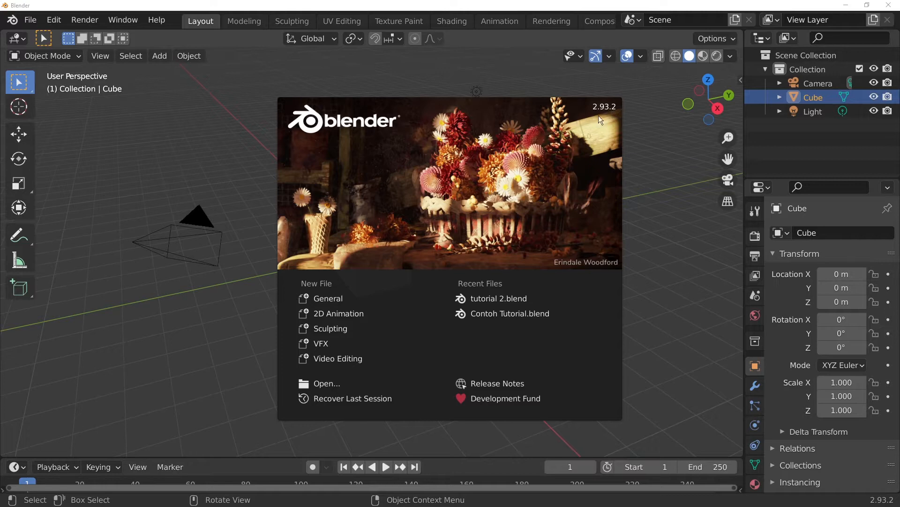
- Dismiss the splash screen and enable Screencast Keys in the 3D viewport's sidebar, leaving the sidebar hidden
left_click(679, 159)
middle_click_drag(538, 247, 570, 233)
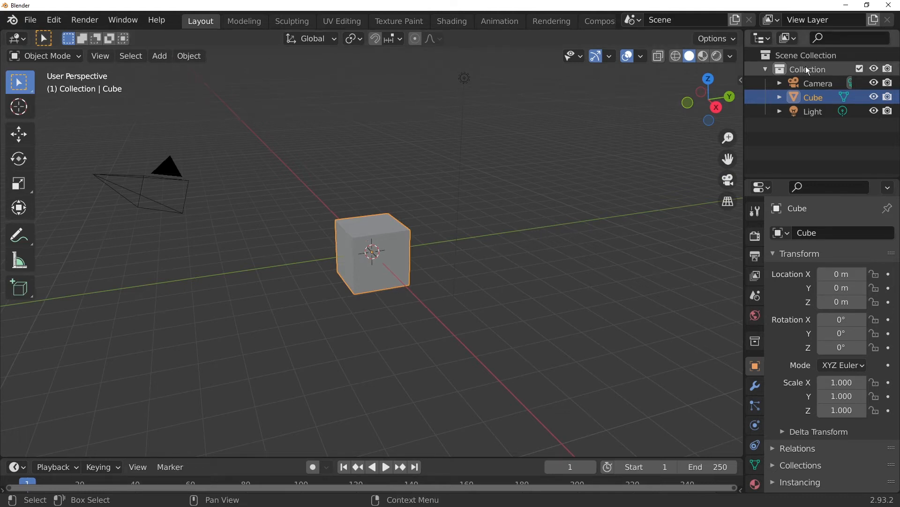
left_click(741, 80)
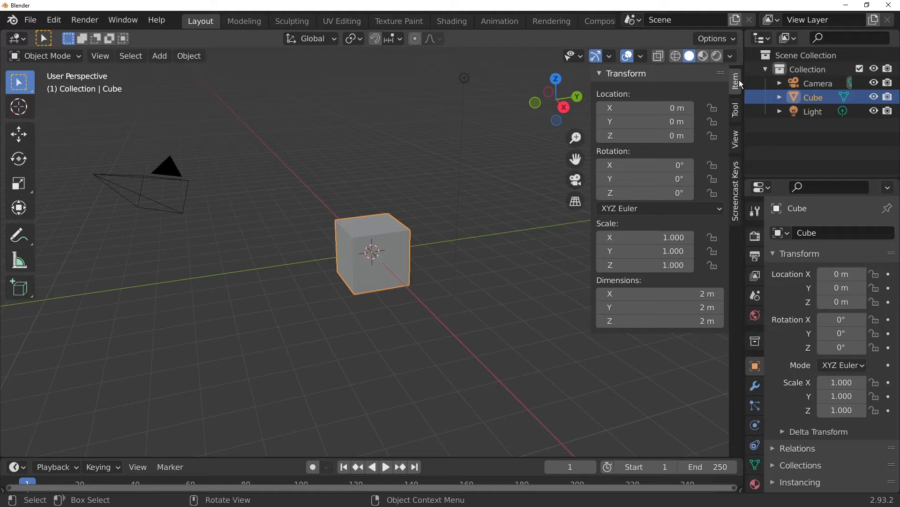
left_click(735, 191)
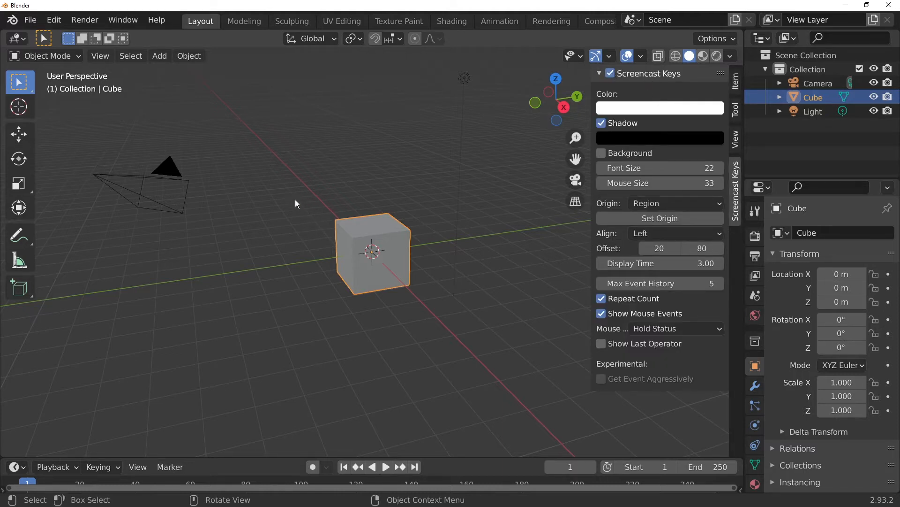
key("n")
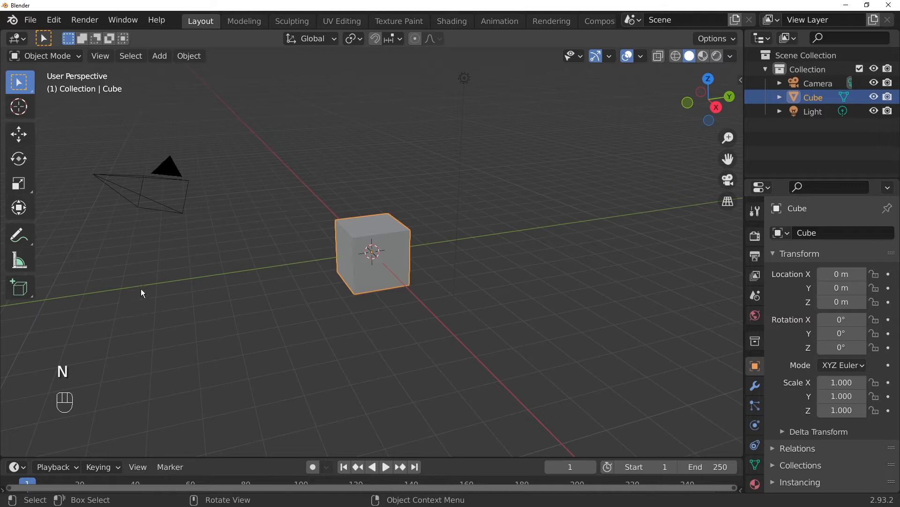
- Show and hide the 3D viewport's sidebar and toolbar repeatedly, ending with the toolbar shown and the sidebar hidden
key("n")
key("n")
key("n")
key("n")
key("n")
key("n")
key("n")
key("n")
key("n")
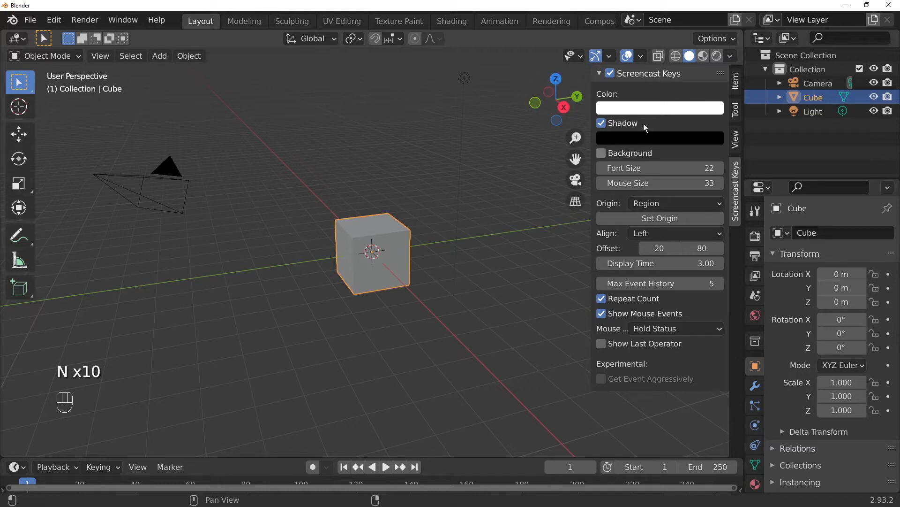
key("n")
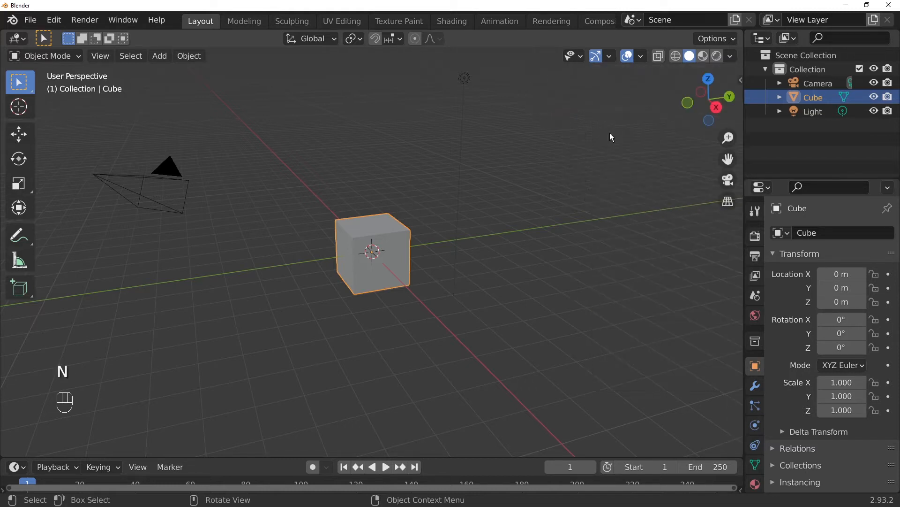
key("t")
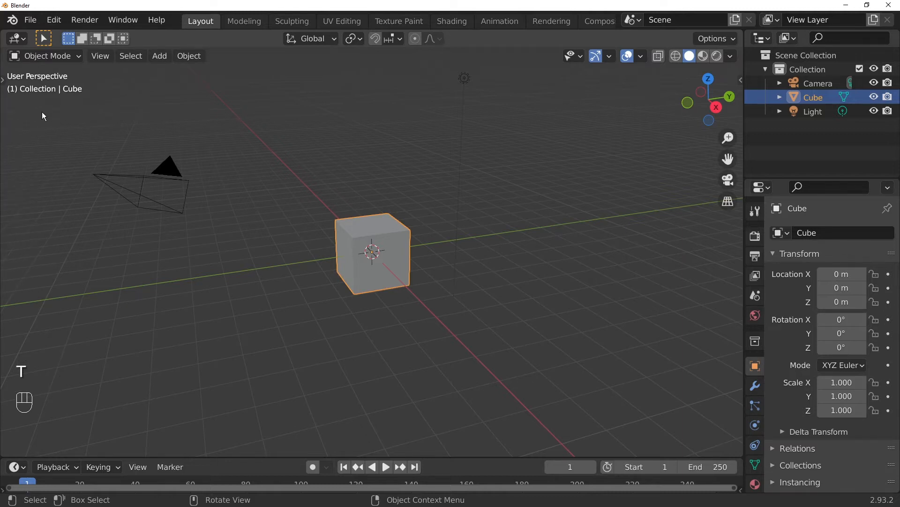
key("t")
key("n")
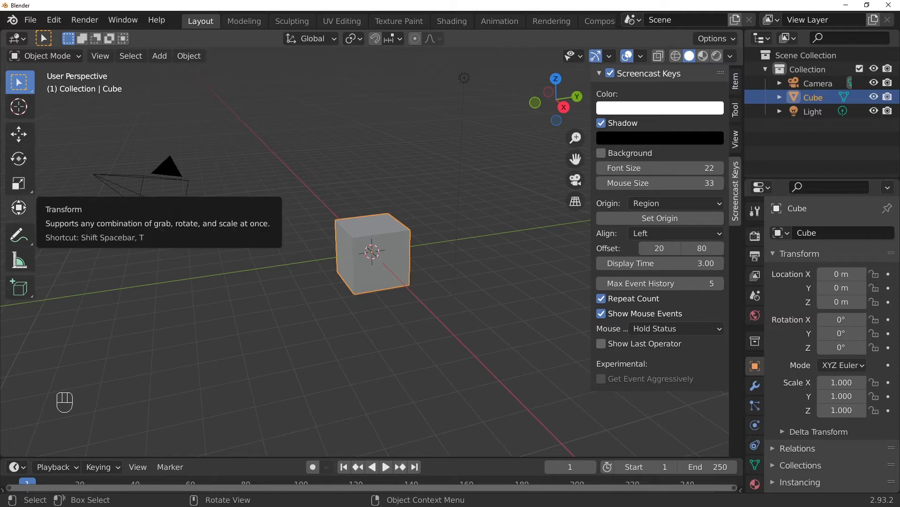
key("n")
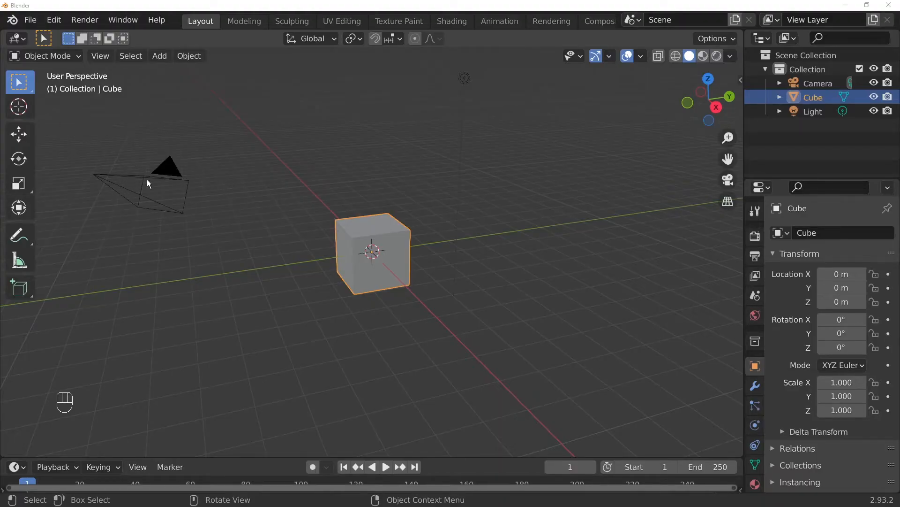
- Select the camera and switch between the camera view and the user perspective, ending in the user perspective
left_click(128, 179)
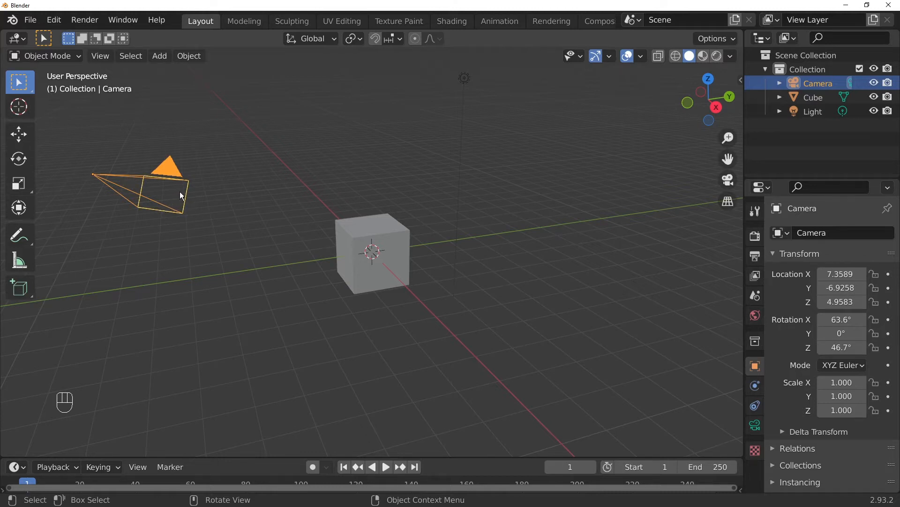
left_click(728, 180)
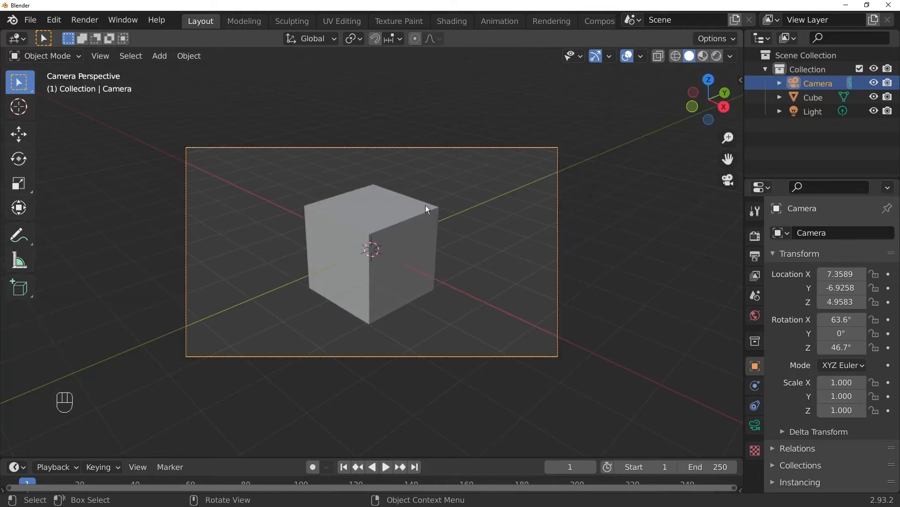
left_click(732, 182)
left_click(732, 181)
left_click(732, 181)
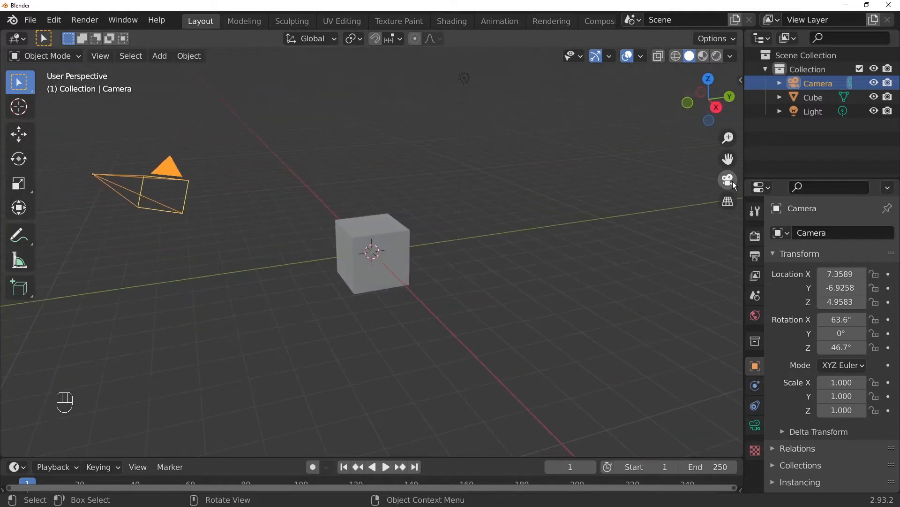
key("KP_0")
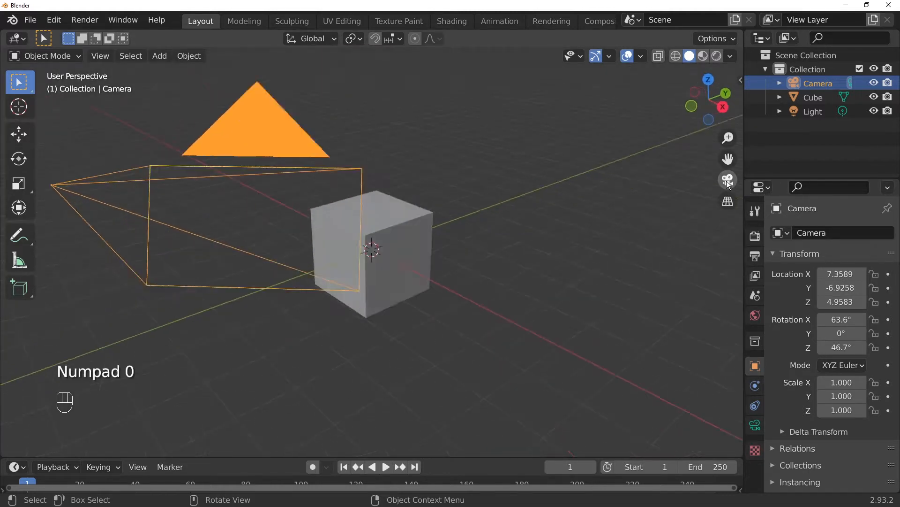
key("KP_0")
key("KP_0")
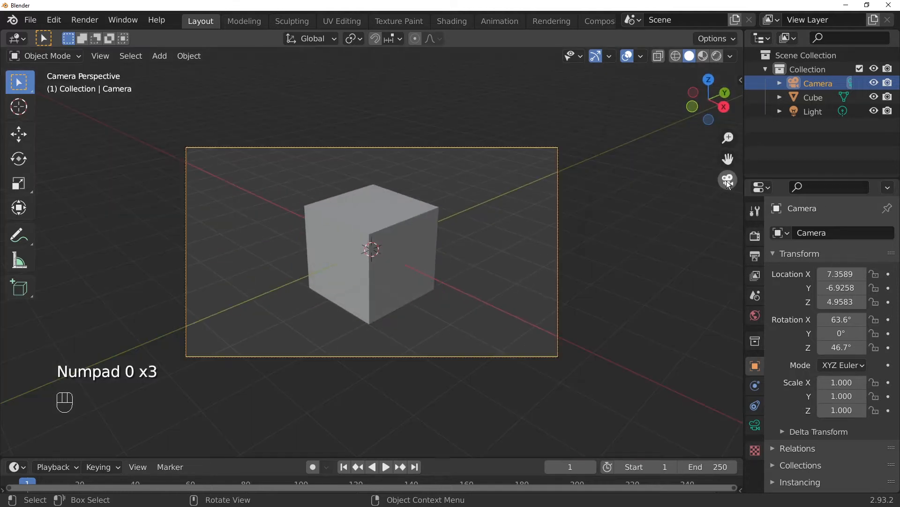
key("KP_0")
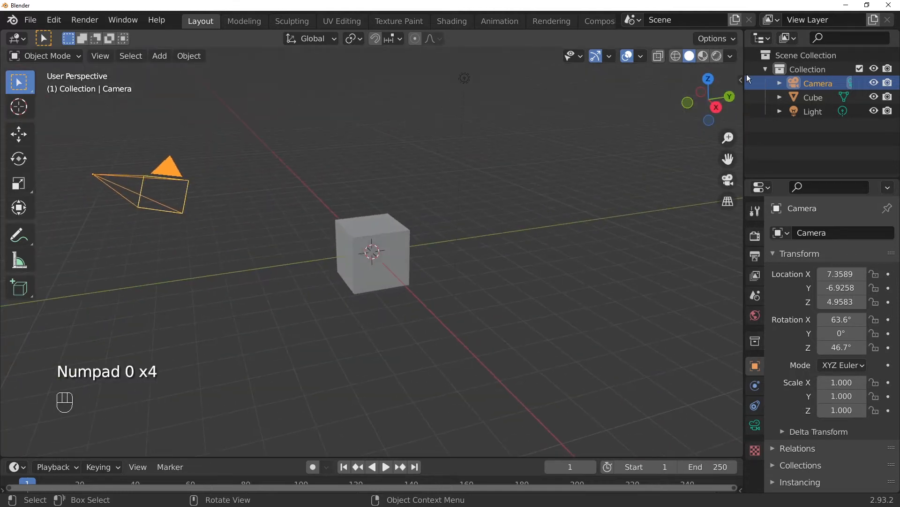
- Examine the scene from different distances and positions by zooming and panning the 3D viewport
left_click_drag(728, 137, 727, 158)
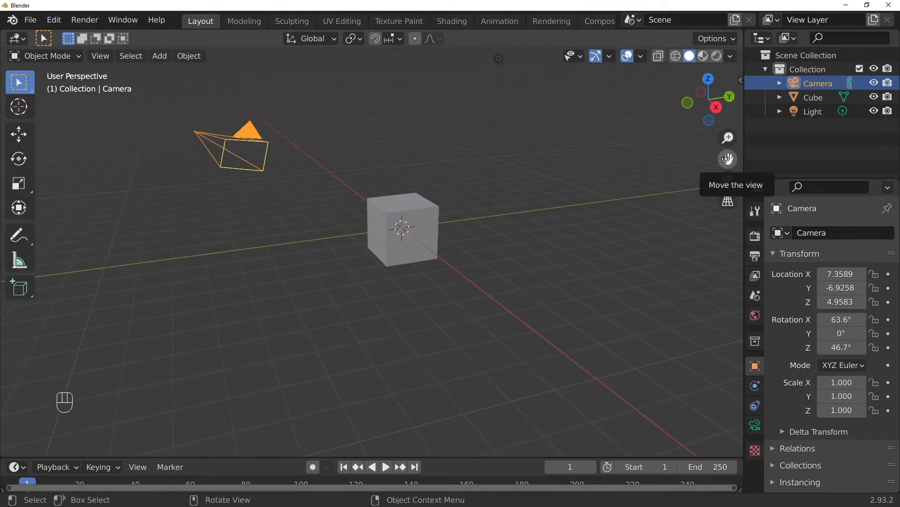
key("shift")
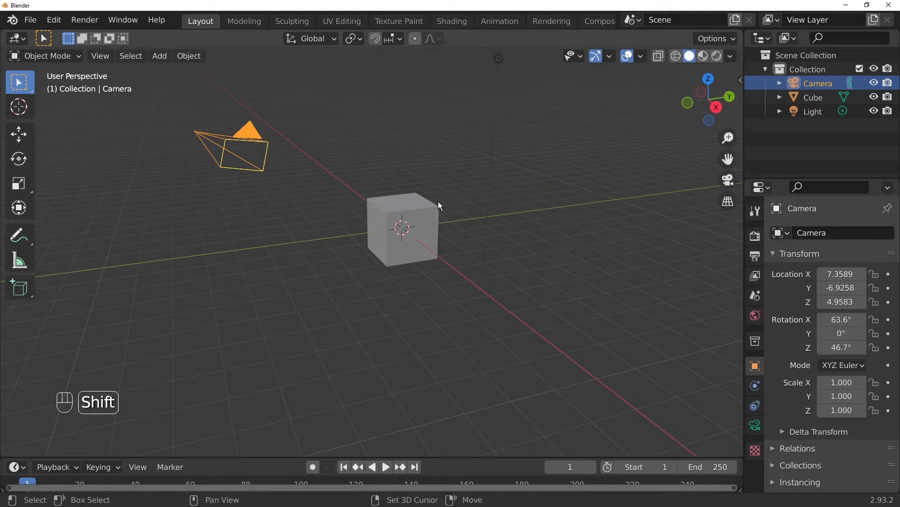
middle_click_drag(425, 222, 436, 241, "shift")
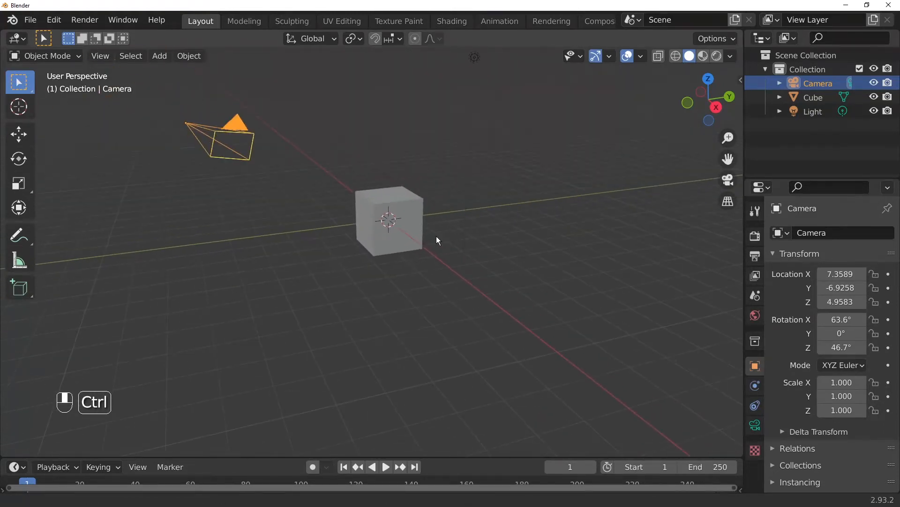
left_click_drag(727, 159, 620, 184)
left_click_drag(728, 137, 727, 159)
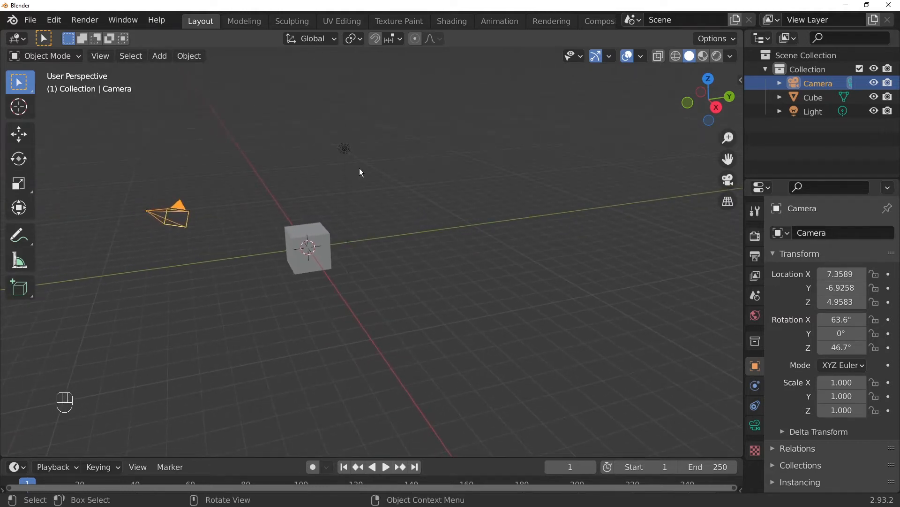
- Select the cube together with the light, move the view away from them, and frame the selection again
left_click(331, 239)
left_click_drag(650, 197, 452, 183)
left_click_drag(280, 210, 384, 293)
scroll(387, 292, "down", 5)
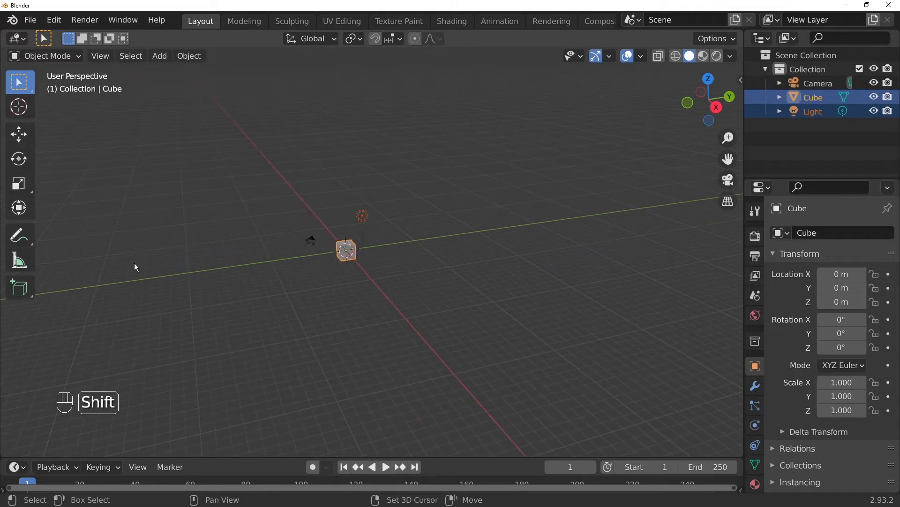
middle_click_drag(363, 236, 122, 300, "shift")
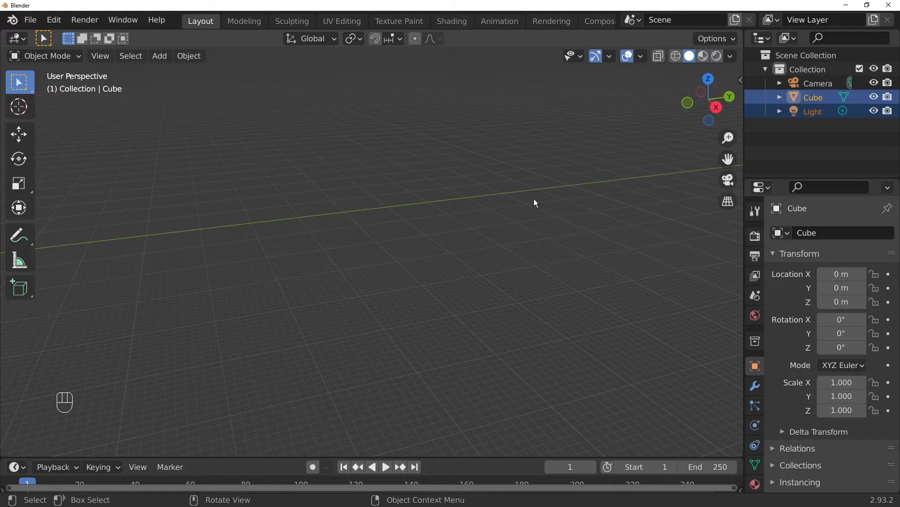
key("KP_Decimal")
key("KP_Decimal")
key("KP_Decimal")
key("KP_Decimal")
key("KP_Decimal")
key("KP_Decimal")
key("KP_Decimal")
key("KP_Decimal")
key("KP_Decimal")
key("KP_Decimal")
key("KP_Decimal")
key("KP_Decimal")
key("KP_Decimal")
key("KP_Decimal")
key("KP_Decimal")
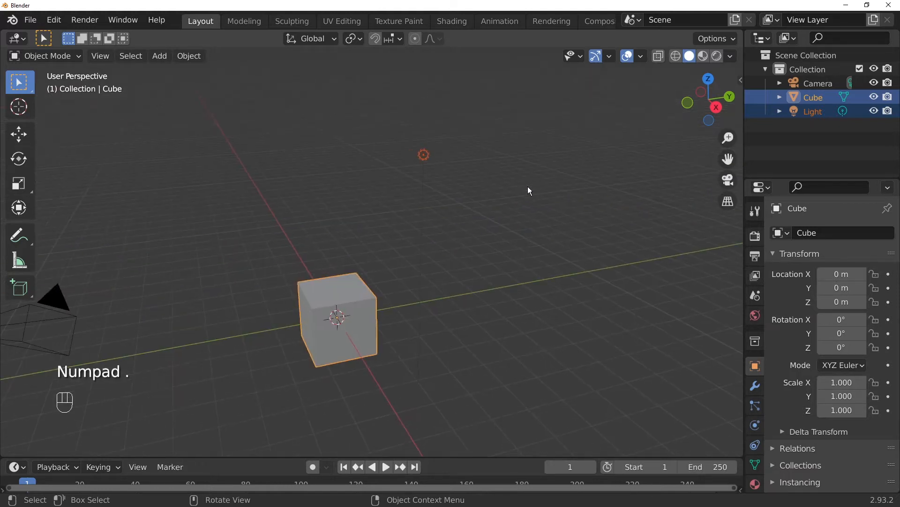
key("KP_Decimal")
- Switch the 3D viewport back and forth between orthographic and perspective projection, ending in perspective
left_click(726, 205)
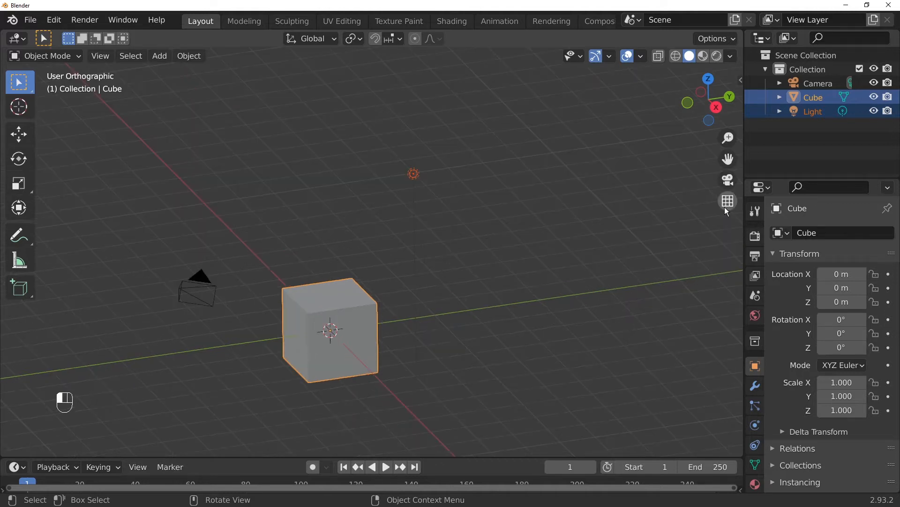
left_click(727, 206)
left_click(727, 205)
left_click(727, 205)
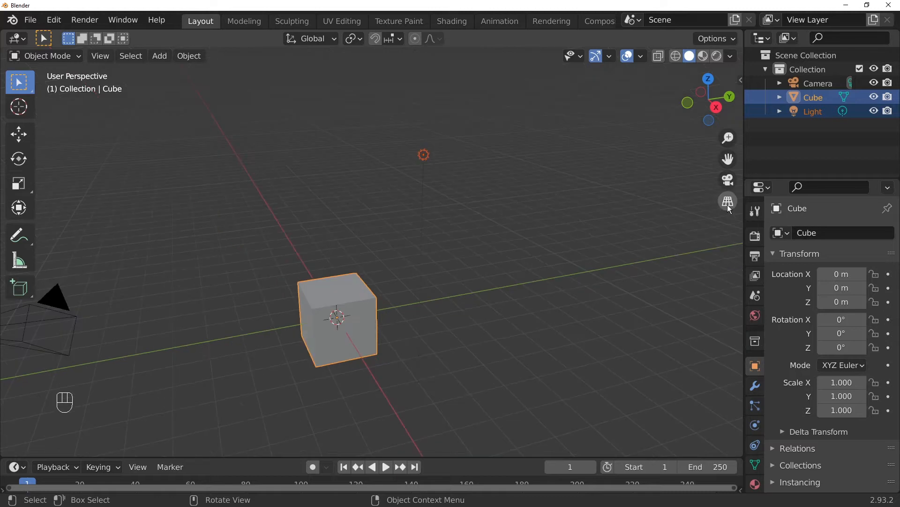
left_click(728, 205)
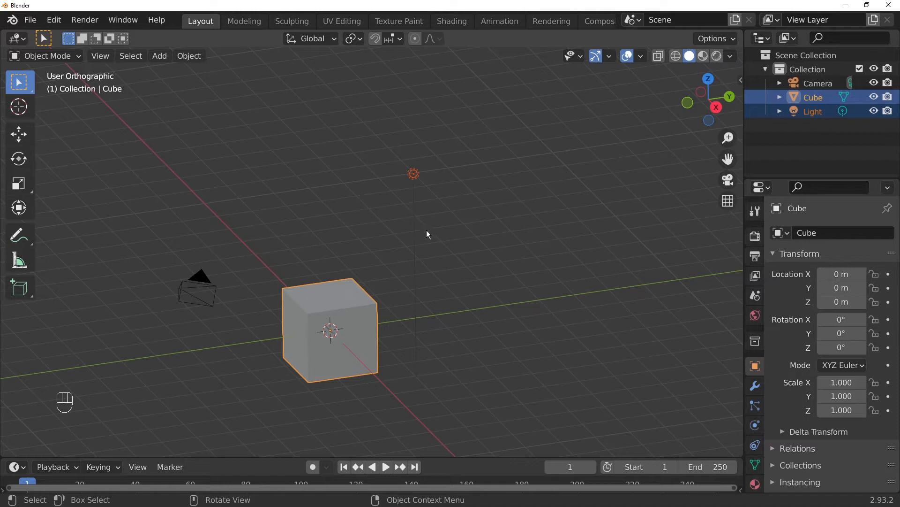
middle_click_drag(426, 229, 401, 219)
key("KP_5")
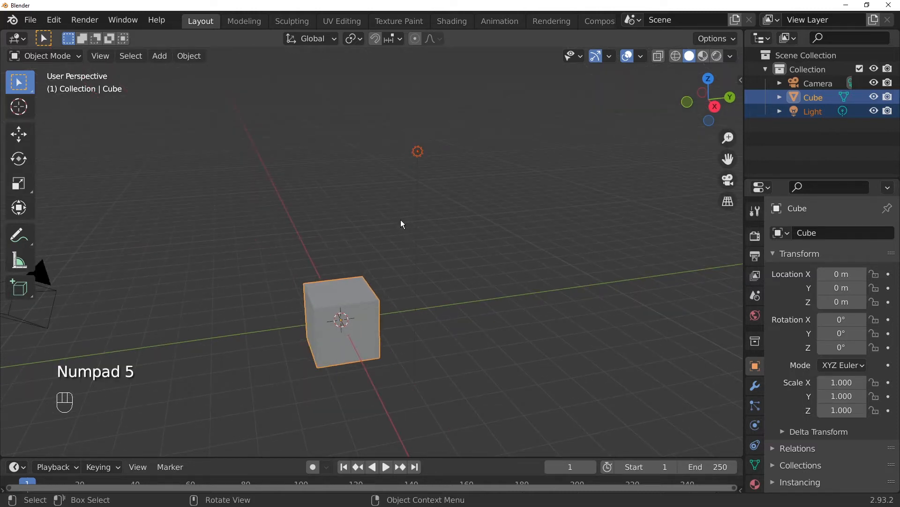
key("KP_5")
key("KP_5")
key("KP_5")
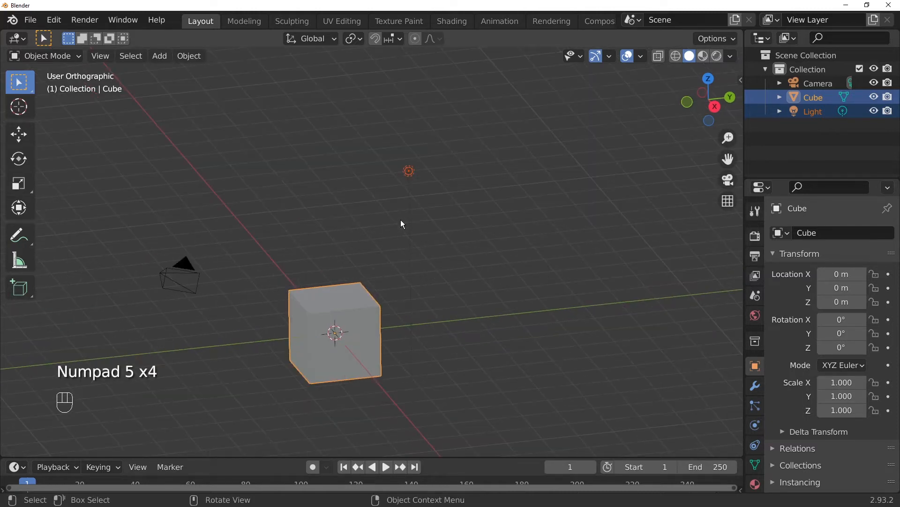
key("KP_5")
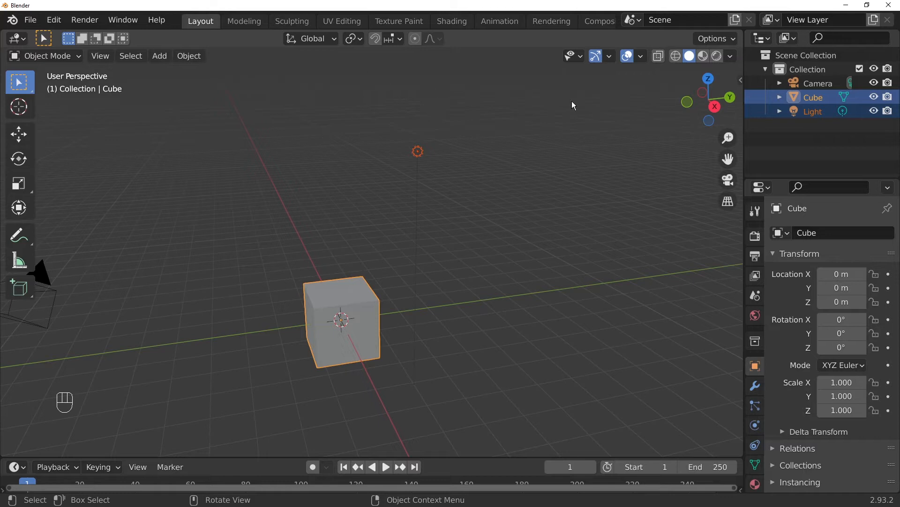
- Widen the Outliner and Properties areas to a little under half of the window's width
left_click_drag(744, 154, 507, 165)
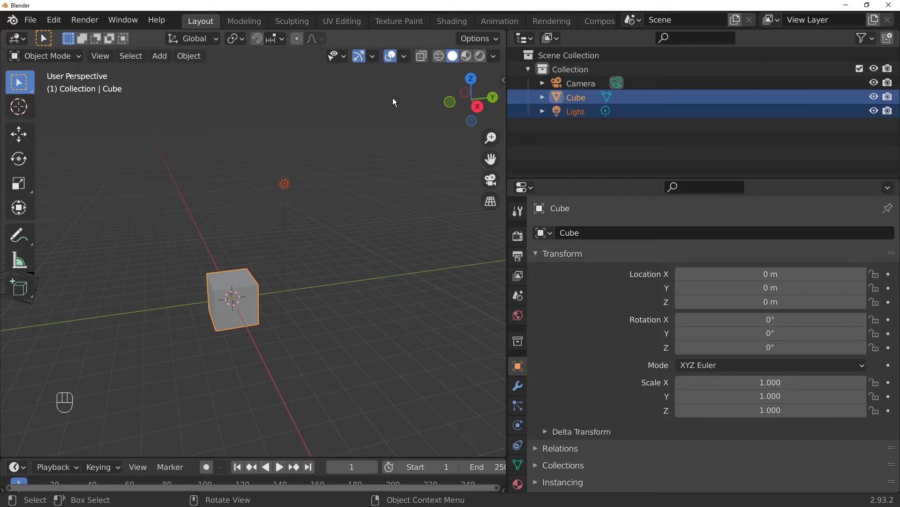
left_click(526, 38)
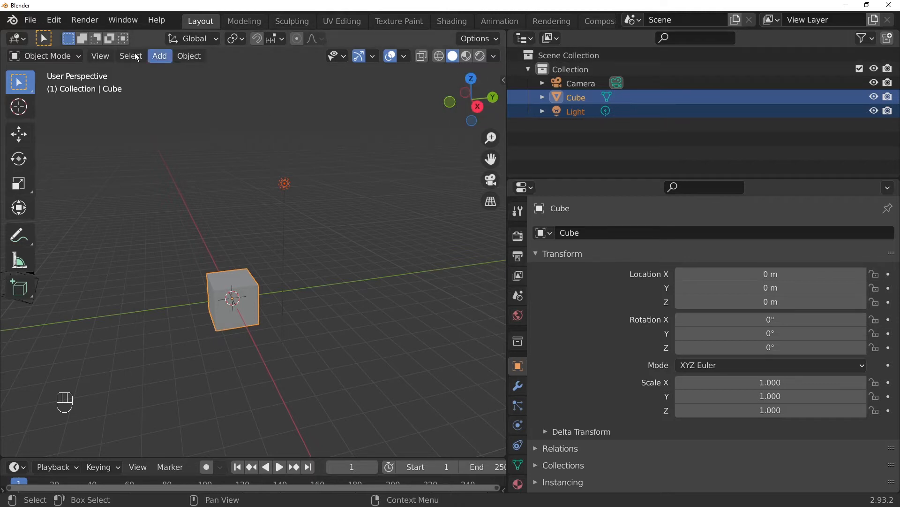
- Change the 3D viewport area to an Outliner and return it to the 3D Viewport editor
left_click(14, 38)
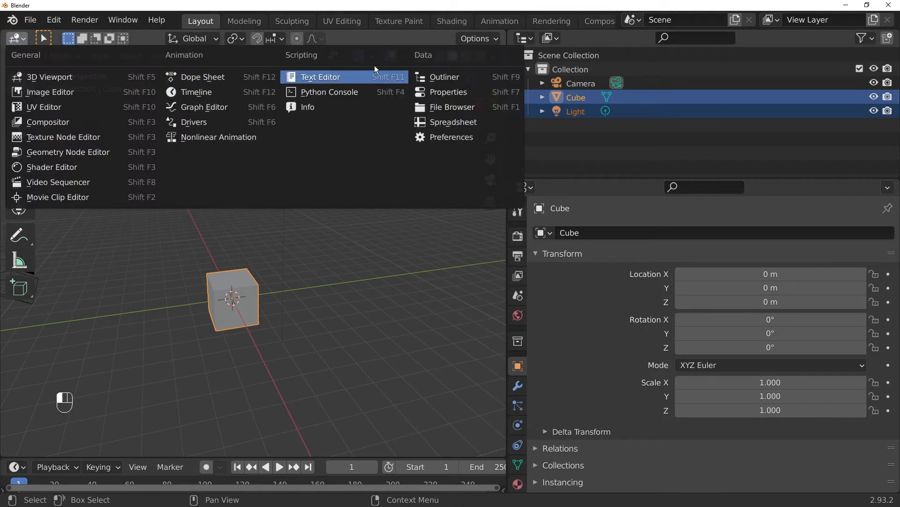
left_click(438, 78)
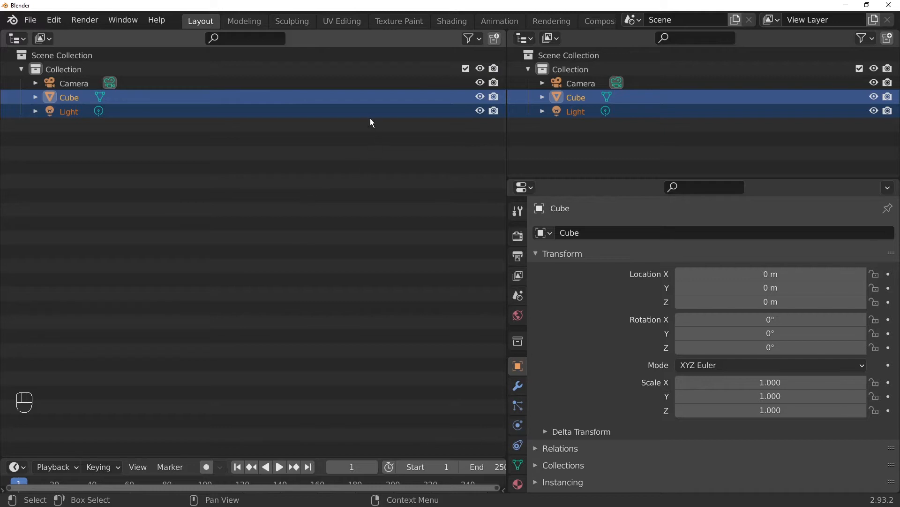
left_click(15, 42)
left_click(36, 77)
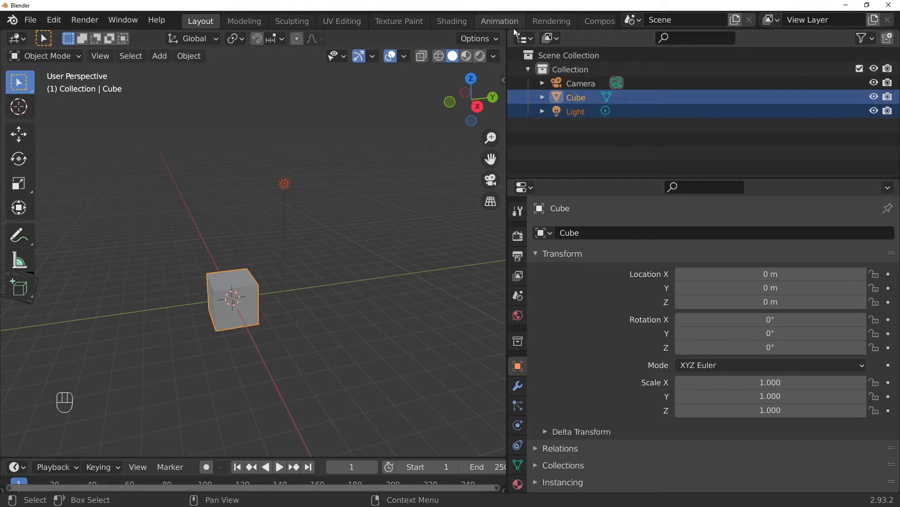
- Select the Collection in the Outliner and fold and unfold its contents, leaving it collapsed
left_click(529, 70)
left_click(576, 69)
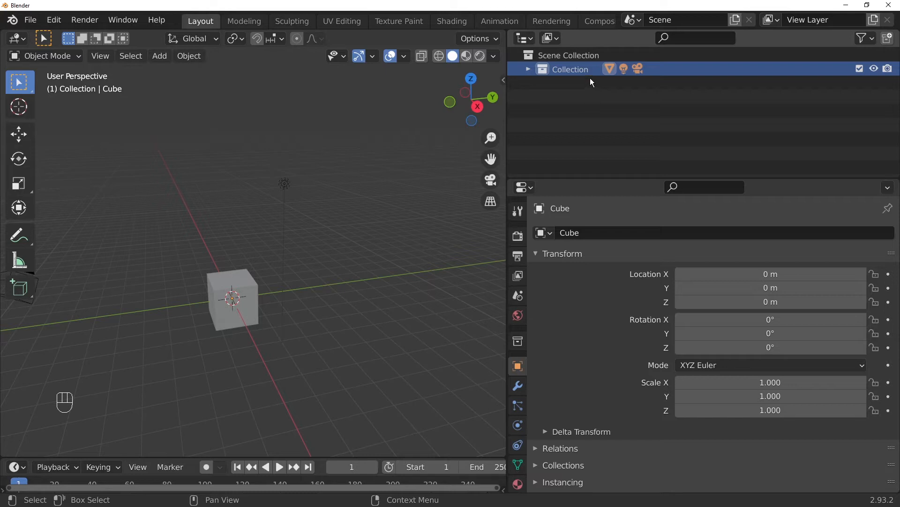
left_click(531, 69)
left_click(531, 69)
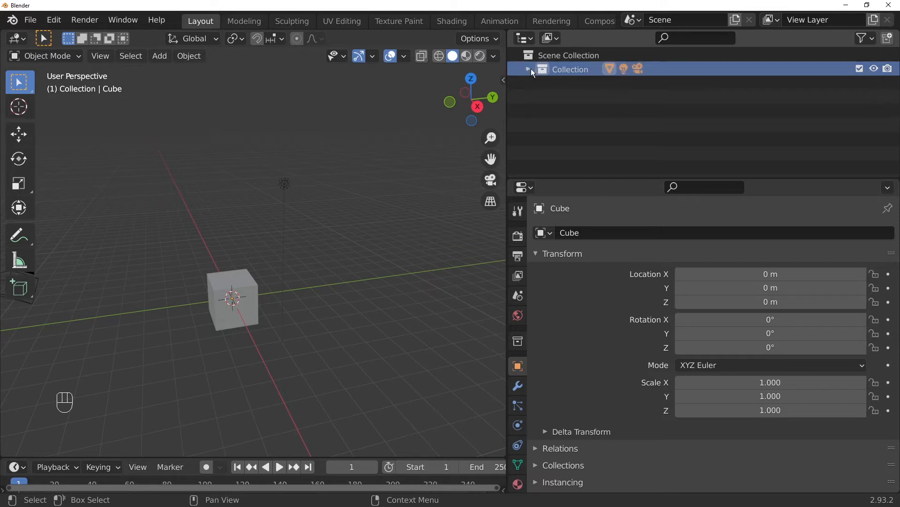
- Expand the Collection in the Outliner, then exclude it from the view layer and include it again twice
left_click(528, 69)
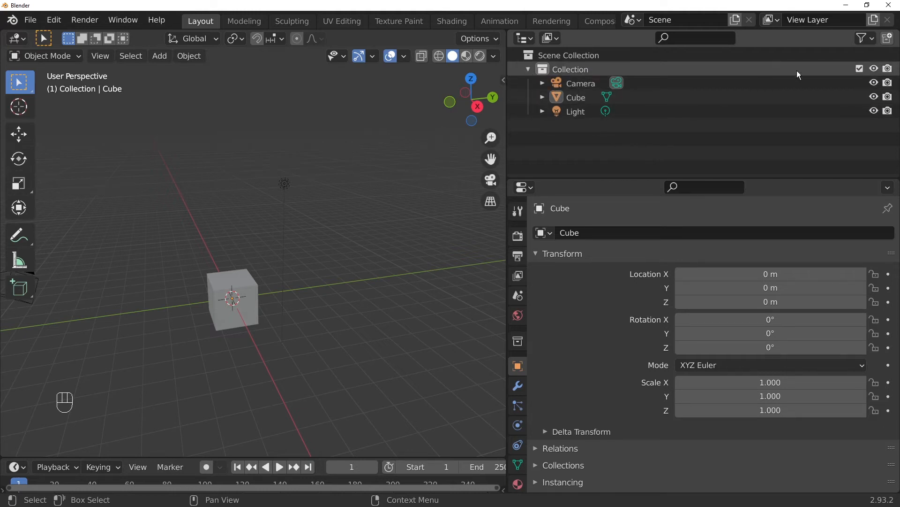
left_click(861, 69)
left_click(861, 69)
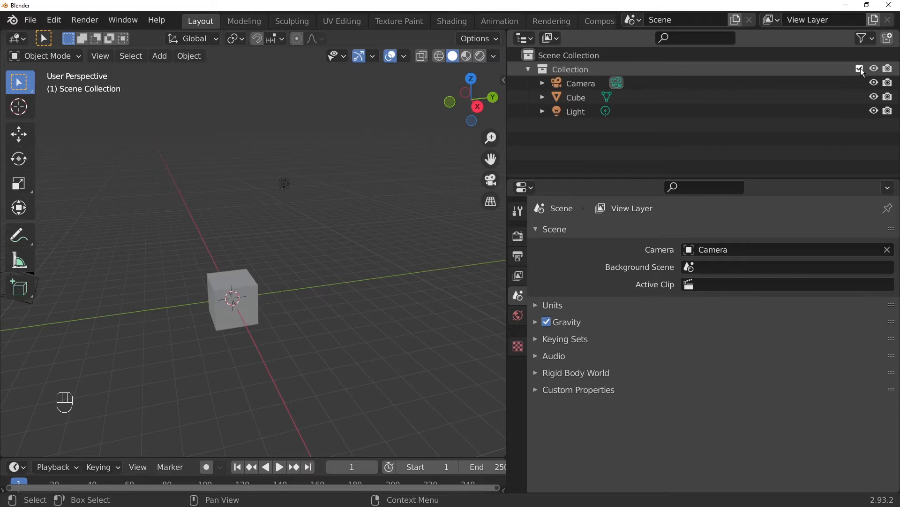
left_click(860, 68)
left_click(861, 68)
- Switch the Collection's viewport visibility off and on, then do the same with its render visibility
left_click(876, 69)
left_click(875, 69)
left_click(890, 70)
left_click(890, 70)
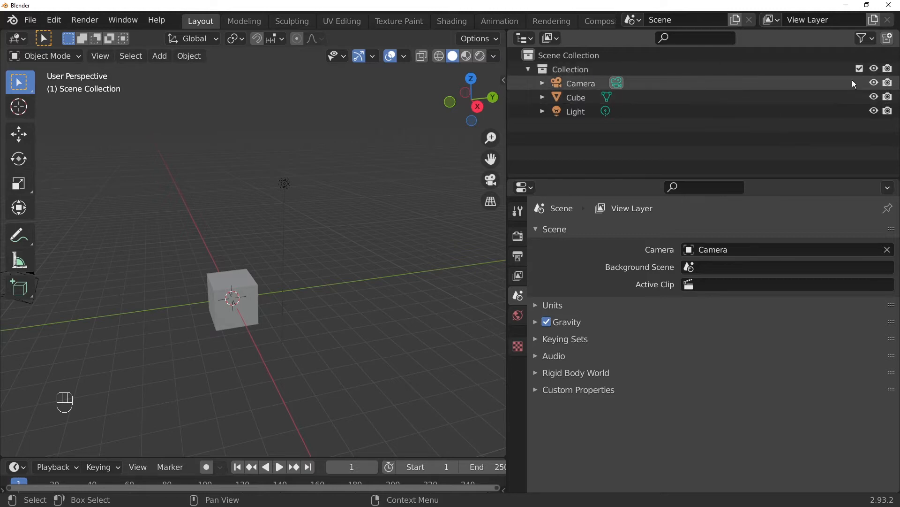
- Disable the Collection in renders, render the image, and close the render window
left_click(888, 70)
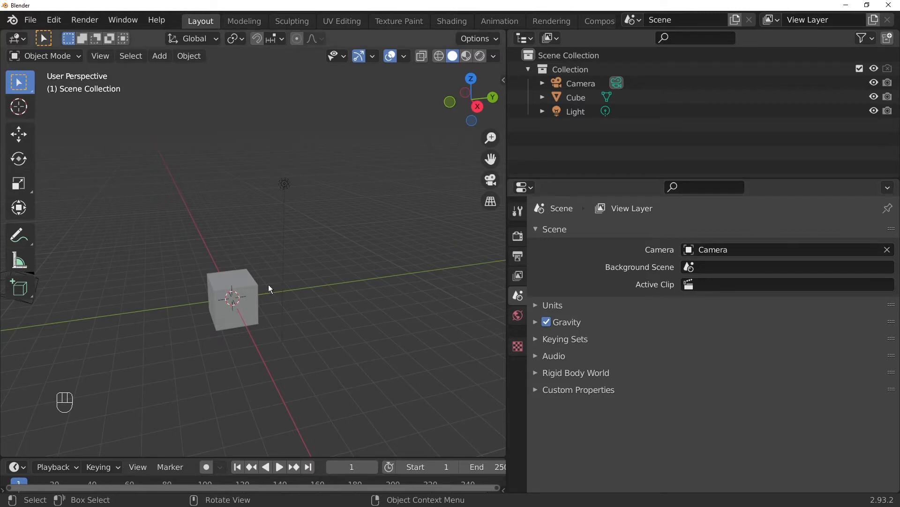
key("F12")
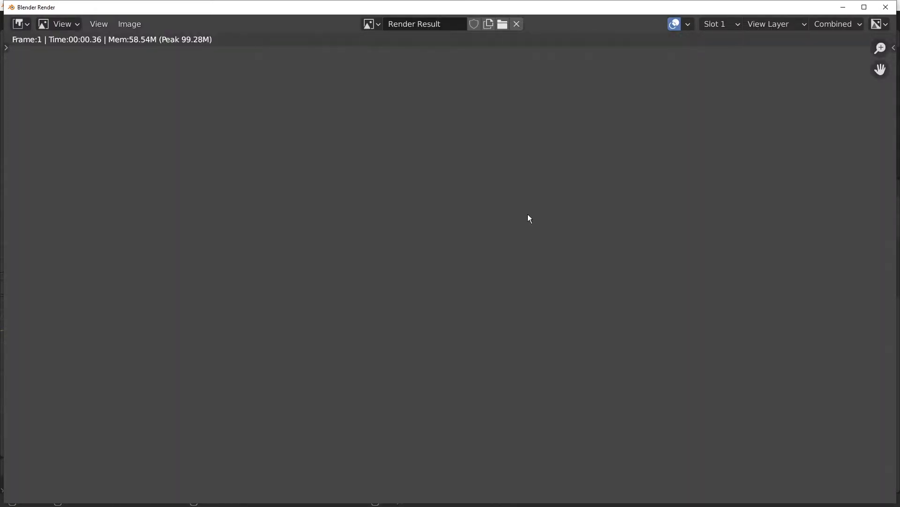
left_click(886, 7)
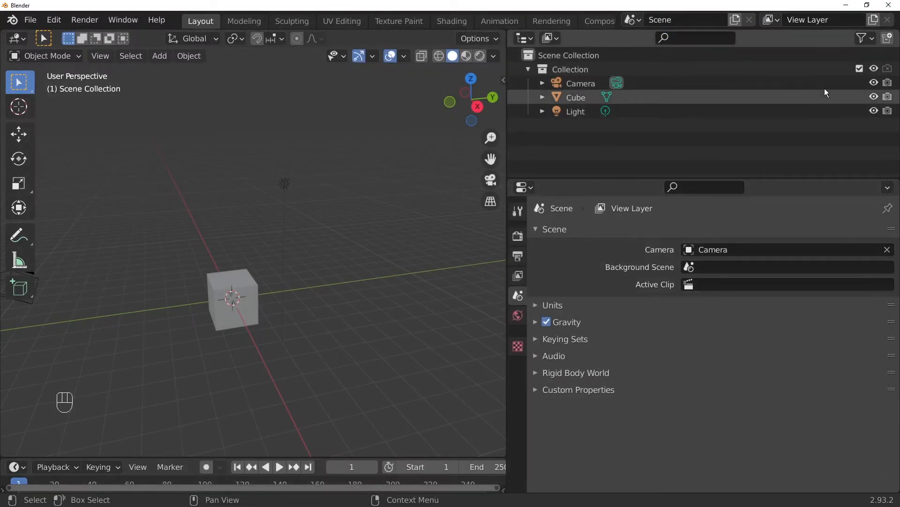
- Re-enable the Collection in renders, render the image again, and close the render window
left_click(887, 69)
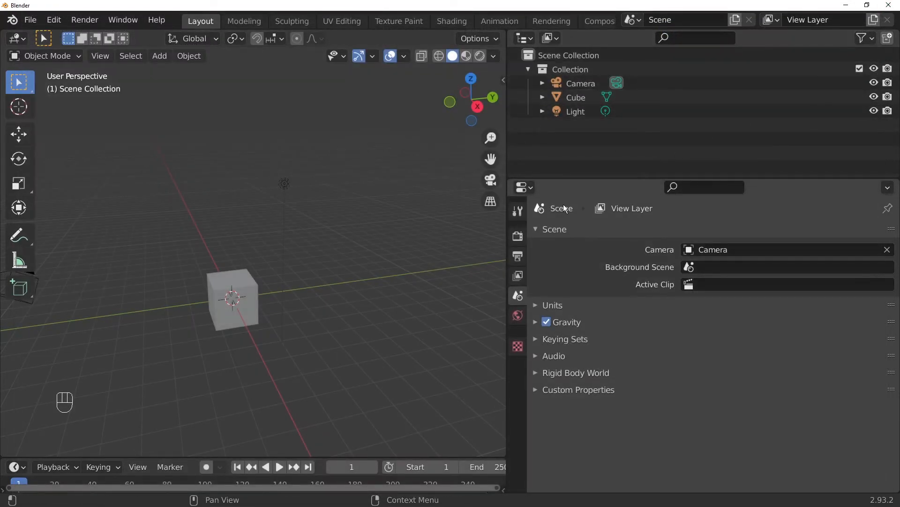
key("F12")
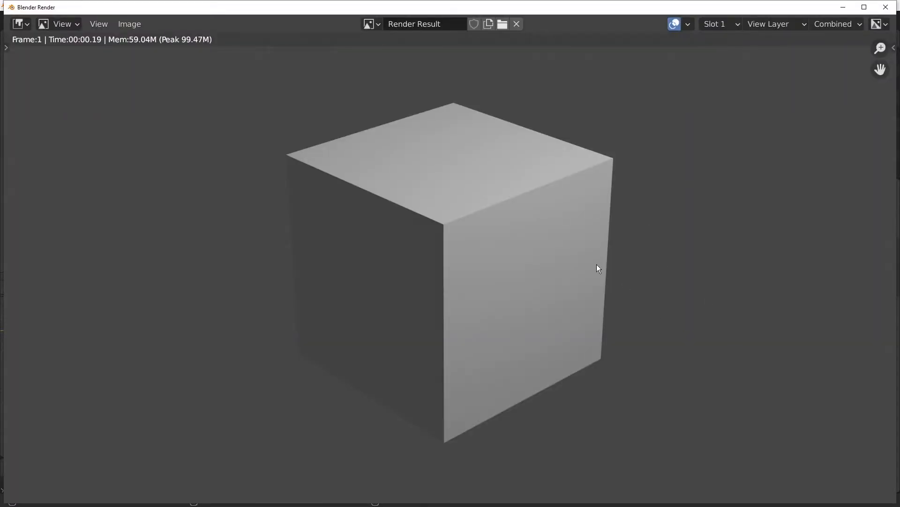
left_click(886, 7)
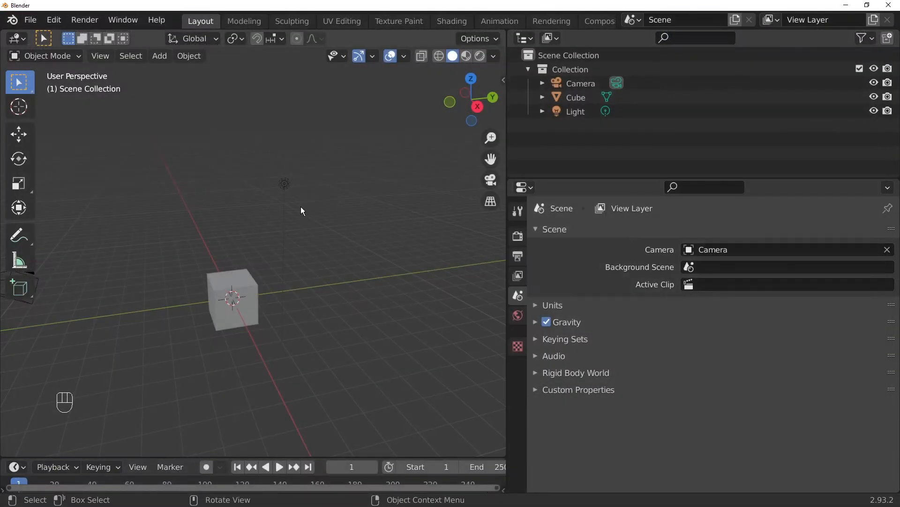
- Switch the viewport to the camera view, render the image to compare the framing, and close the render window
left_click(490, 181)
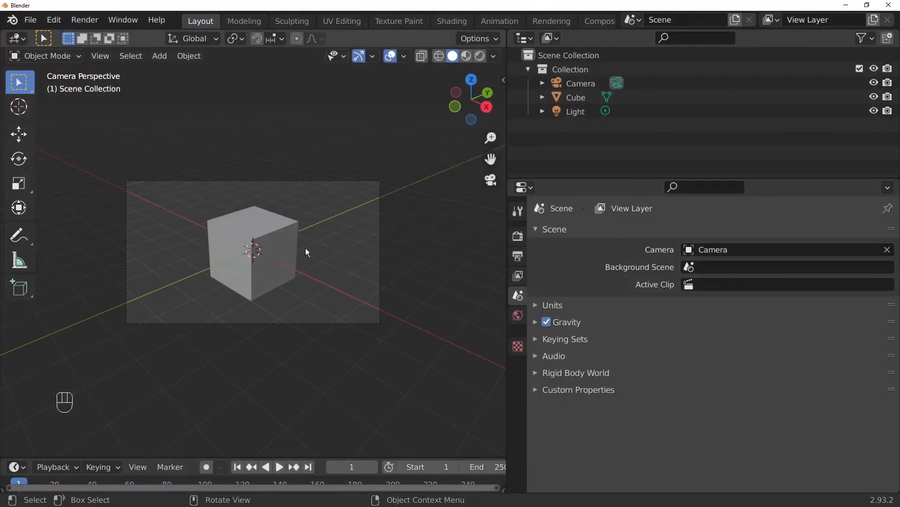
key("F12")
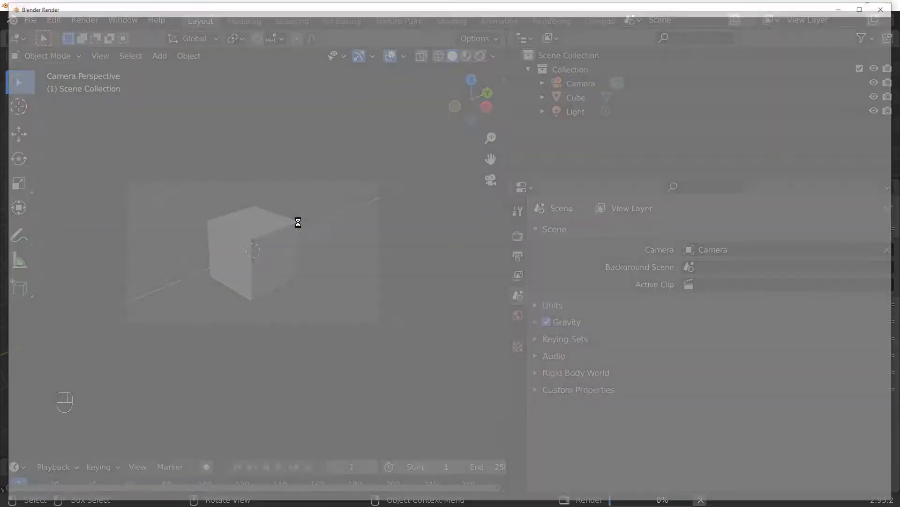
left_click(886, 7)
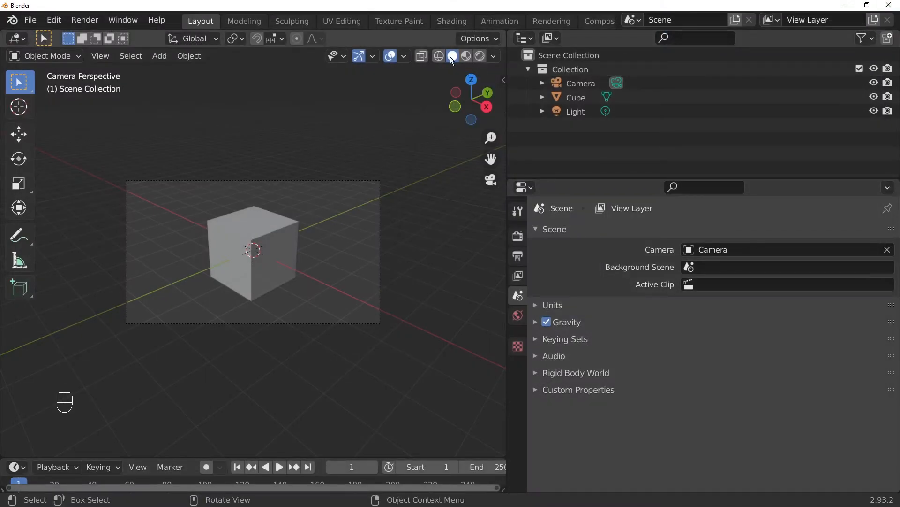
- Set the viewport shading to Rendered, render the image for comparison, and close the render window
left_click(481, 56)
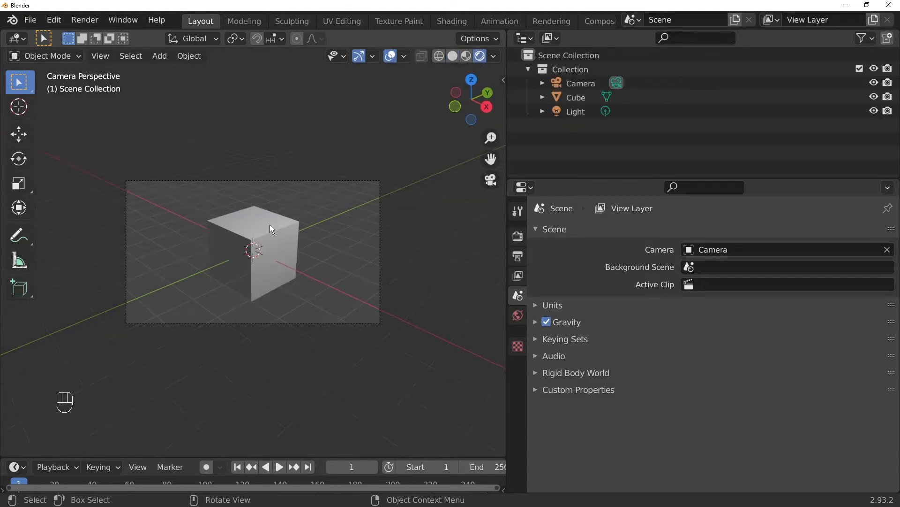
key("F12")
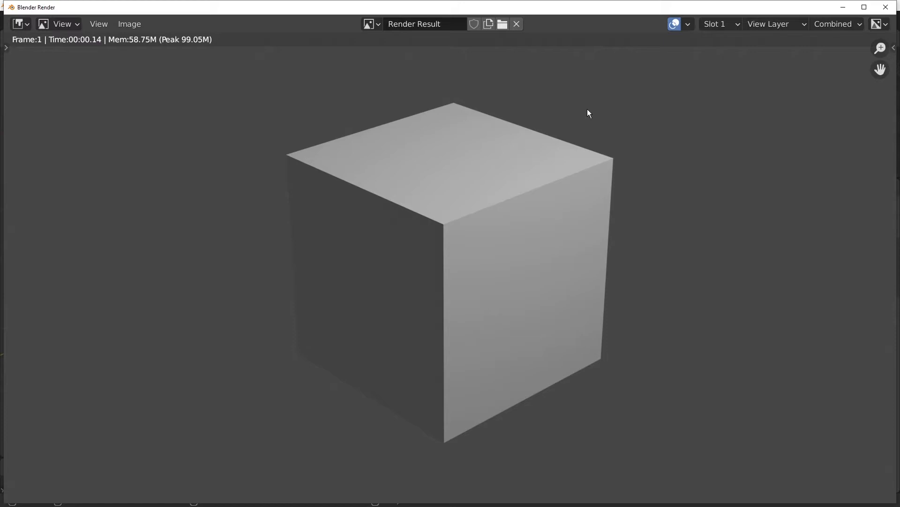
left_click(891, 10)
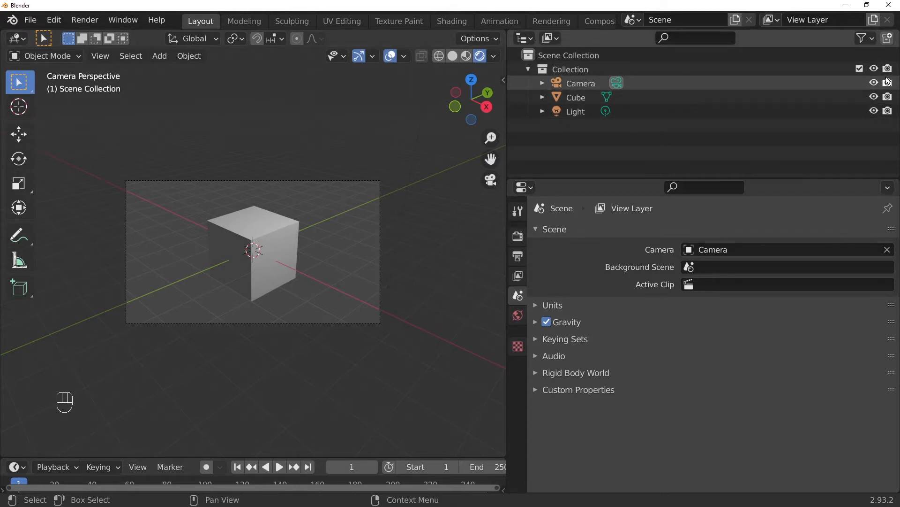
- Hide and show the whole Collection in the viewport twice, then hide and show the Light once
left_click(875, 69)
left_click(875, 69)
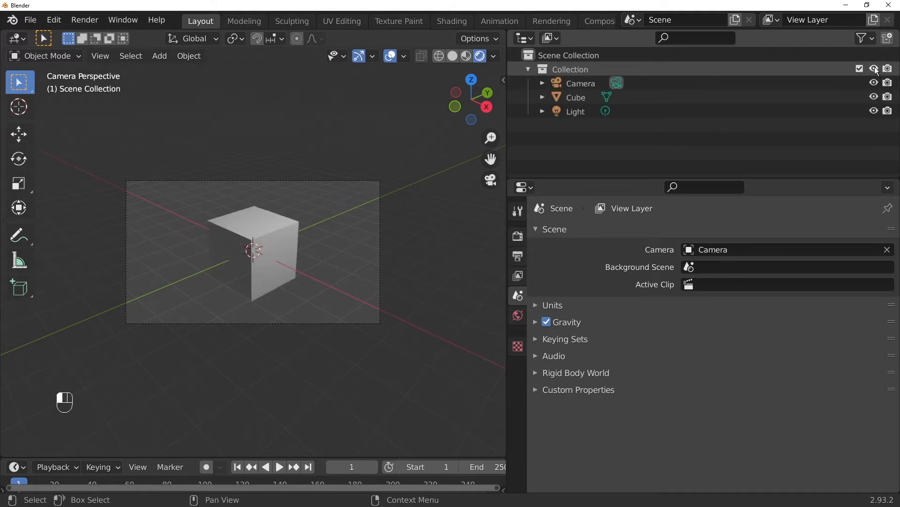
left_click(874, 69)
left_click(875, 69)
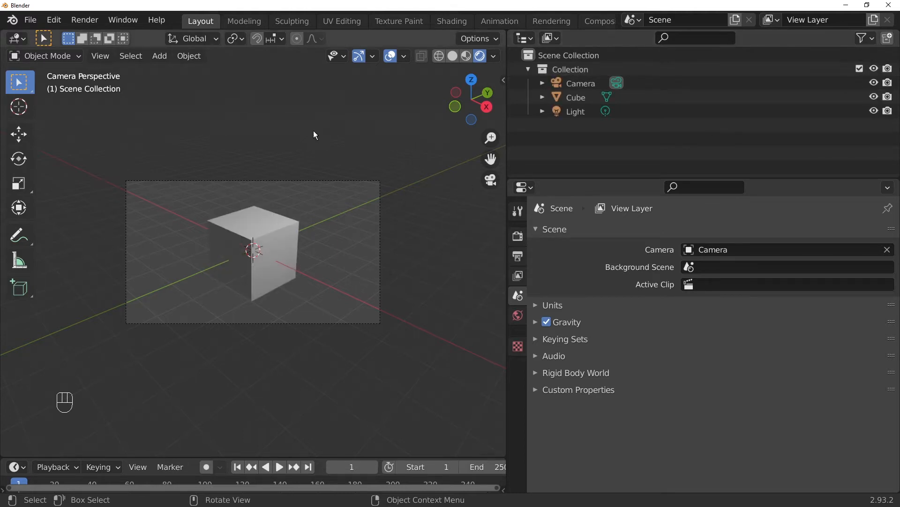
left_click(874, 111)
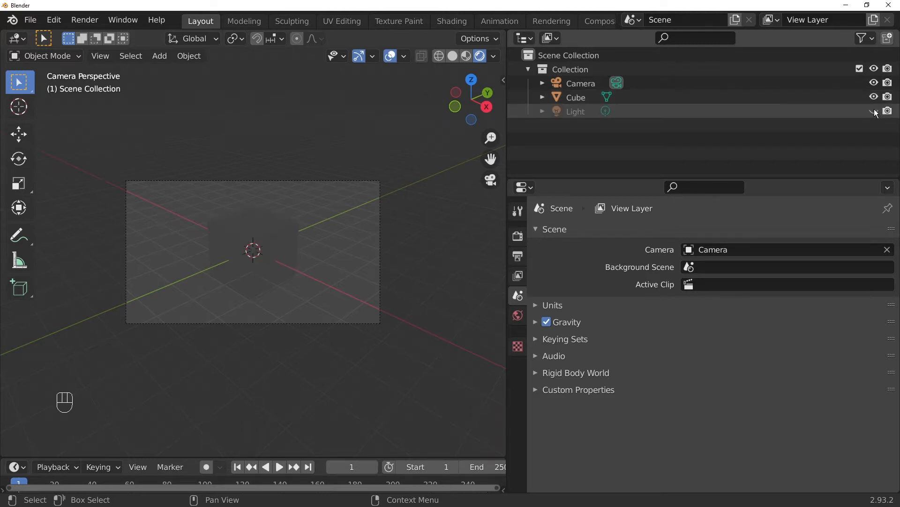
left_click(875, 111)
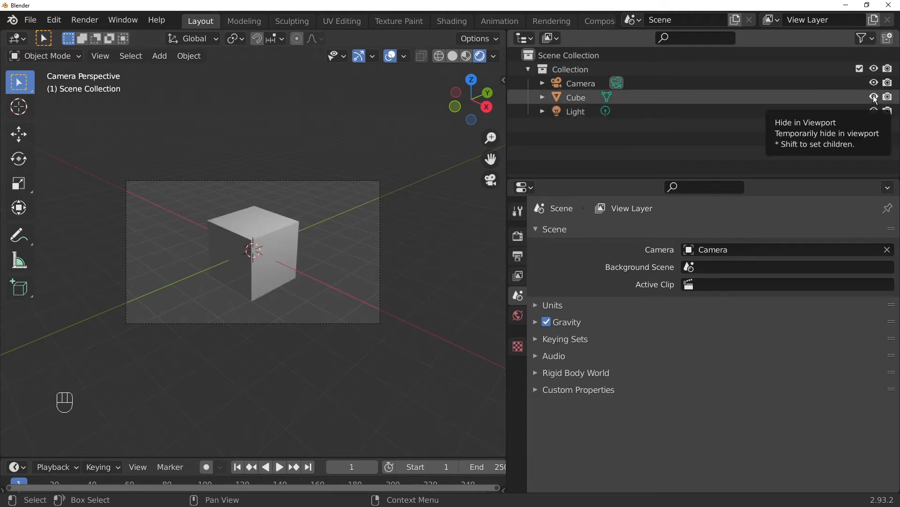
- Hide the Cube in the viewport only, render the image, and close the render window
left_click(874, 97)
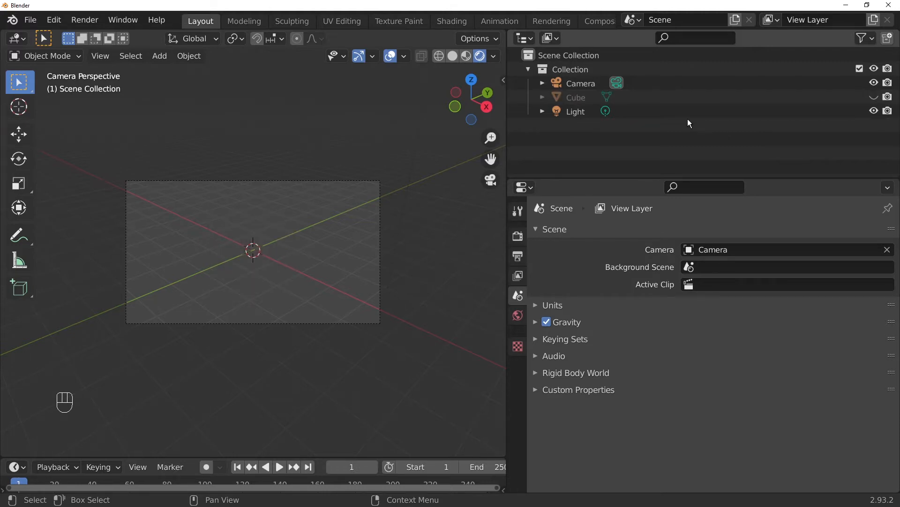
key("F12")
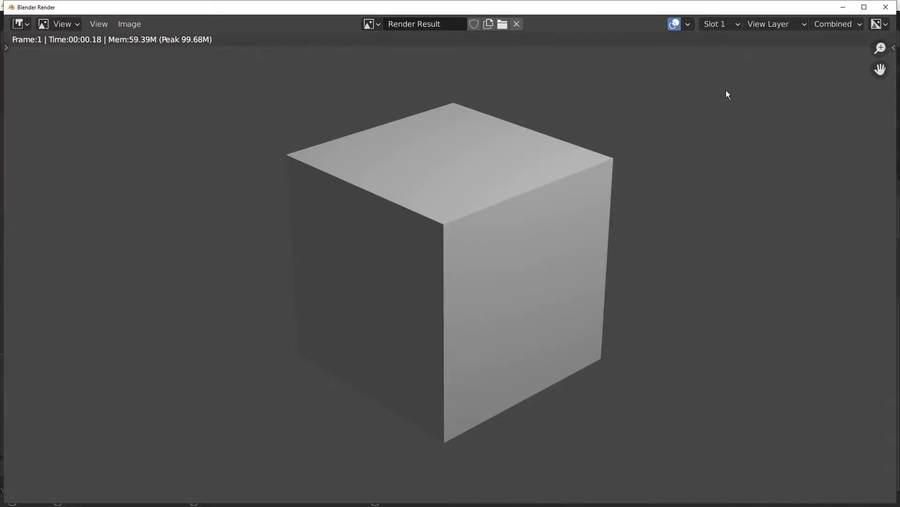
left_click(886, 7)
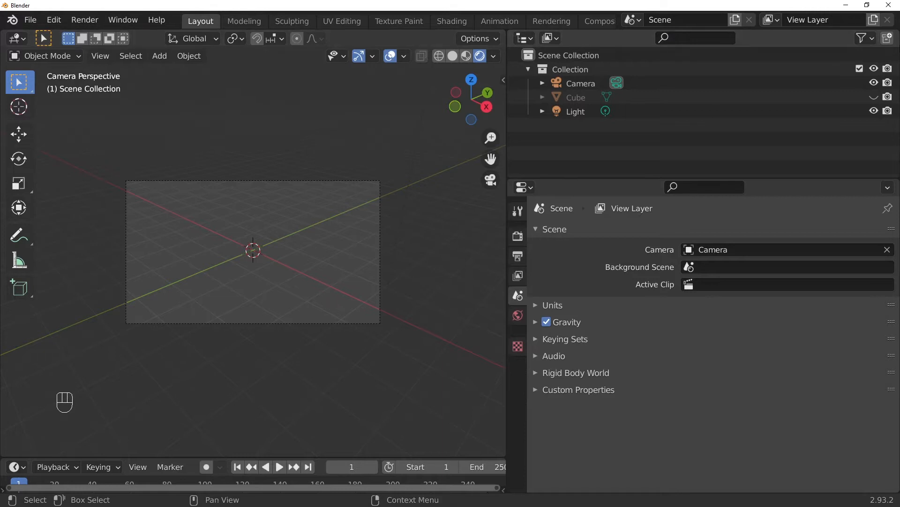
- Switch the Cube's render visibility off and back on, and show the Cube in the viewport again
left_click(889, 97)
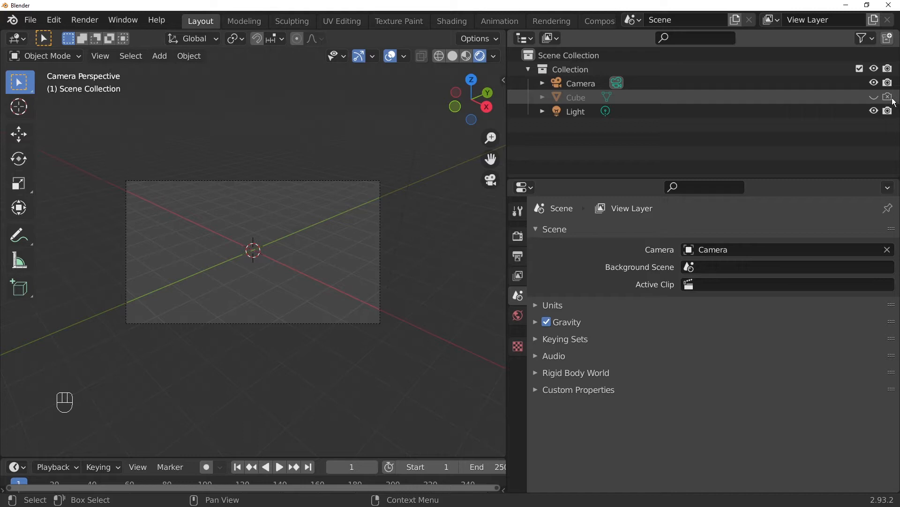
left_click(888, 97)
left_click(875, 97)
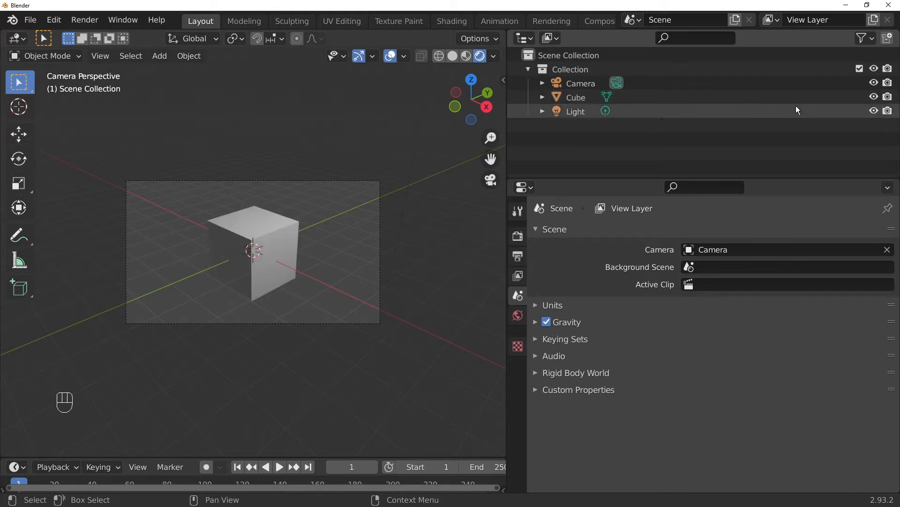
- Select the Cube, Light and Camera in turn from the Outliner, ending with the Cube selected
left_click(565, 99)
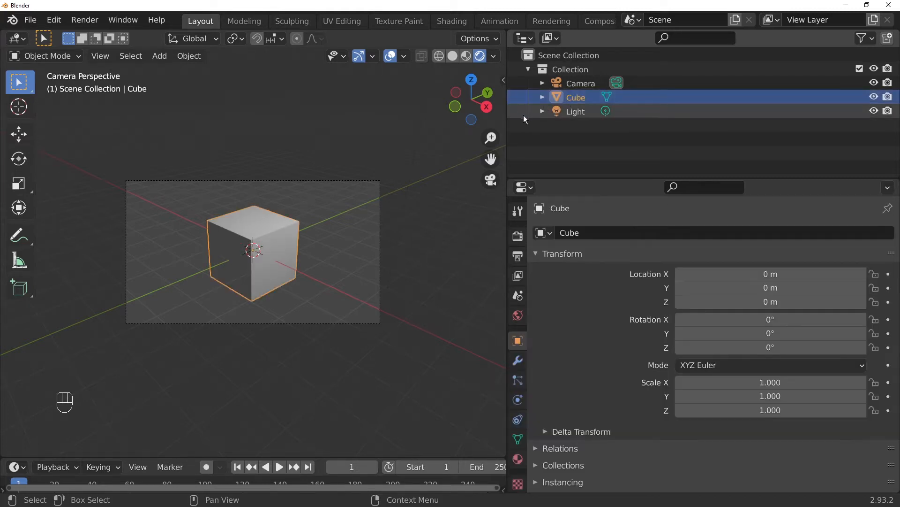
left_click(578, 114)
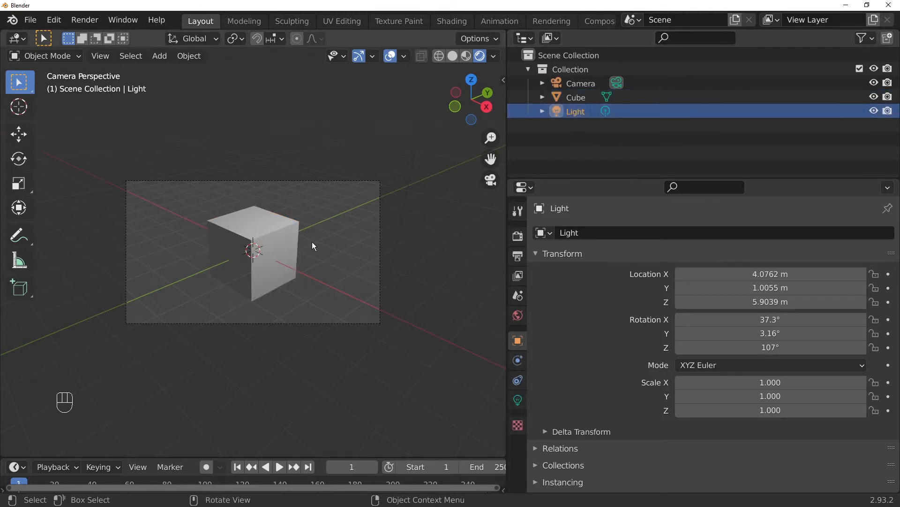
scroll(319, 230, "down", 5)
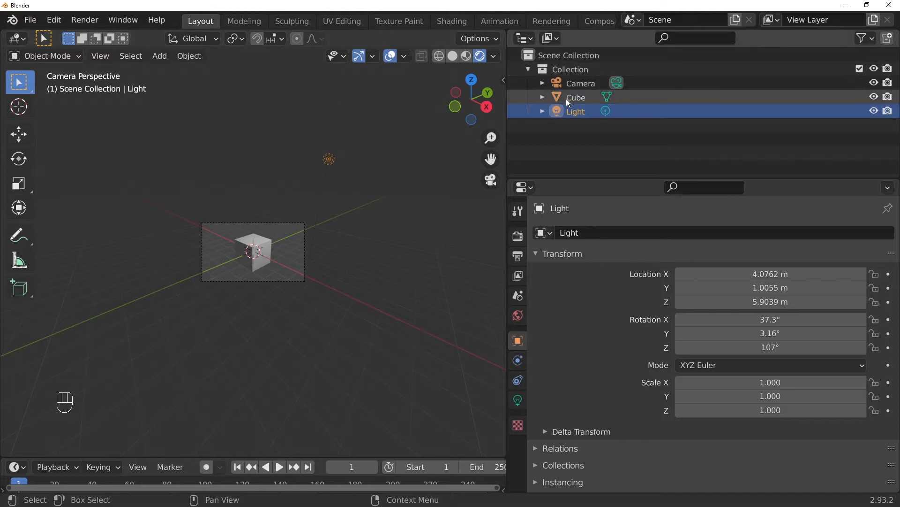
left_click(581, 83)
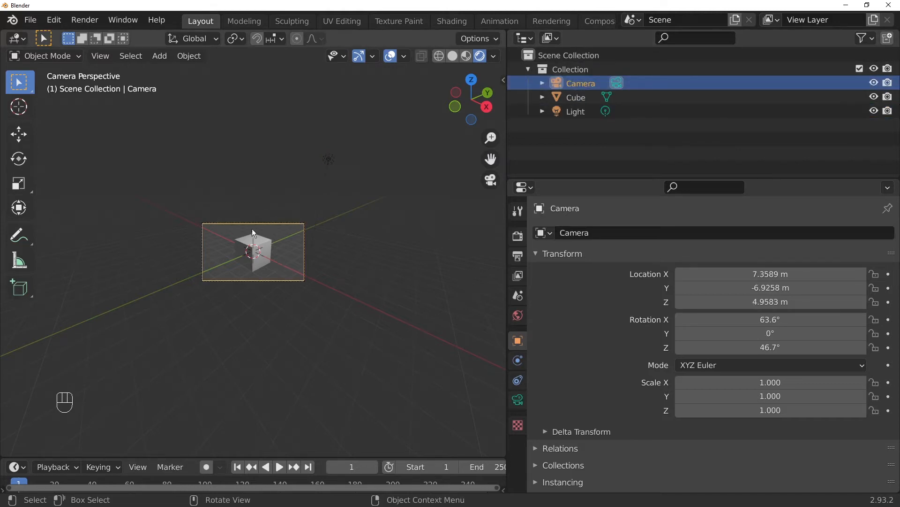
left_click(585, 97)
left_click(582, 115)
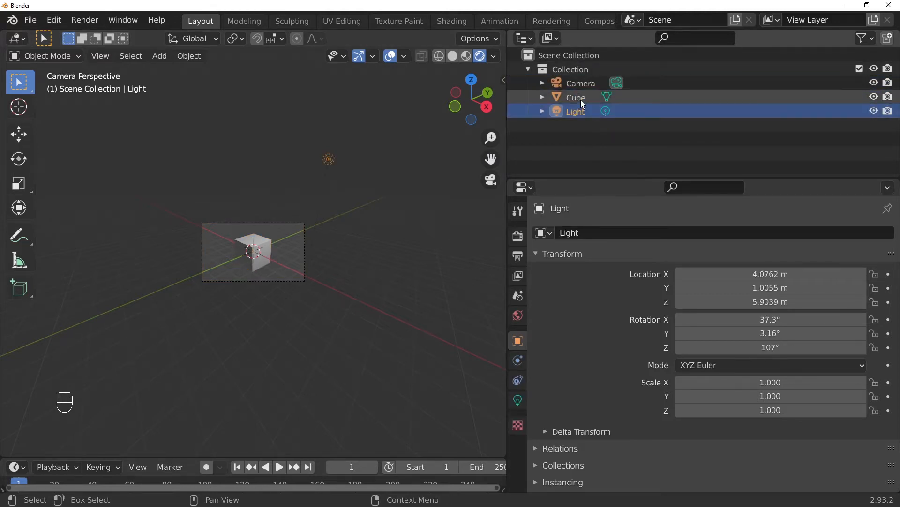
left_click(575, 99)
- Deselect and reselect the Cube directly in the 3D viewport, finishing with a box selection around it
scroll(308, 257, "up", 4)
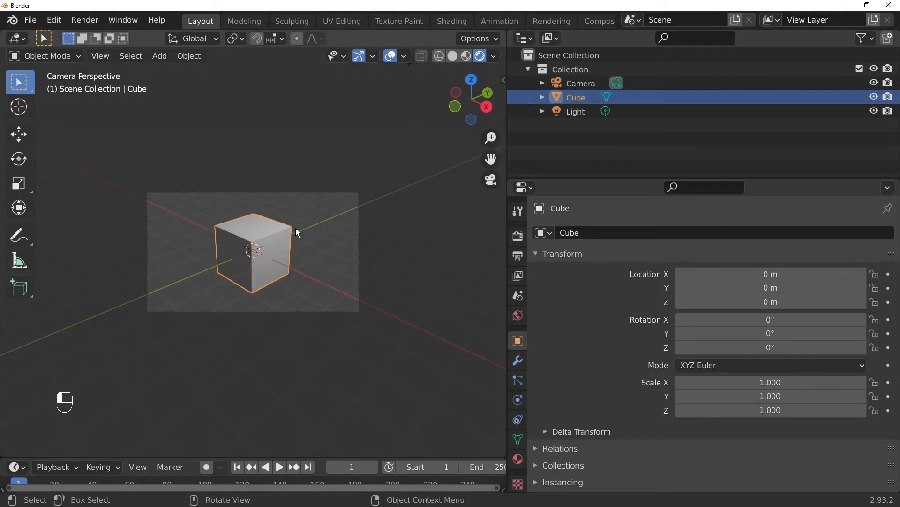
left_click(263, 205)
left_click(255, 234)
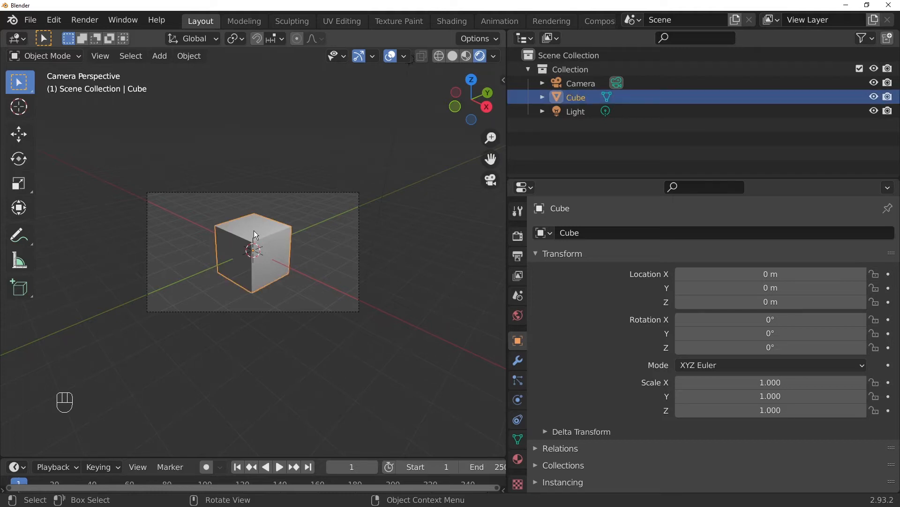
left_click(316, 209)
left_click_drag(326, 204, 216, 262)
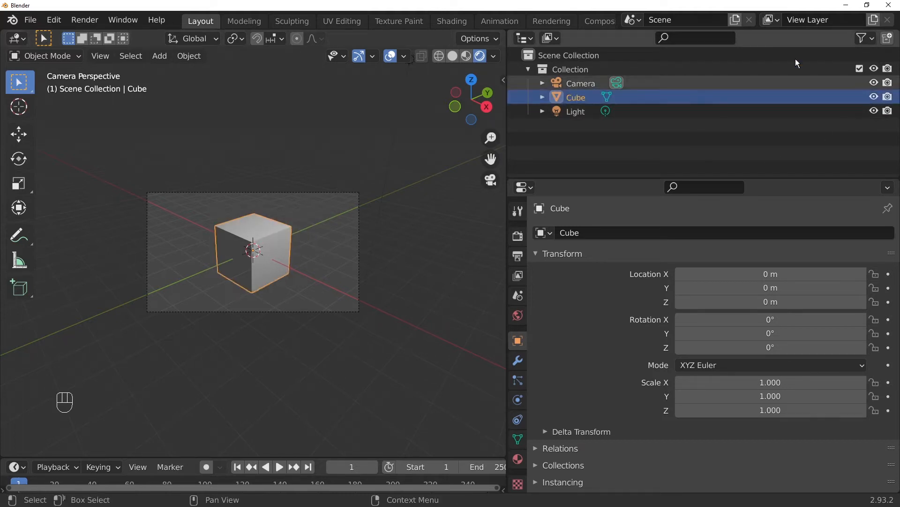
- Fold and unfold the Collection, clear the Outliner selection, and add a new collection under the Scene Collection
left_click(529, 70)
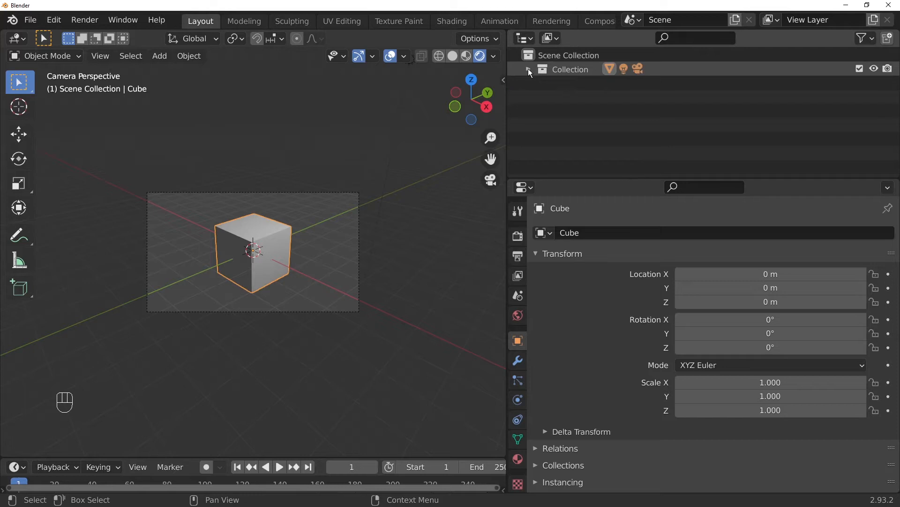
left_click(529, 69)
left_click(561, 152)
right_click(562, 144)
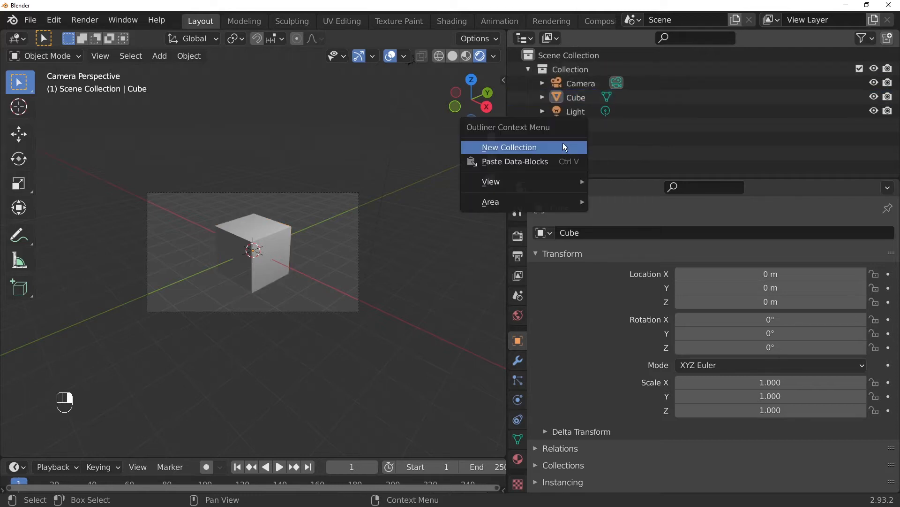
left_click(565, 147)
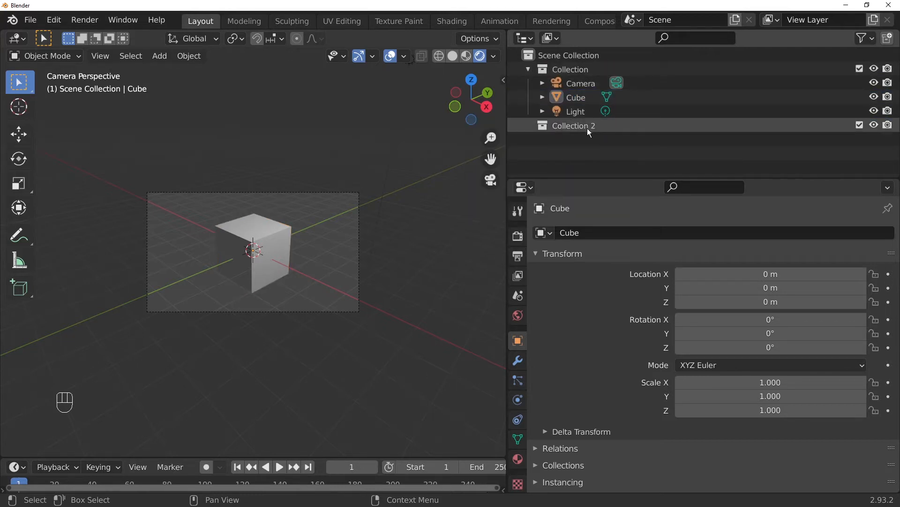
- Rename the first collection, which holds the Camera, Cube and Light, as "barang ambil gambar"
left_click(574, 70)
double_click(574, 70)
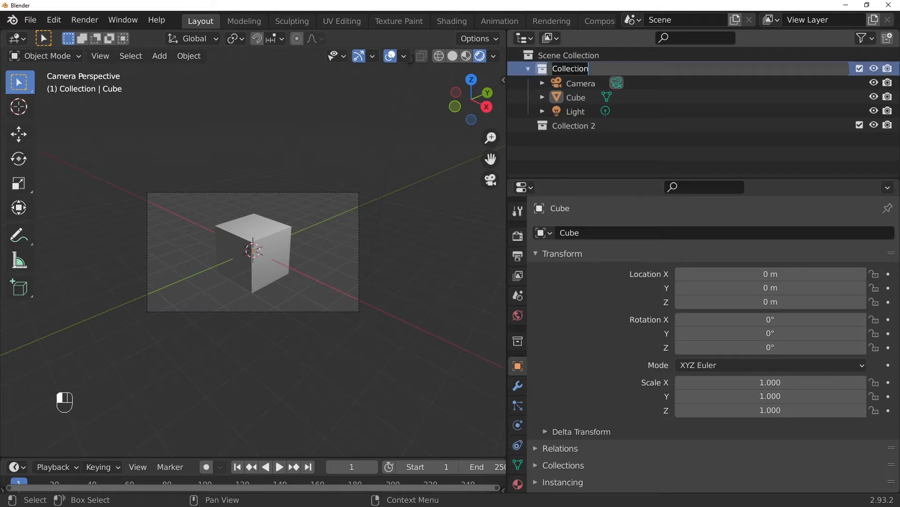
type("barang")
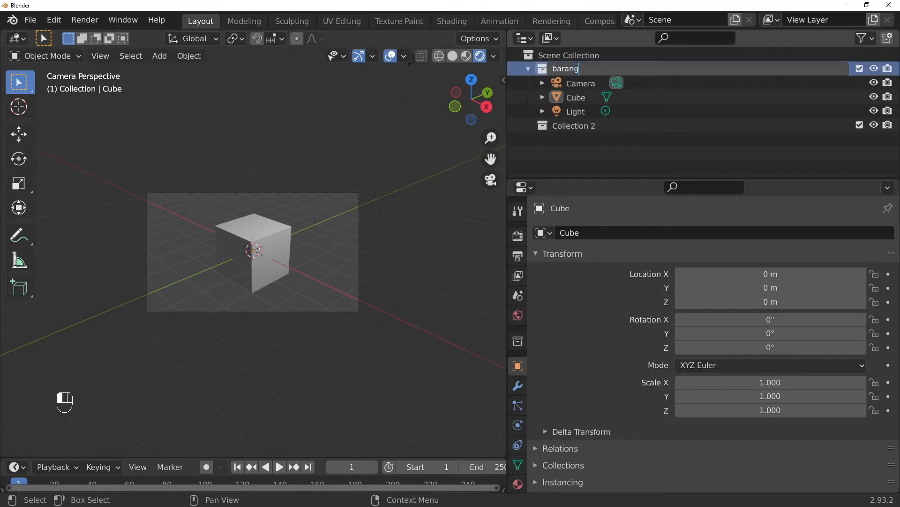
type(" ambil gambar")
key("Return")
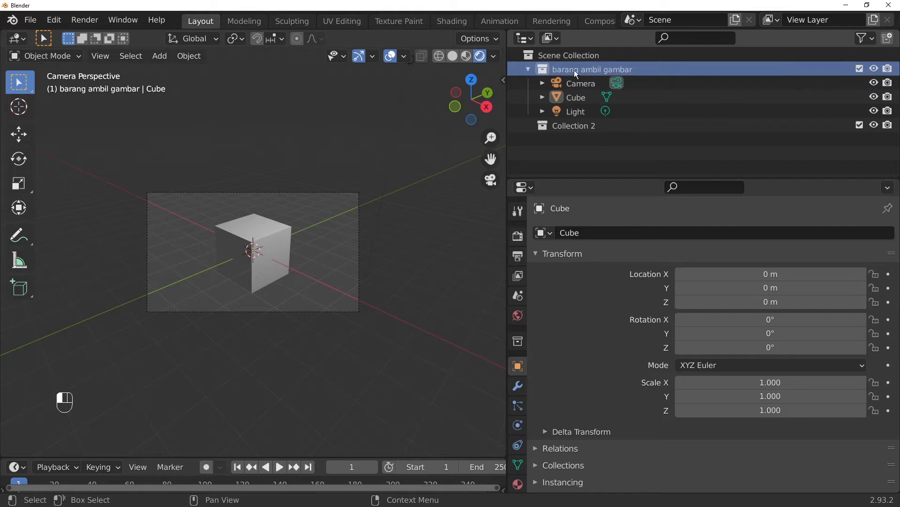
- Rename Collection 2 as "3D model"
double_click(584, 126)
type("3")
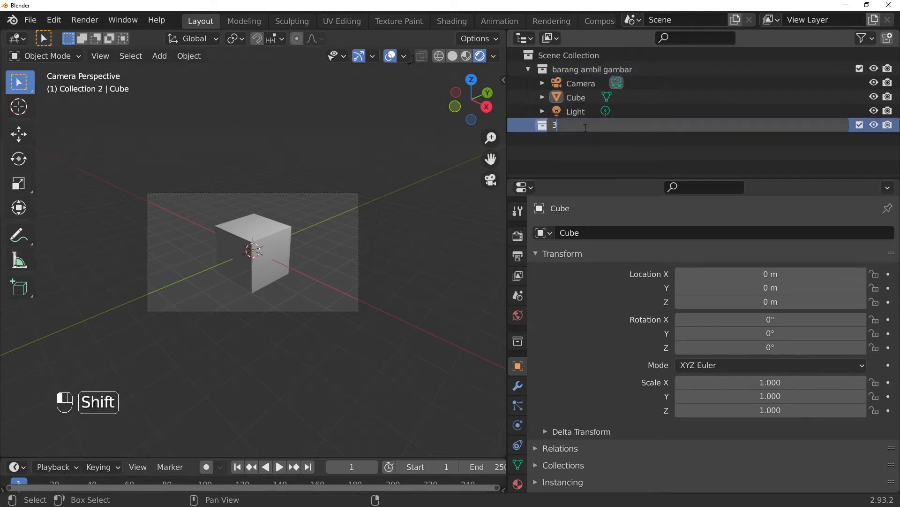
type("D model")
key("Return")
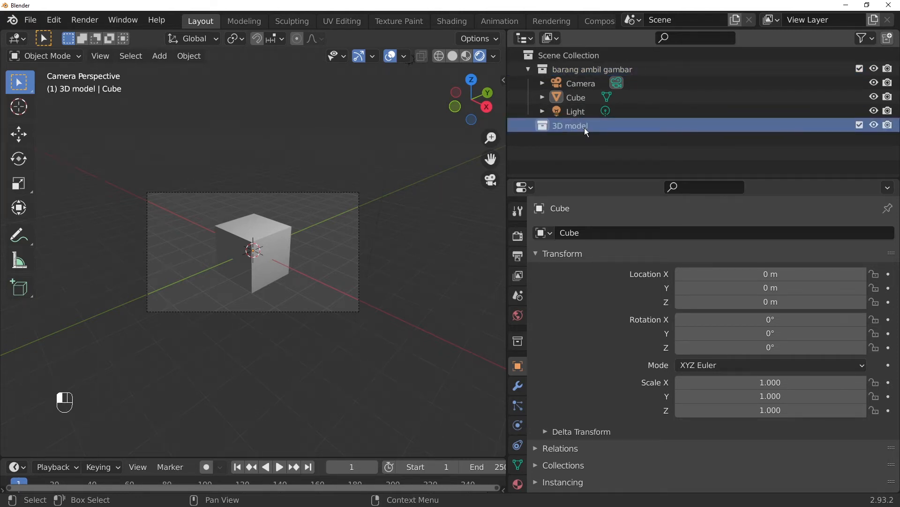
- Move the Cube into the 3D model collection, and select the Light and the Camera in turn in the Outliner
left_click(565, 93)
left_click_drag(571, 96, 580, 132)
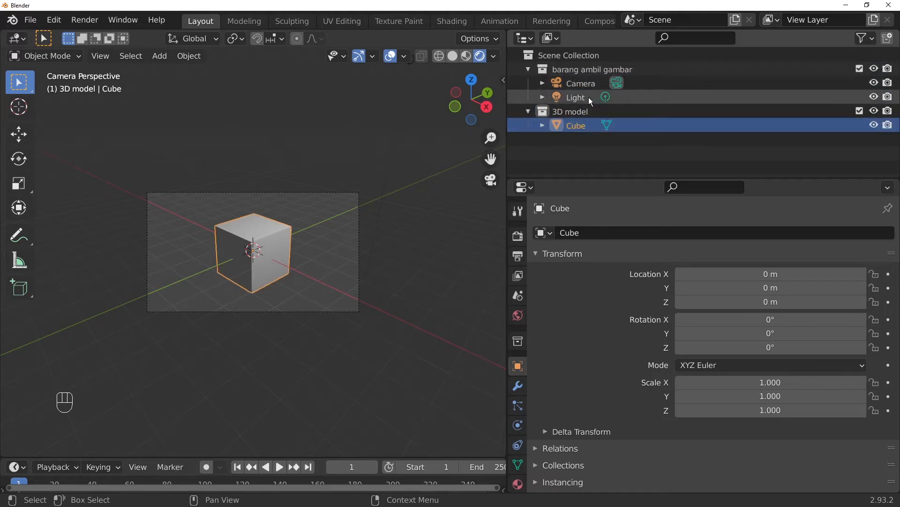
left_click(589, 97)
left_click(581, 85)
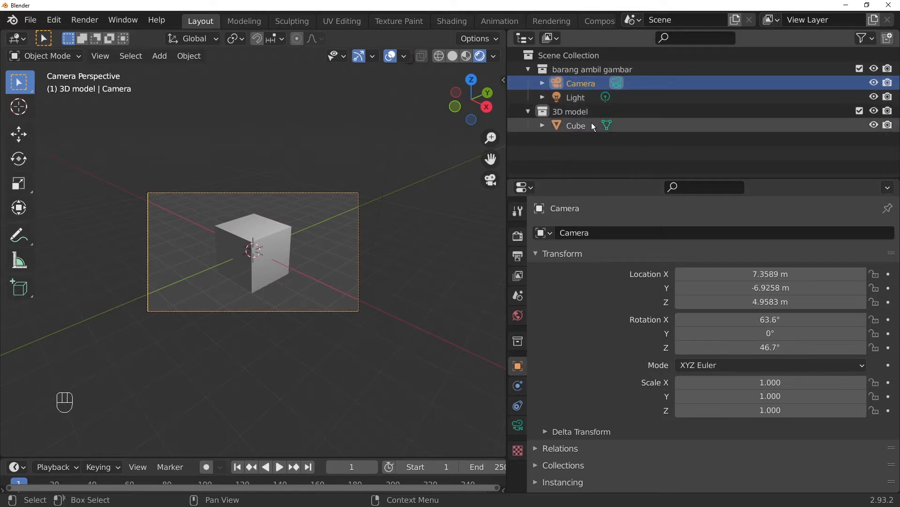
- Fold the 3D model and barang ambil gambar collections, briefly unfolding each again, and clear the Outliner selection
left_click(537, 115)
left_click(528, 111)
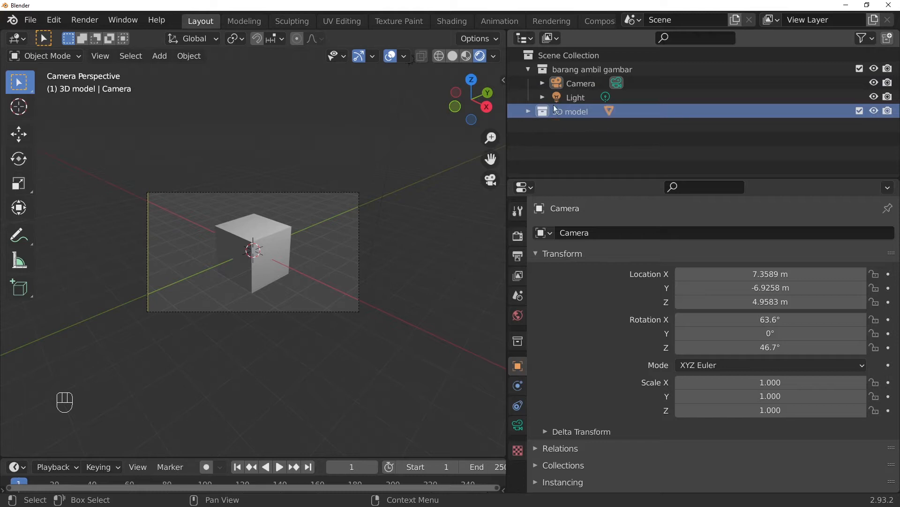
left_click(529, 69)
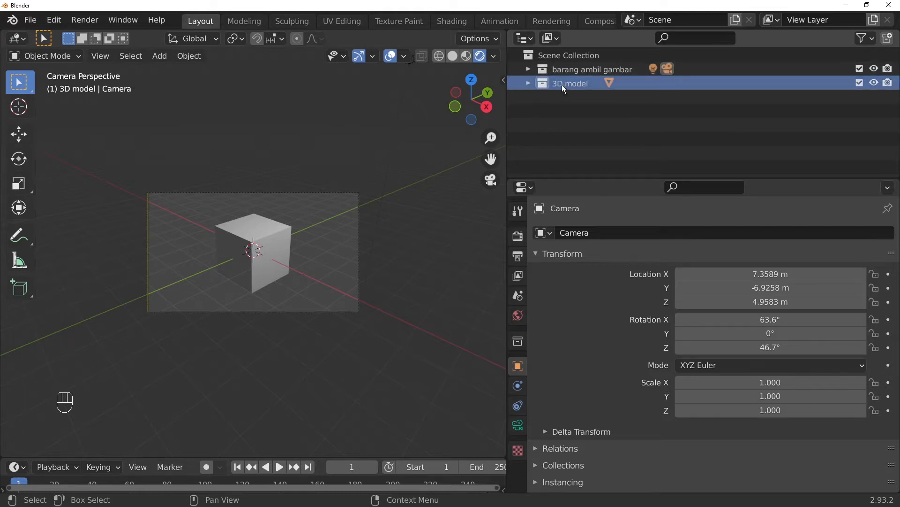
left_click_drag(562, 84, 525, 144)
left_click(528, 69)
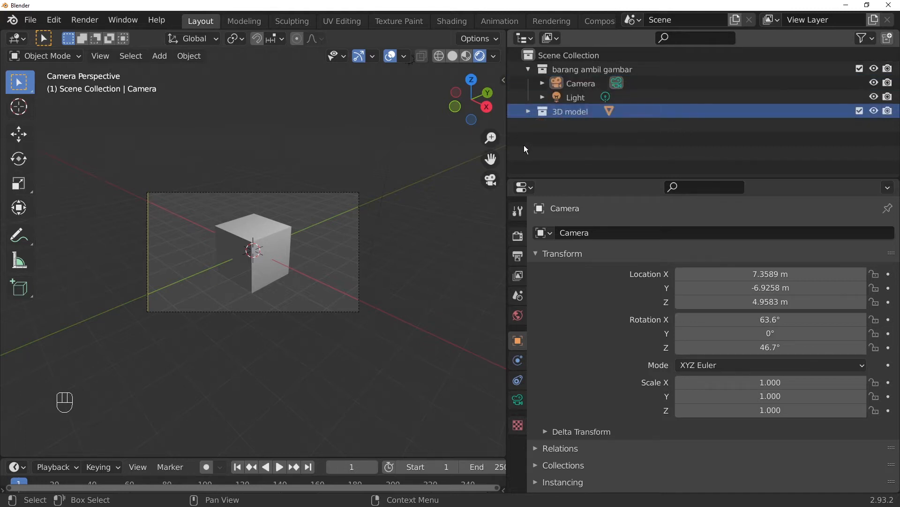
left_click(529, 69)
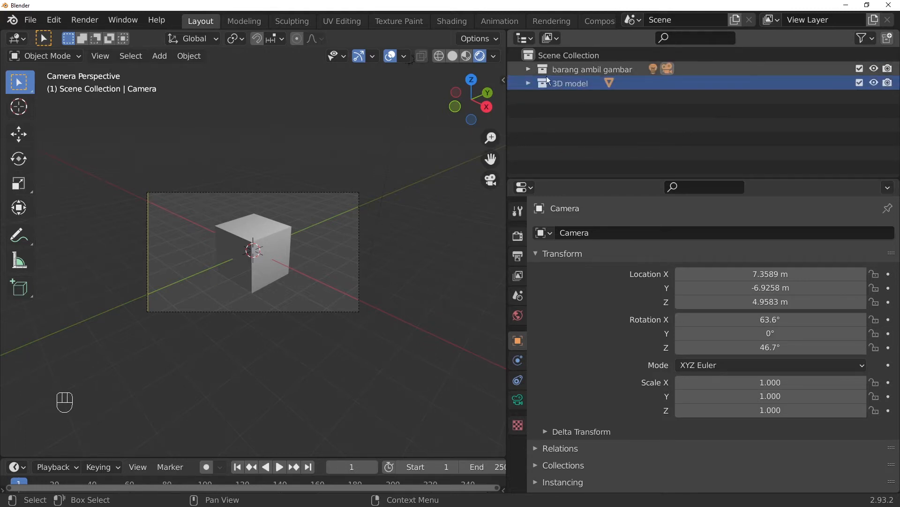
left_click(528, 83)
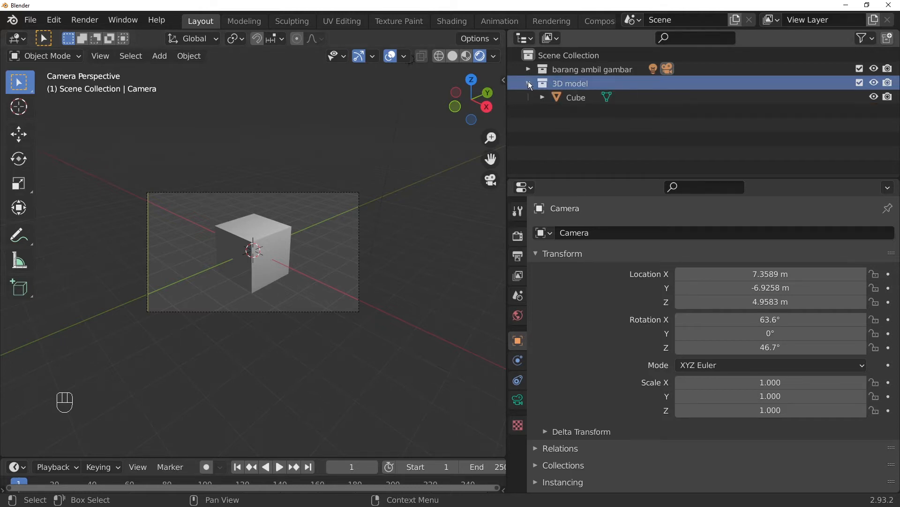
left_click(528, 83)
left_click(589, 130)
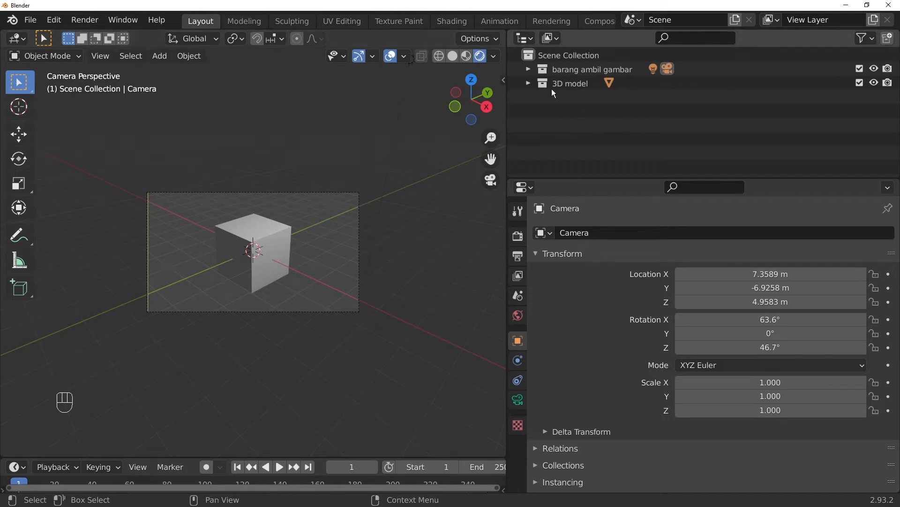
- Show the Outliner in Scenes display mode, folding and unfolding the Scene, and return it to View Layer mode
left_click(527, 40)
left_click(527, 40)
left_click(551, 38)
left_click(573, 54)
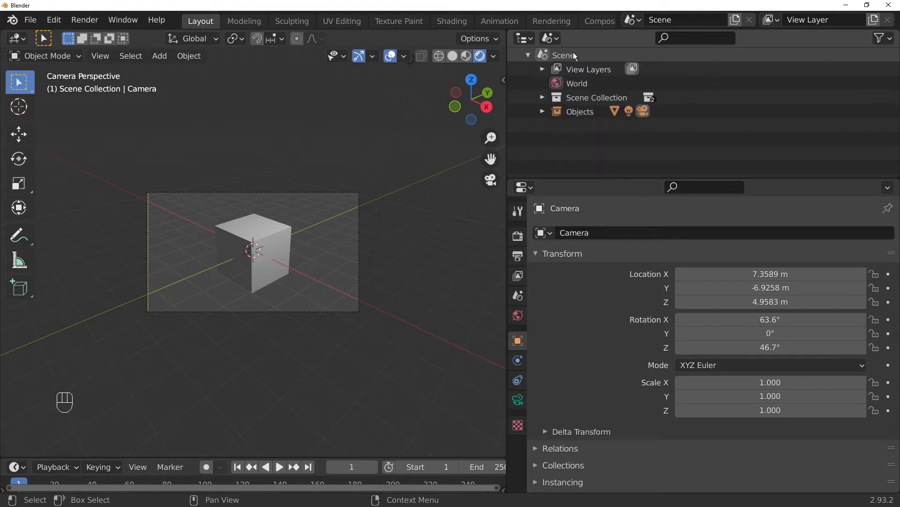
left_click(528, 54)
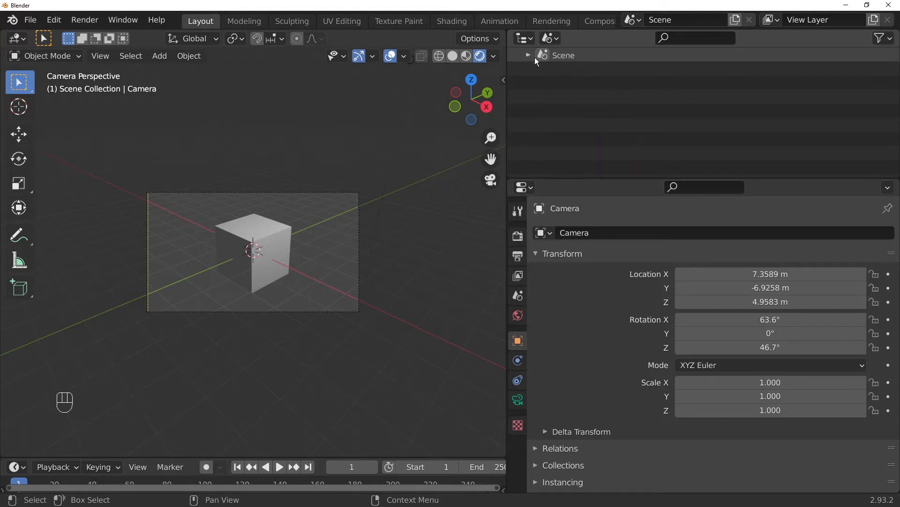
left_click(528, 54)
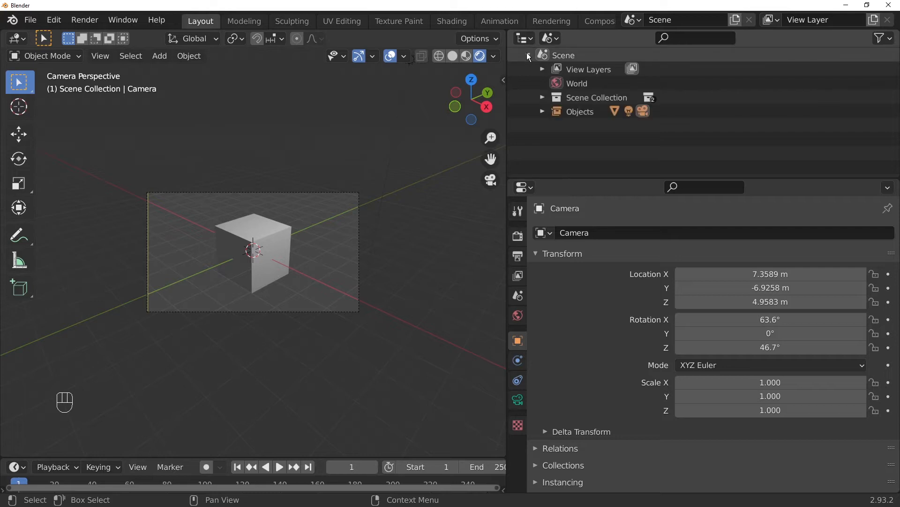
left_click(556, 40)
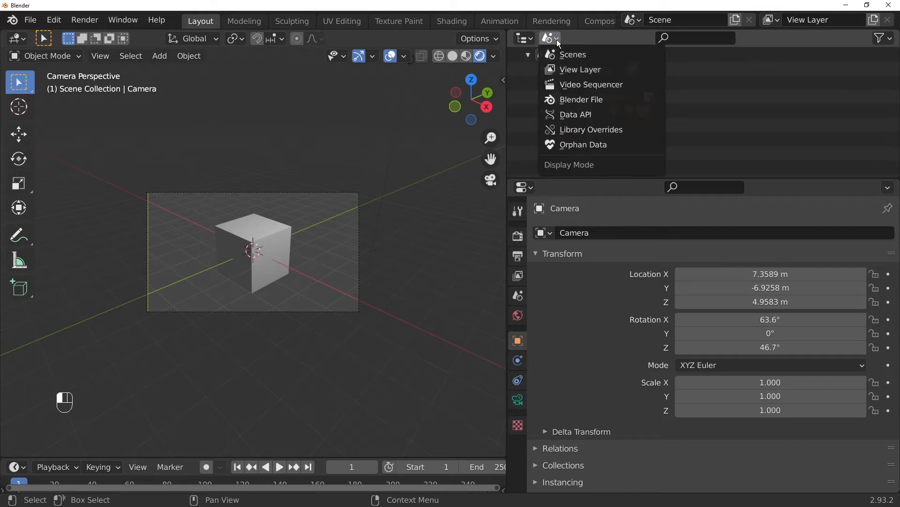
left_click(578, 71)
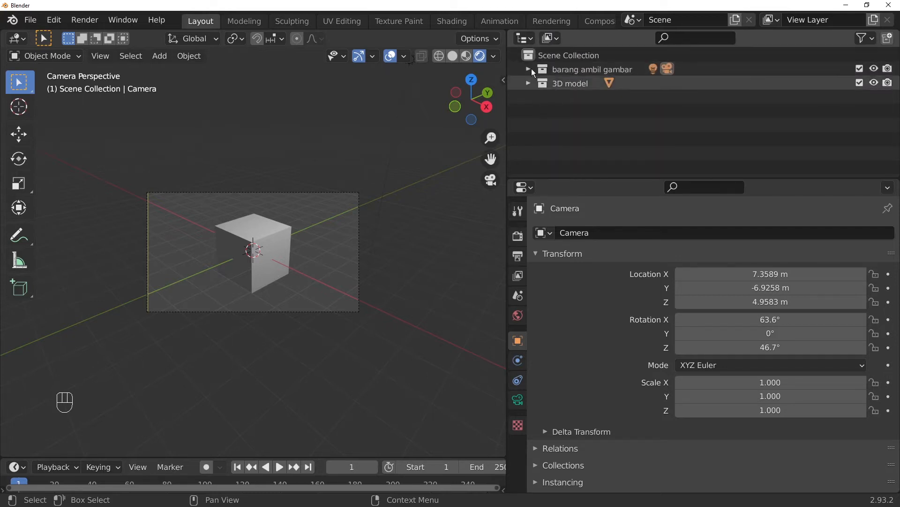
- Select the barang ambil gambar and 3D model collections alternately in the Outliner, ending on 3D model
left_click(561, 70)
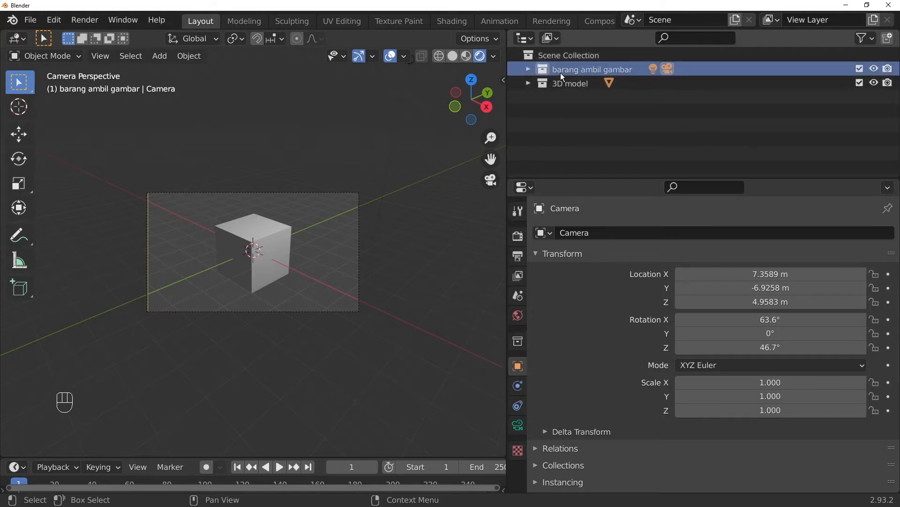
left_click(539, 84)
left_click(553, 69)
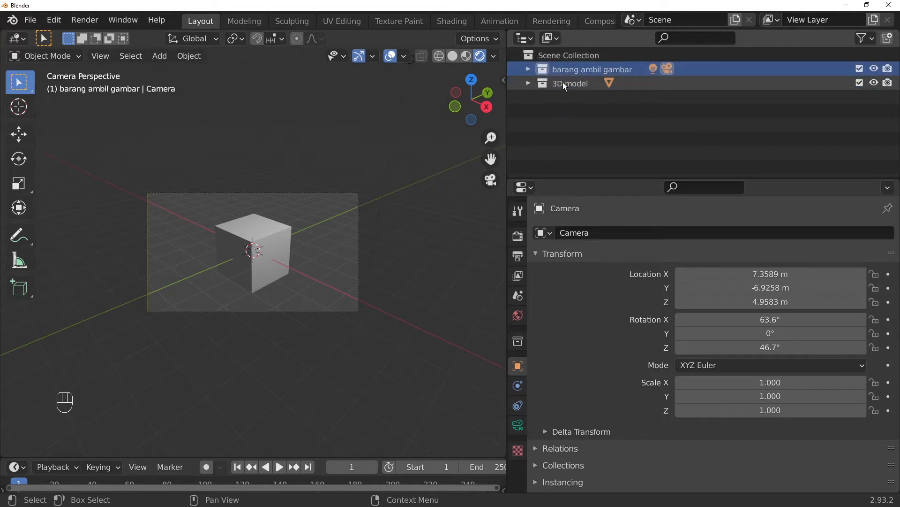
left_click(563, 83)
left_click(559, 70)
left_click(566, 85)
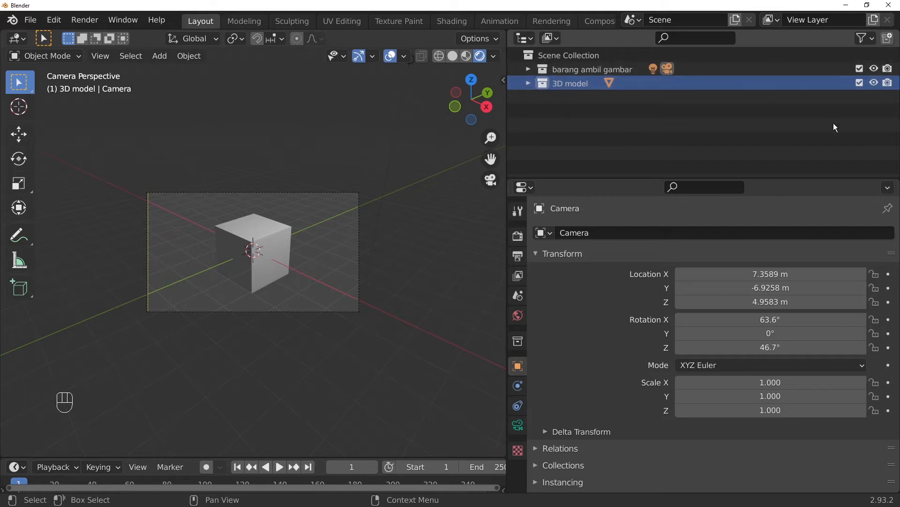
- Show the selectability toggles in the Outliner, disable selection for the 3D model collection, and try box-selecting the Cube in the viewport
left_click(870, 38)
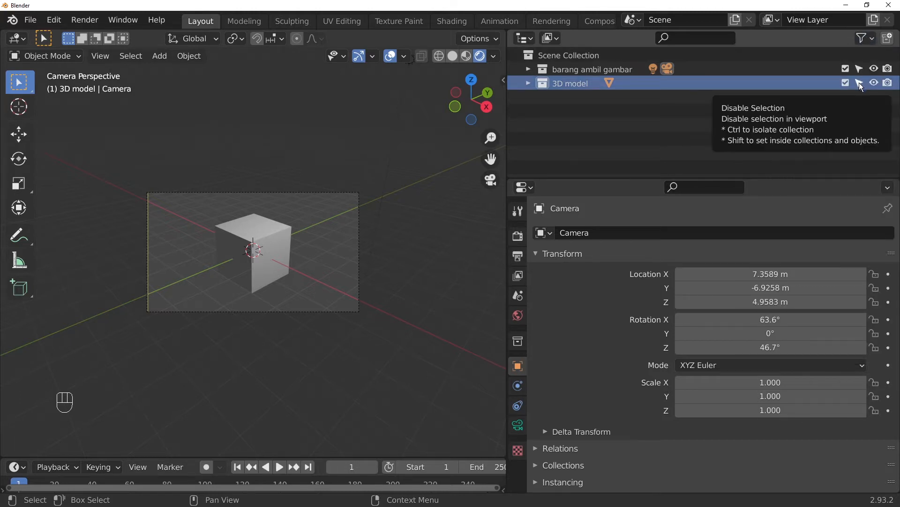
left_click(860, 83)
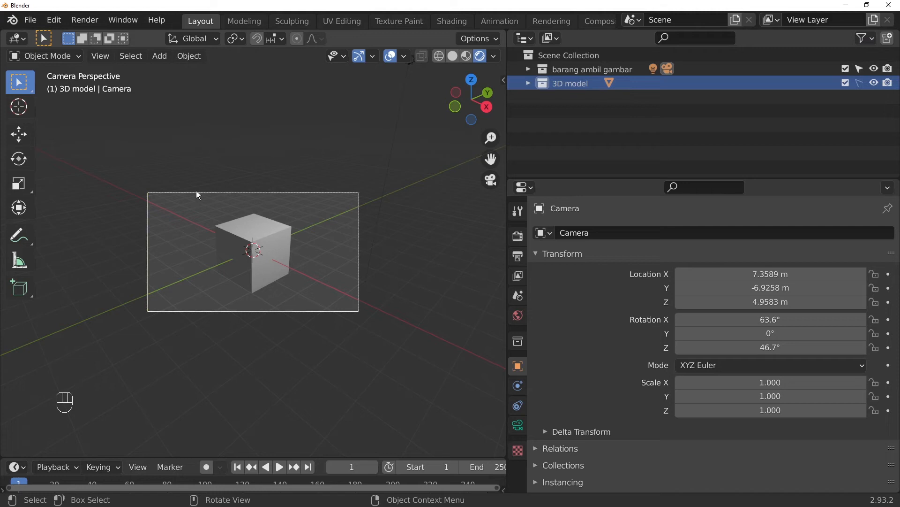
left_click_drag(234, 238, 297, 284)
left_click_drag(196, 218, 325, 300)
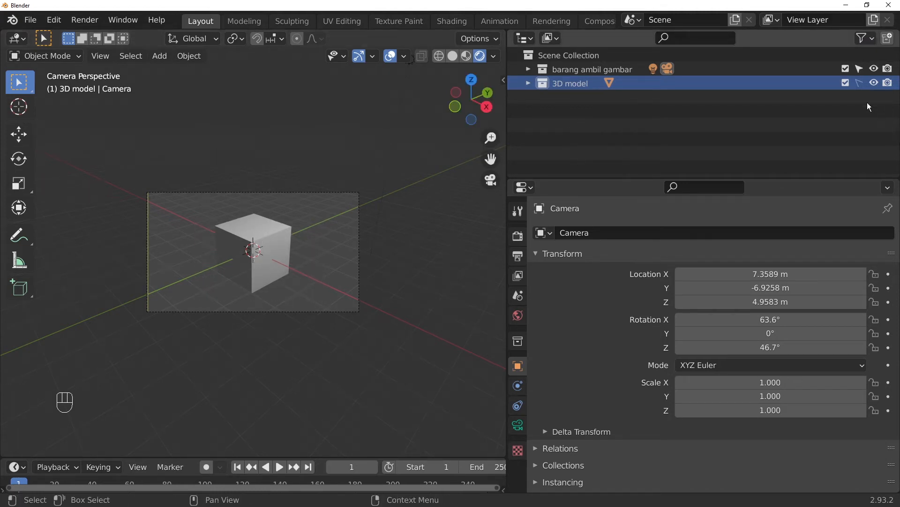
- Re-enable selection for the 3D model collection and box-select the Cube in the viewport
left_click(860, 83)
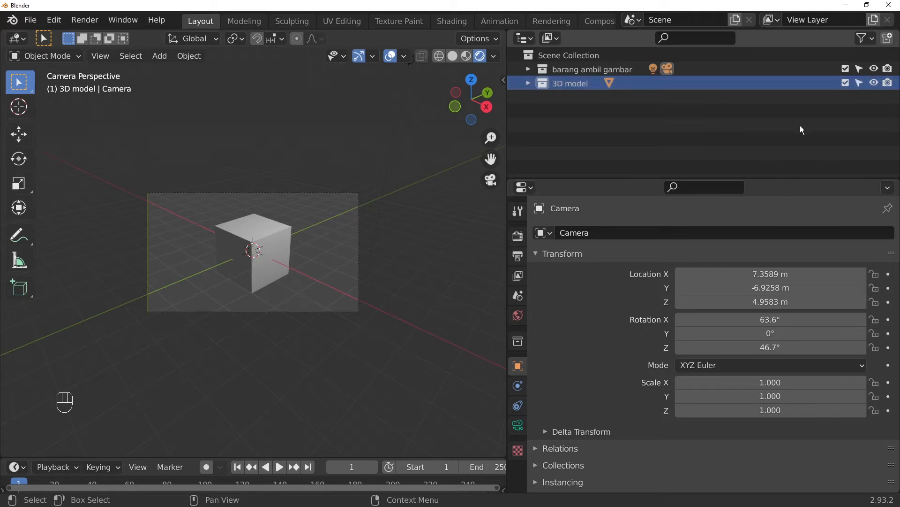
left_click(253, 246)
left_click_drag(197, 221, 257, 282)
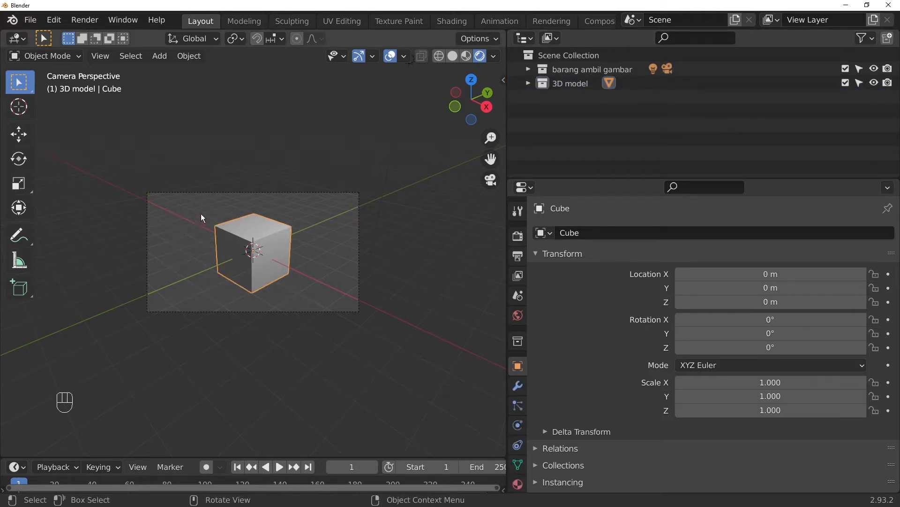
left_click_drag(203, 217, 305, 301)
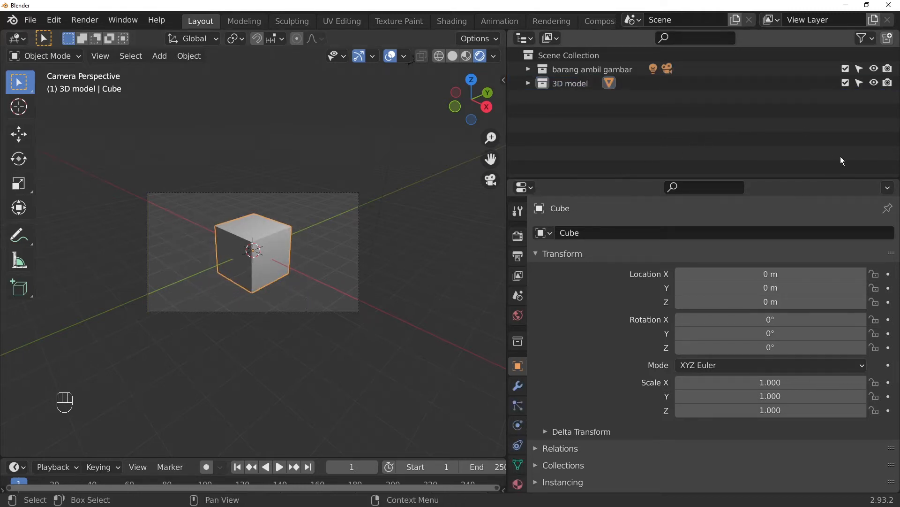
- Hide the Outliner's selectability toggles, and exclude the 3D model collection from the view layer and include it again
left_click(872, 39)
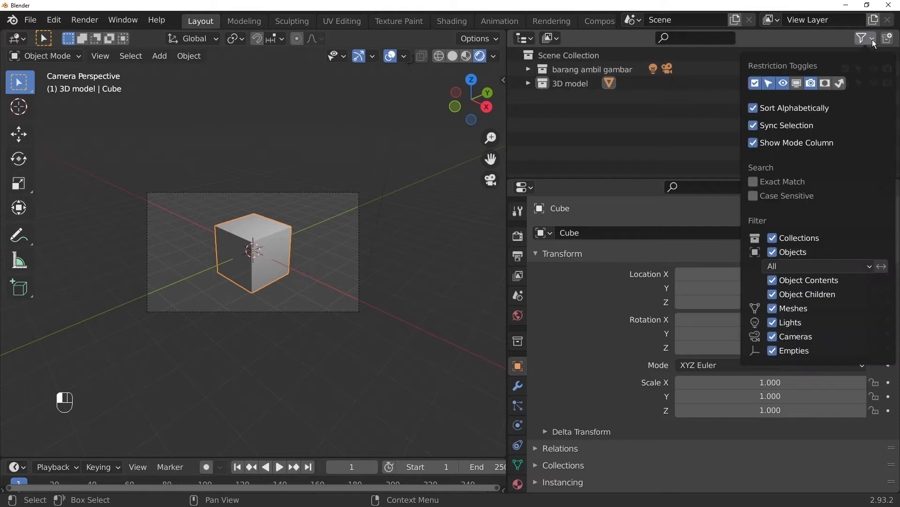
left_click(769, 83)
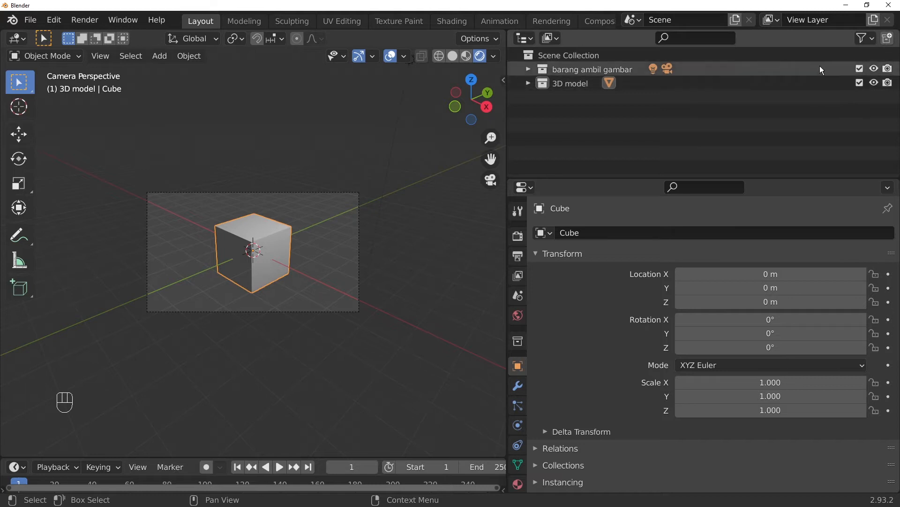
left_click(860, 83)
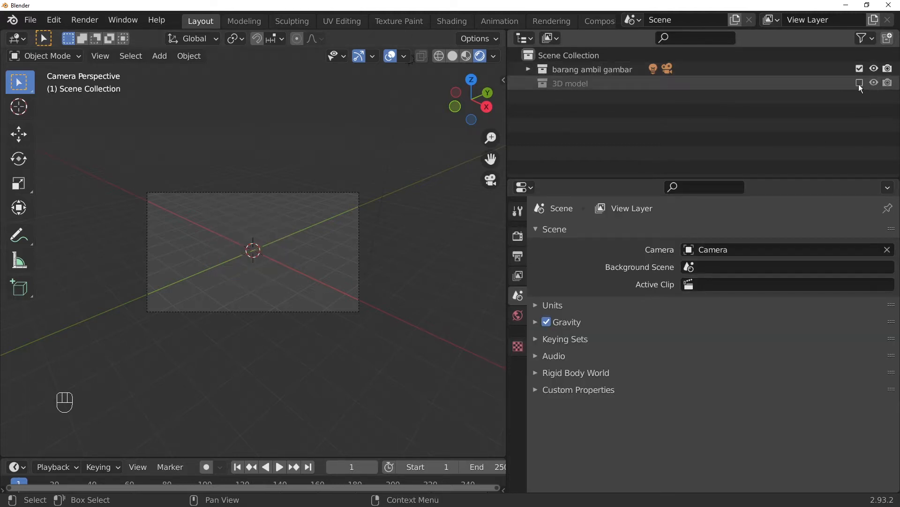
left_click(860, 83)
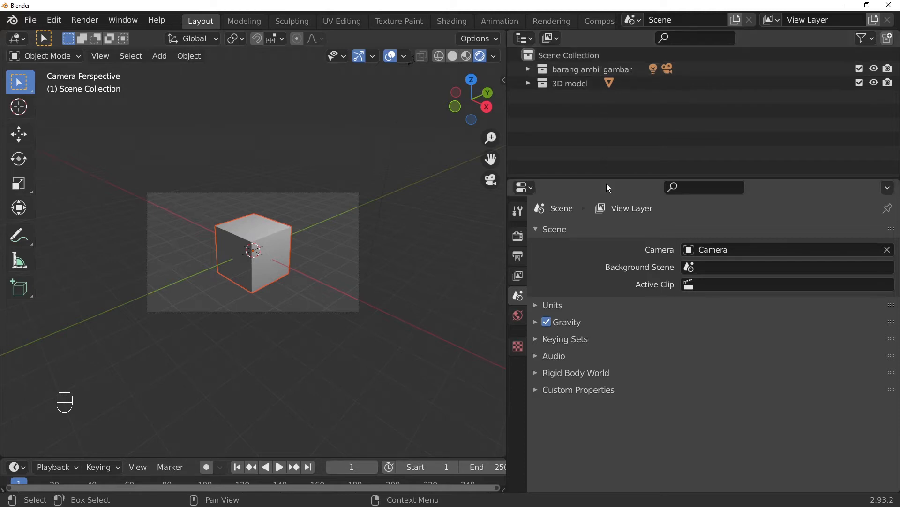
- Enlarge the Properties editor up over the Outliner, keep its editor type as Properties, and display the Render properties
left_click_drag(606, 179, 613, 66)
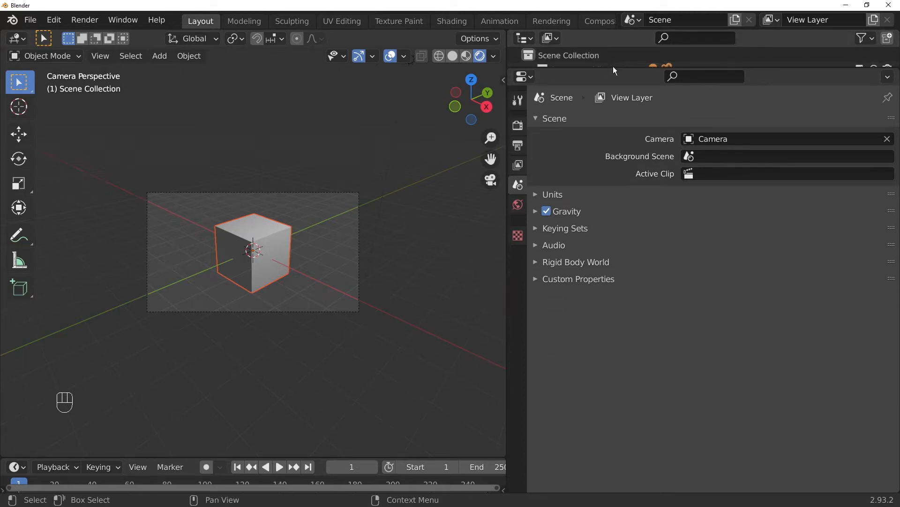
left_click(524, 76)
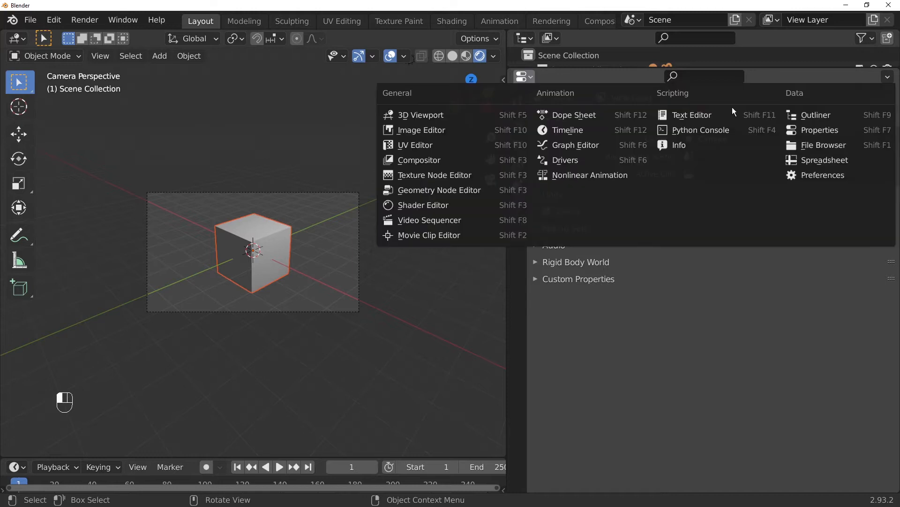
left_click(797, 132)
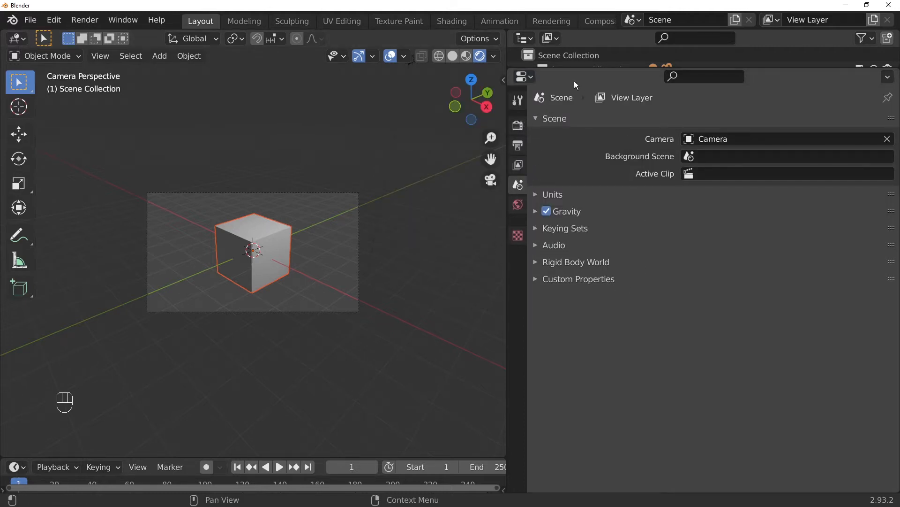
left_click(518, 125)
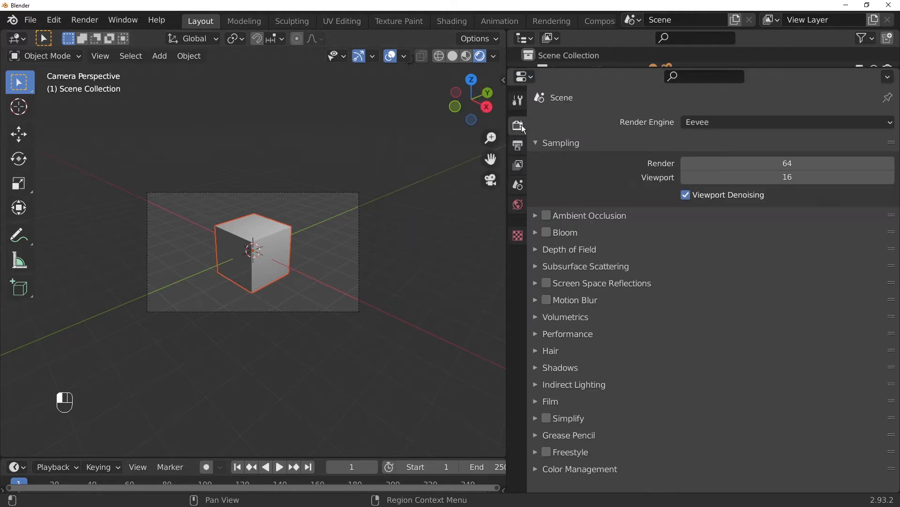
- Deselect everything, select the Cube in the viewport, and view the Output, World, Modifier and Material properties, returning to the Modifier properties
left_click(302, 218)
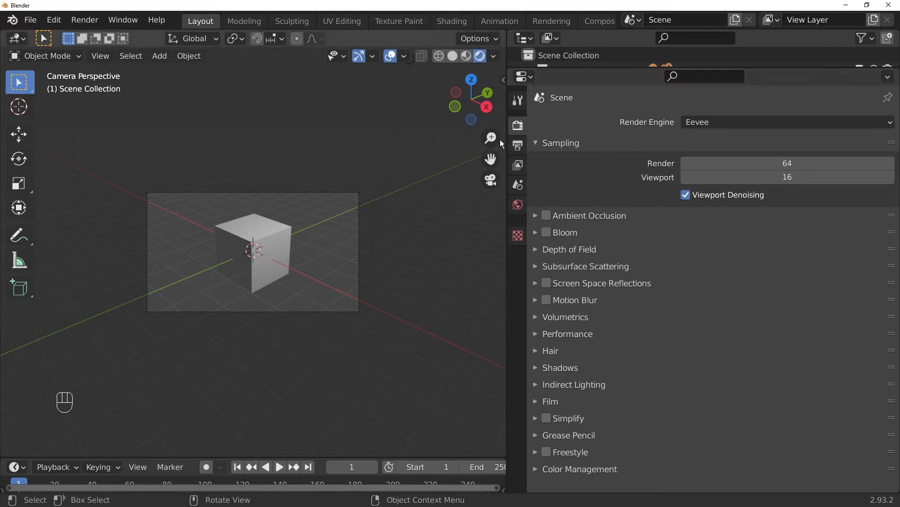
left_click(280, 221)
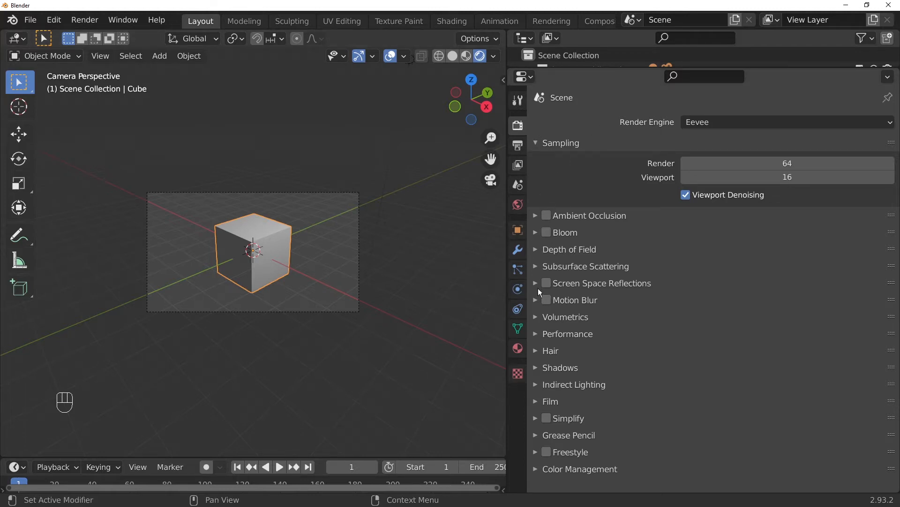
left_click(518, 146)
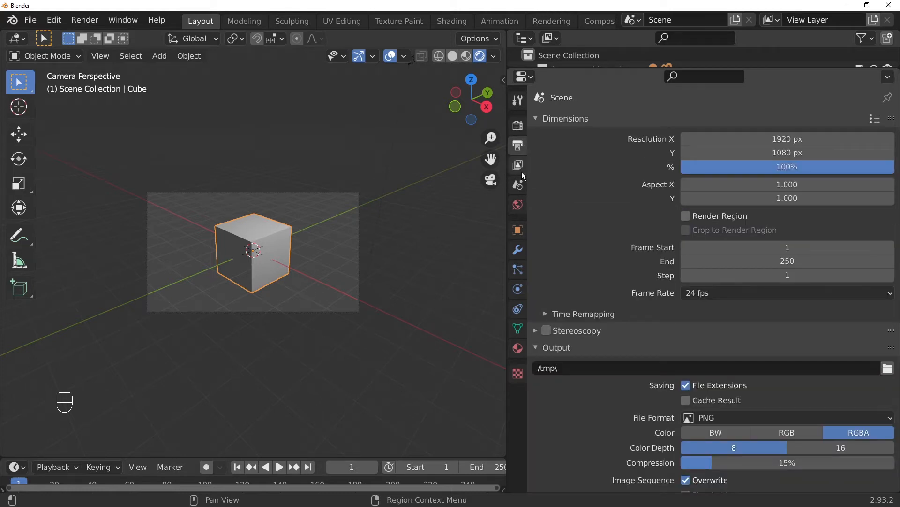
left_click(519, 211)
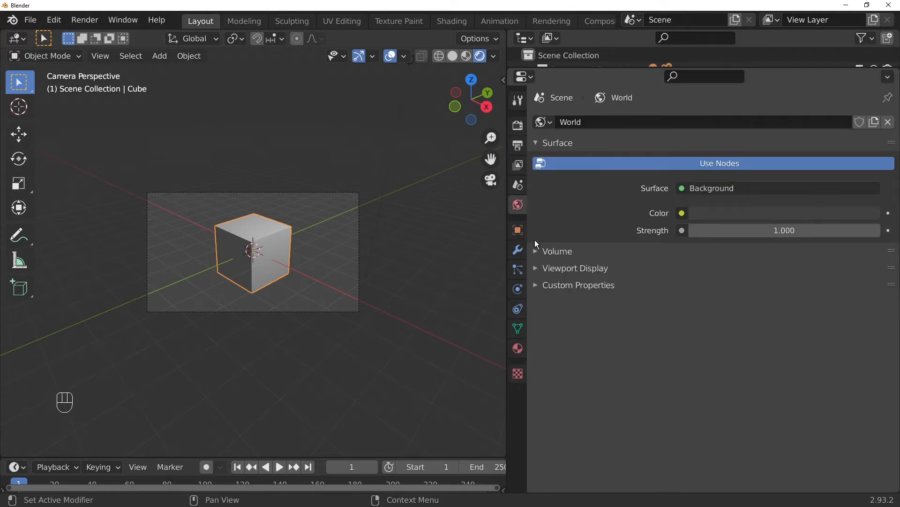
left_click(524, 249)
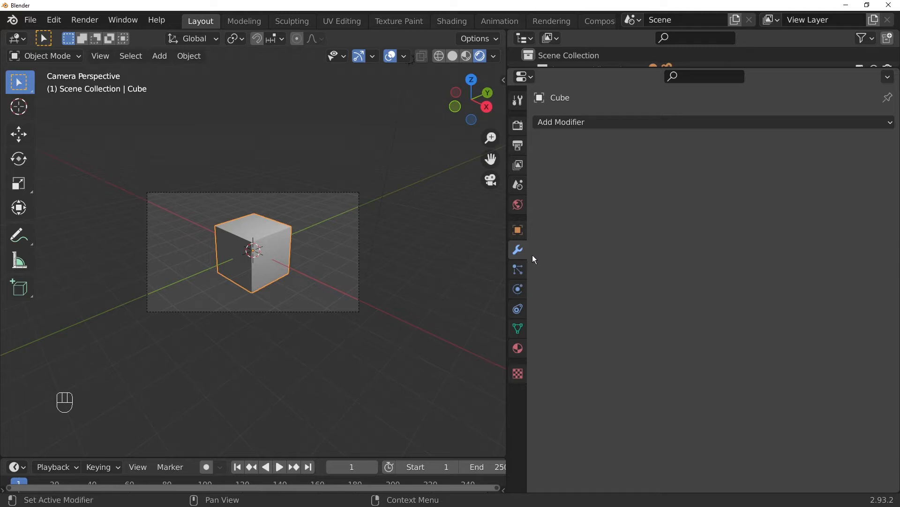
left_click(520, 349)
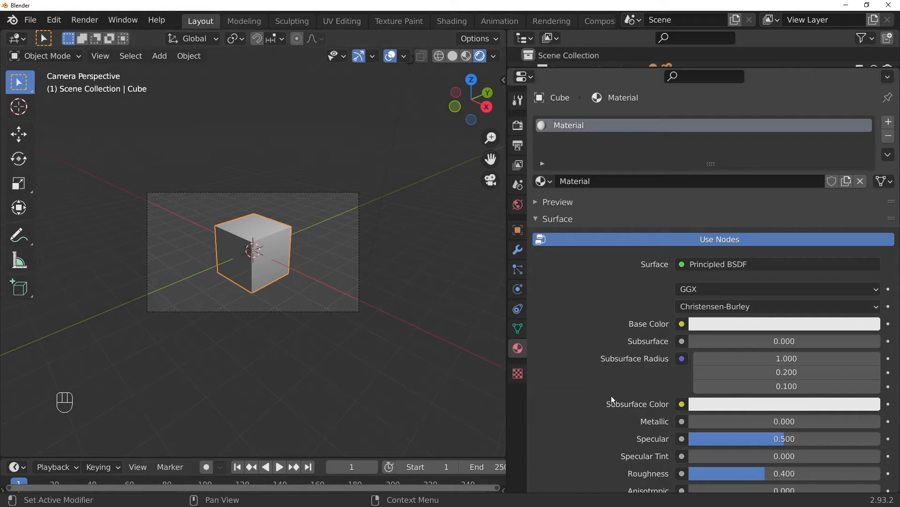
left_click(518, 249)
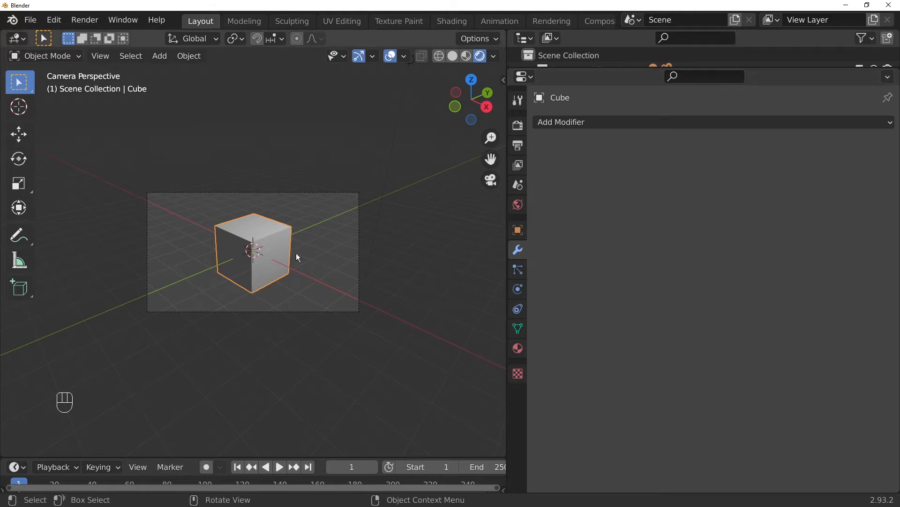
- Box-select the Cube in the camera view and show the Render and Output properties, ending on the Render properties
left_click_drag(198, 207, 334, 292)
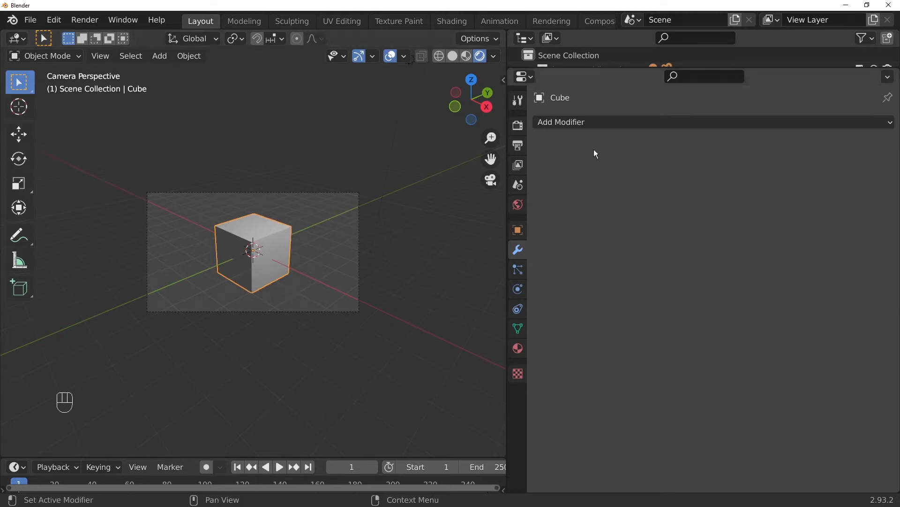
left_click(517, 126)
left_click(518, 145)
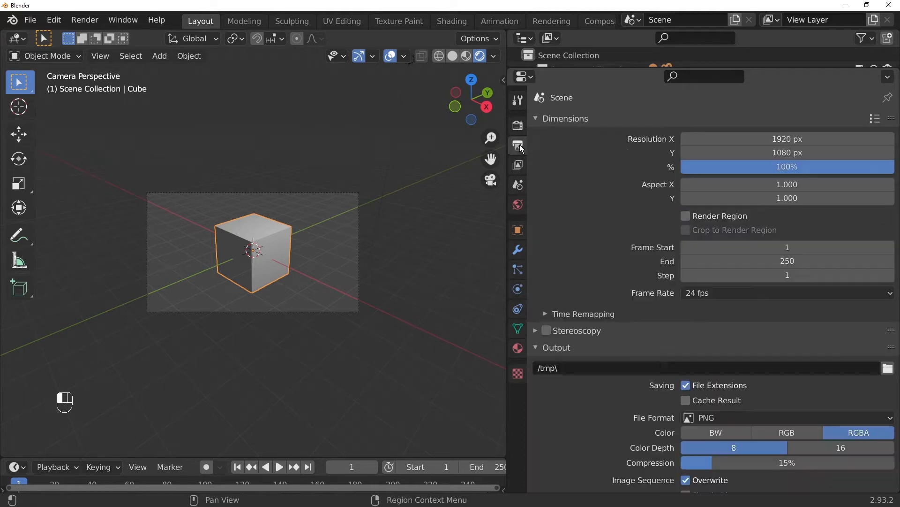
left_click(519, 127)
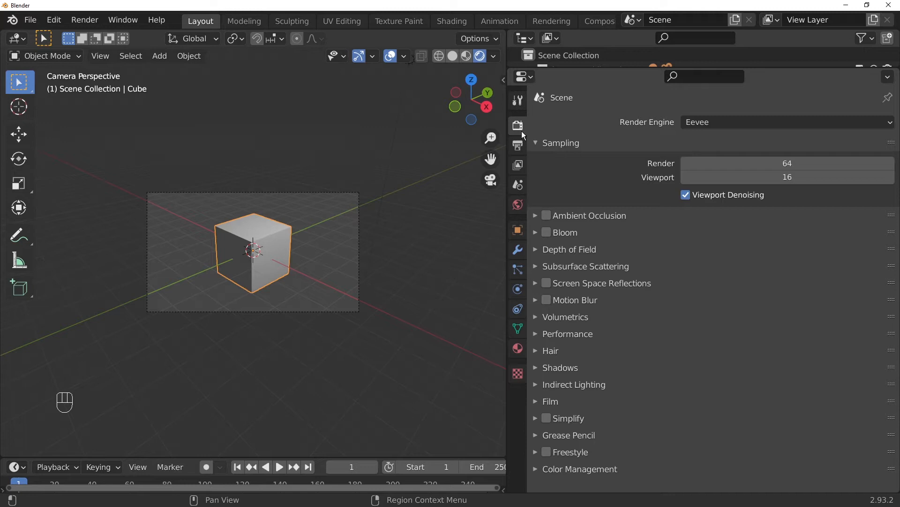
- Review the available render engines, keep Eevee, render the current frame, and close the render window
left_click(731, 125)
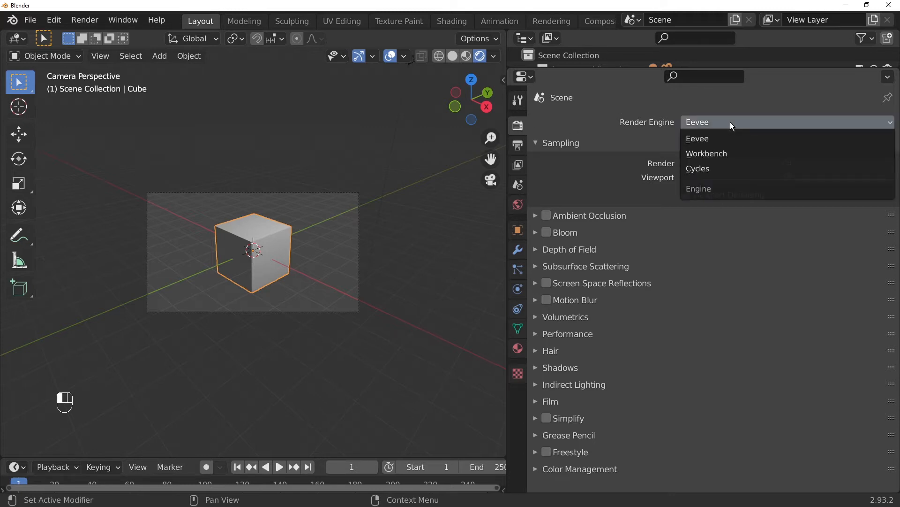
left_click(730, 122)
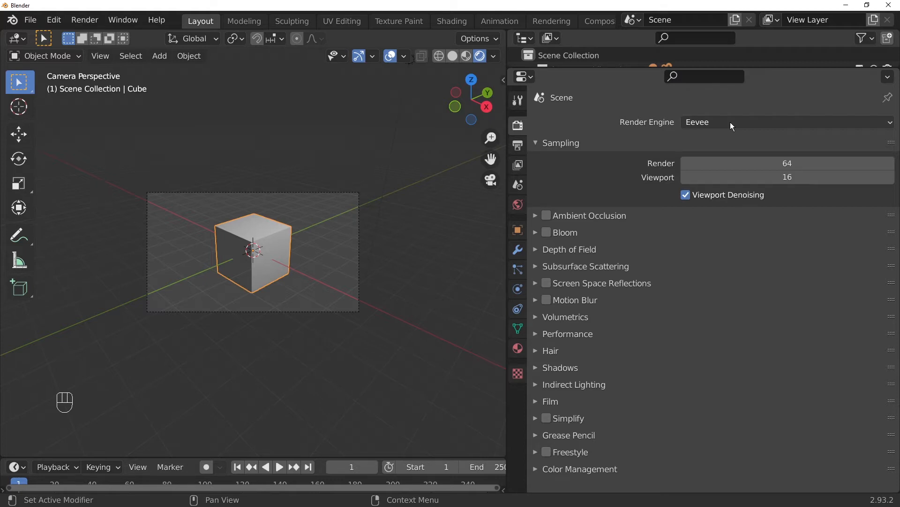
left_click(730, 122)
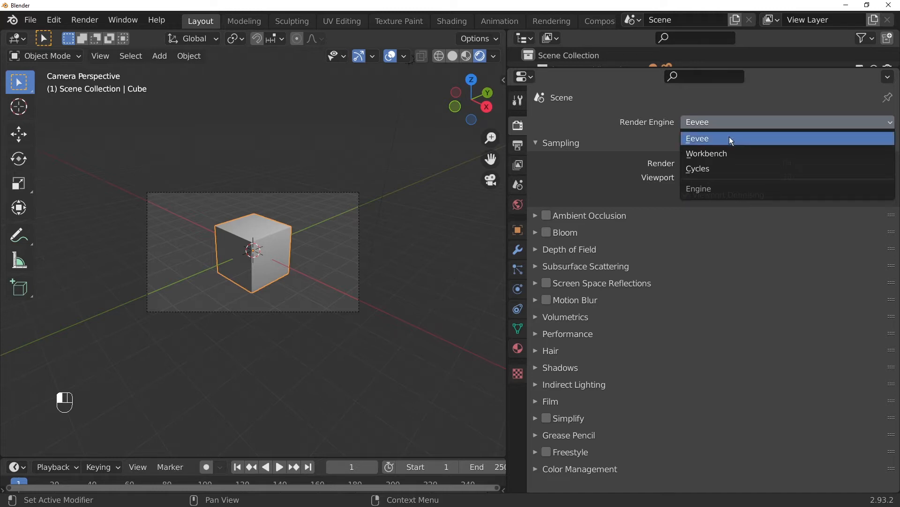
left_click(731, 140)
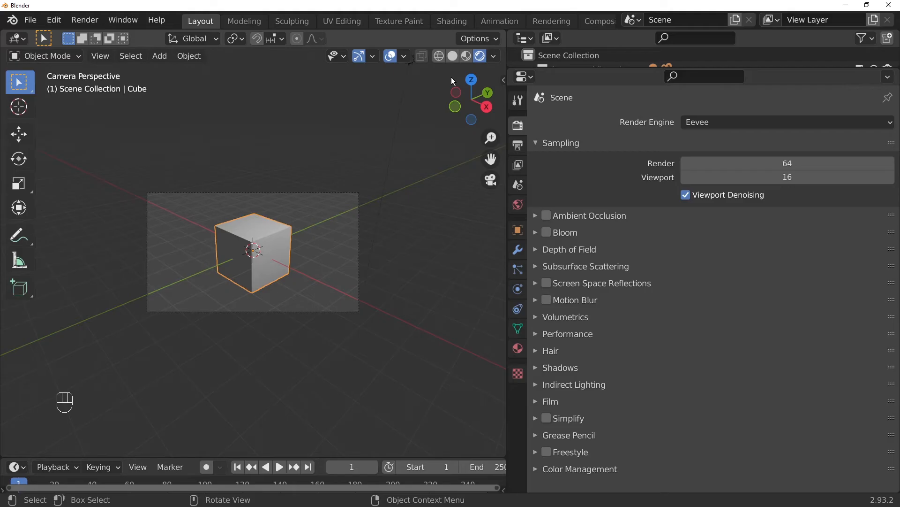
key("F12")
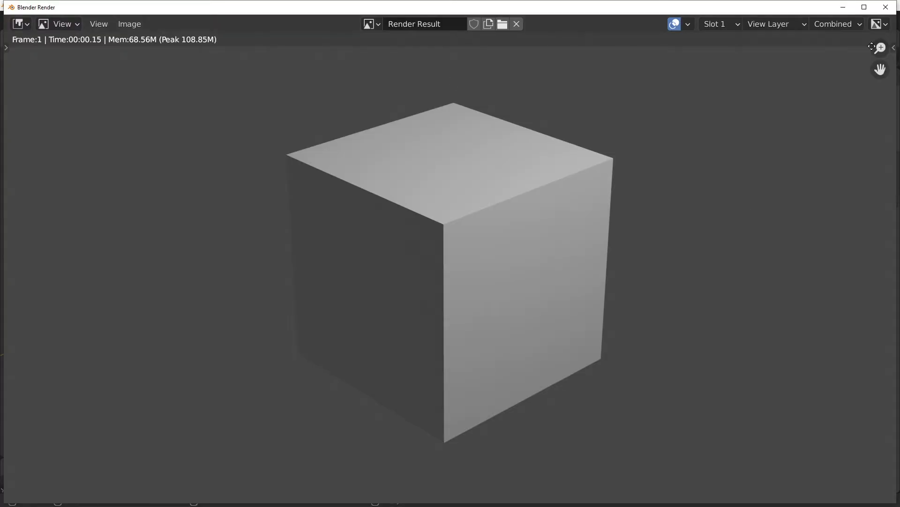
left_click(886, 7)
- Switch the render engine to Workbench, deselect the Cube, render the current frame, and close the render window
left_click(755, 121)
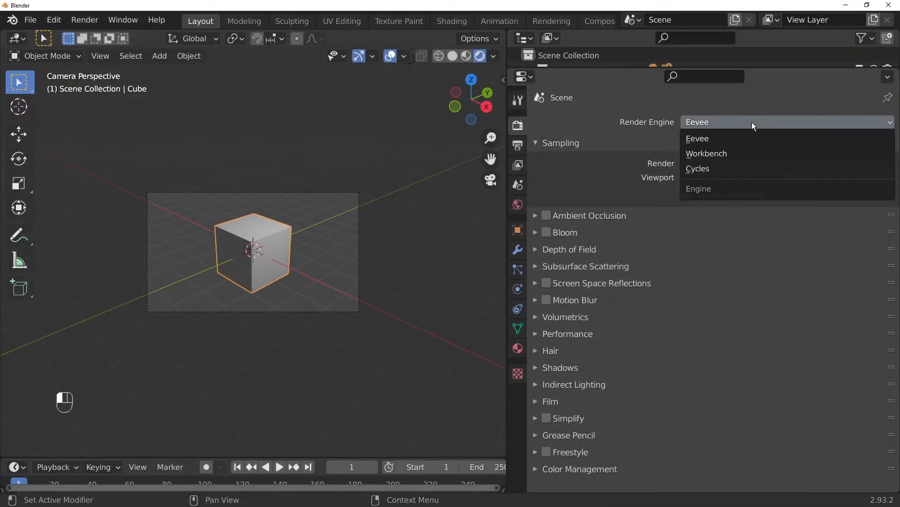
left_click(733, 155)
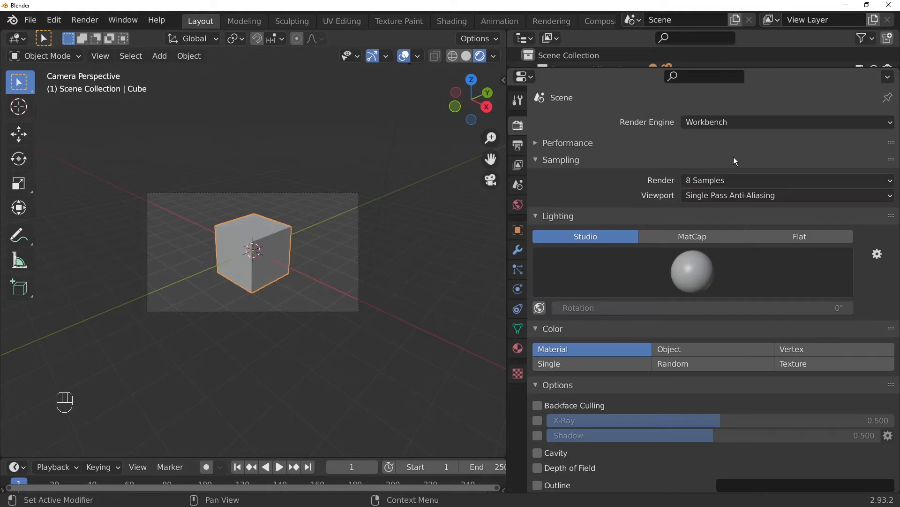
left_click(306, 207)
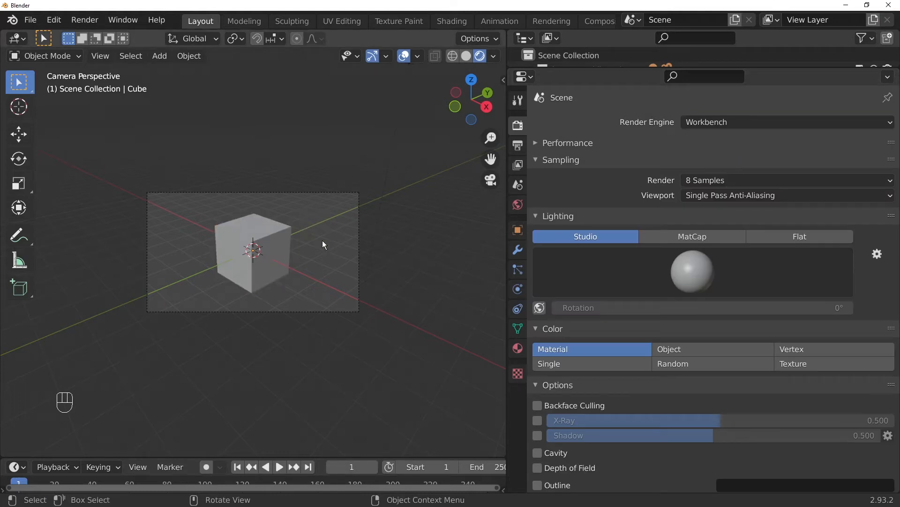
key("F12")
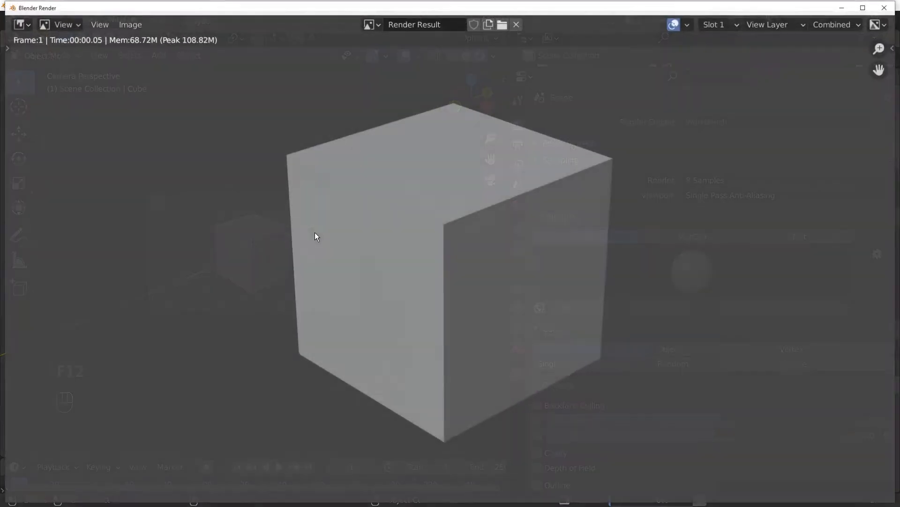
left_click(885, 7)
- Set the render engine back to Eevee, render the frame for comparison, and close the render window
left_click(742, 121)
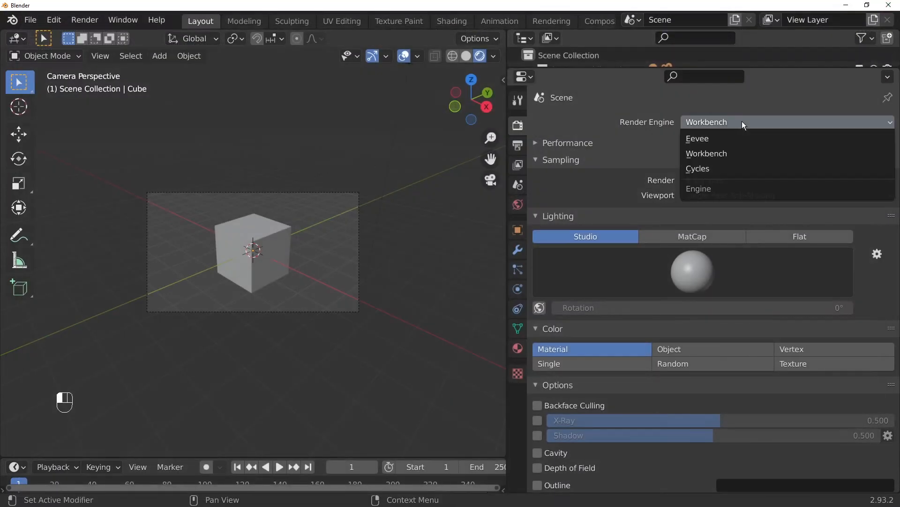
left_click(734, 139)
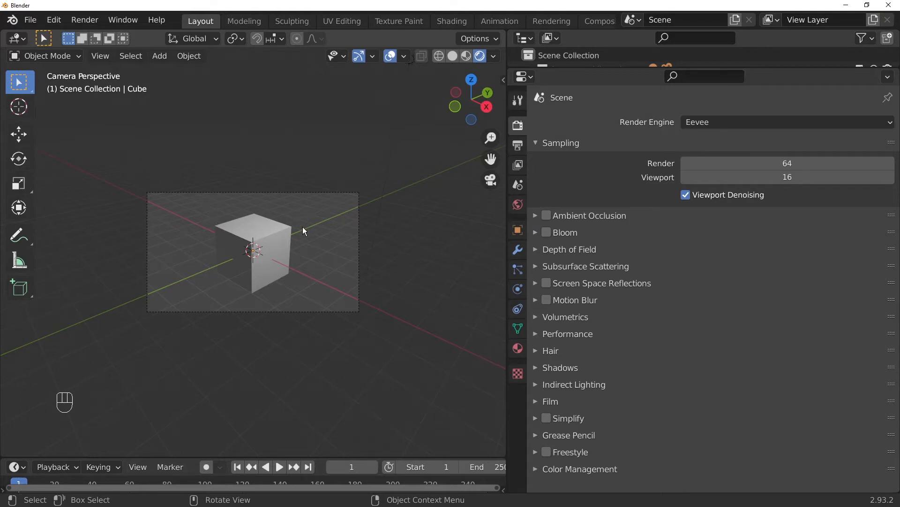
key("F12")
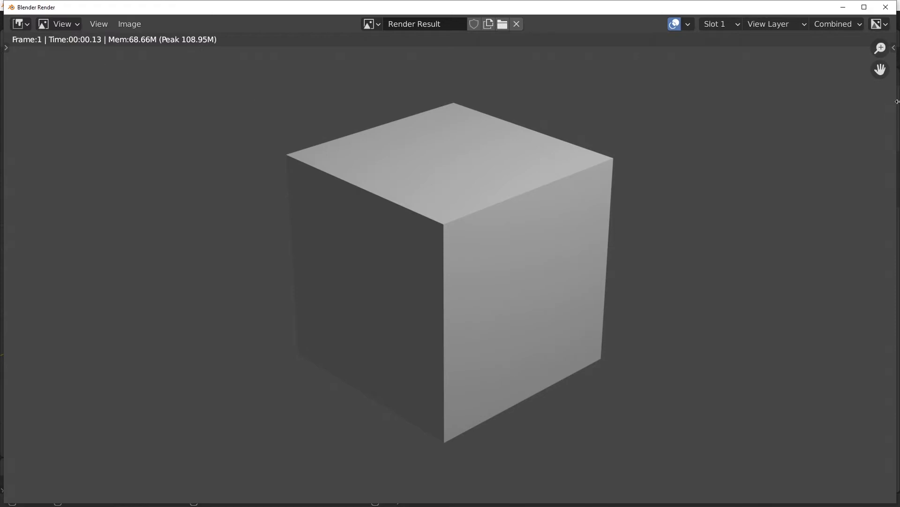
left_click(886, 8)
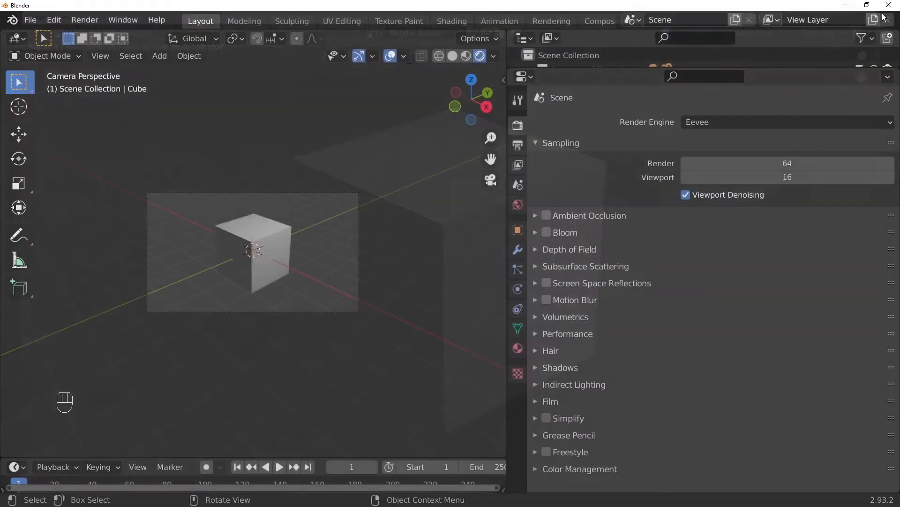
- Set the render engine to Workbench to show its sampling, lighting and color settings
left_click(729, 122)
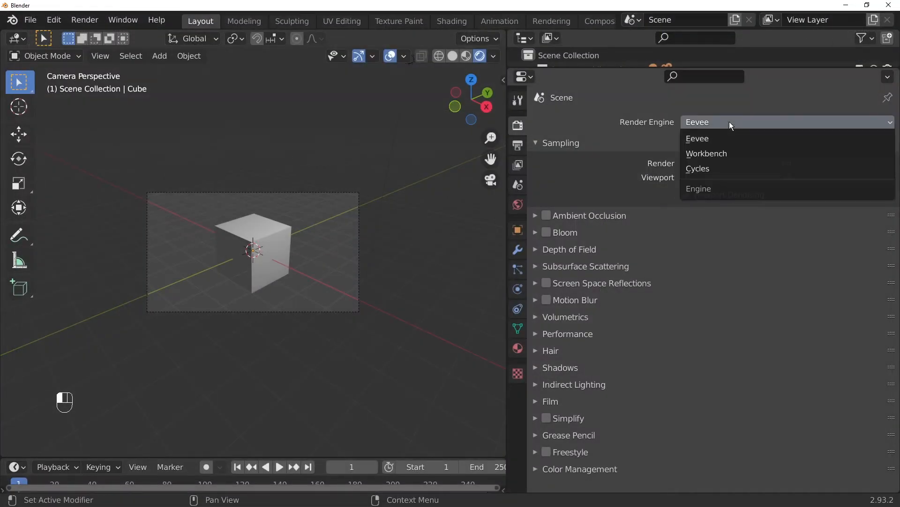
left_click(724, 148)
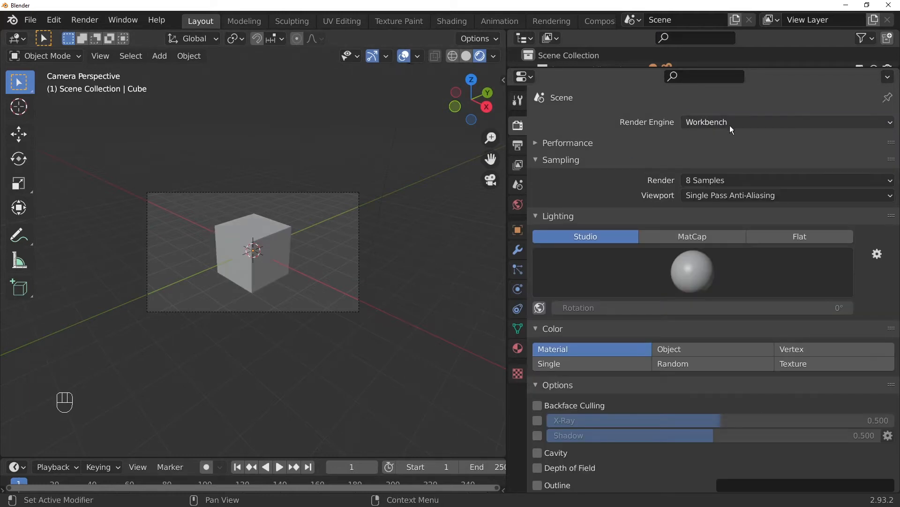
left_click(730, 125)
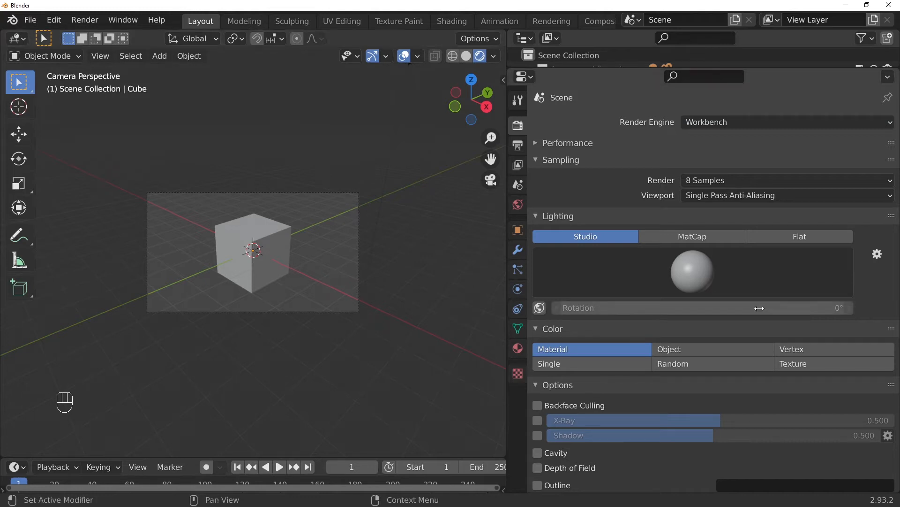
- Change the render engine to Cycles, render the current frame, and close the render window
left_click(778, 122)
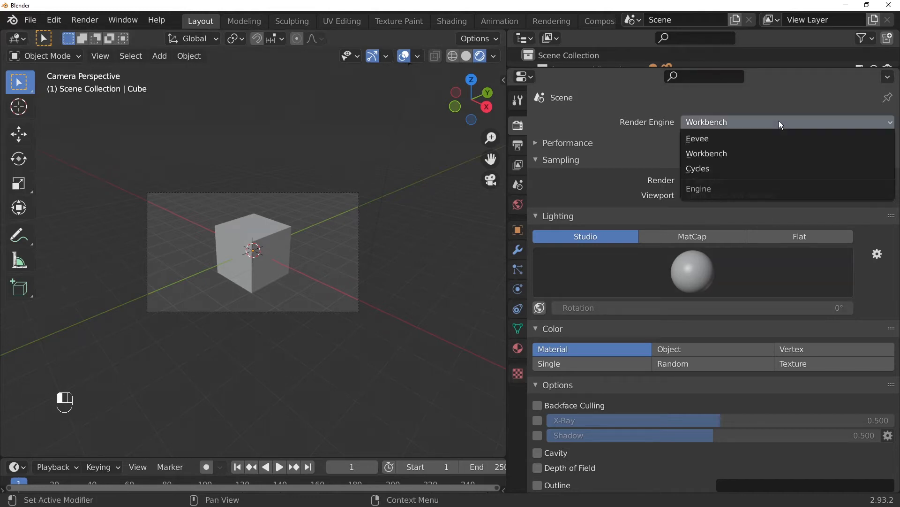
left_click(725, 169)
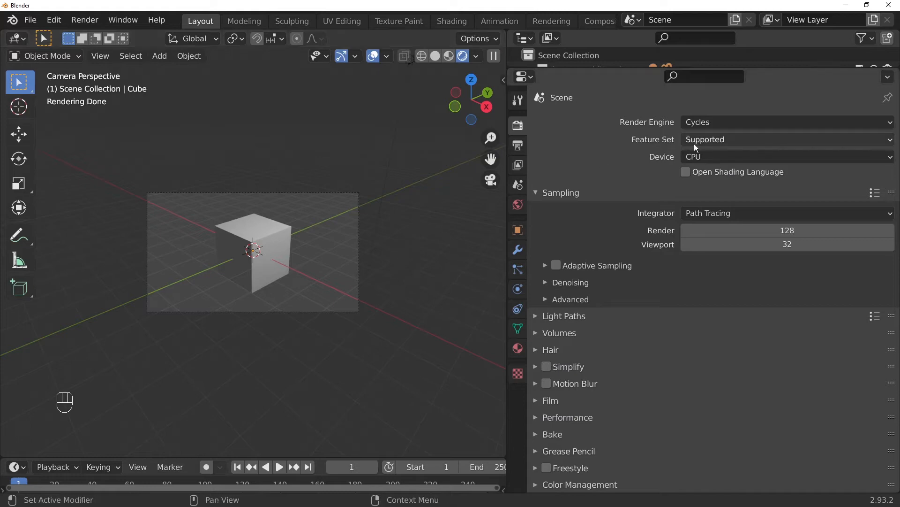
key("F12")
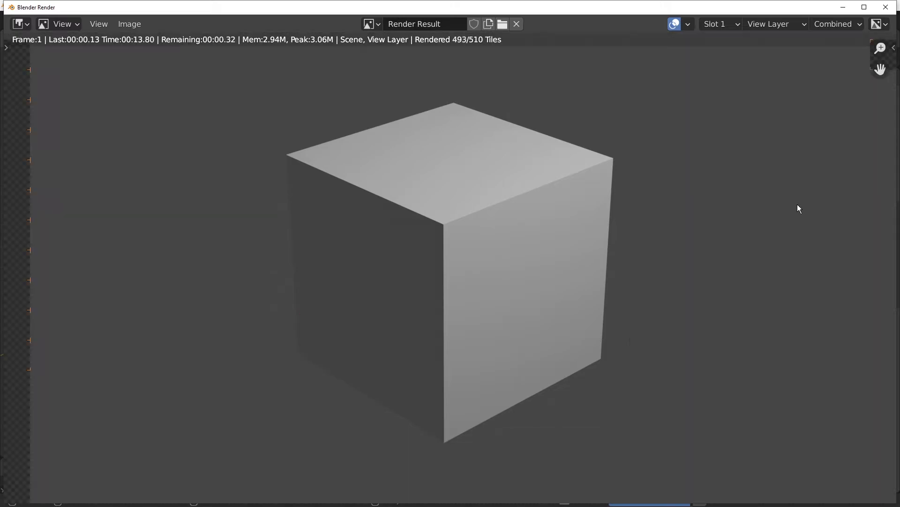
left_click(886, 7)
- Set the render engine to Eevee again and review the list of engines without choosing a different one
left_click(743, 123)
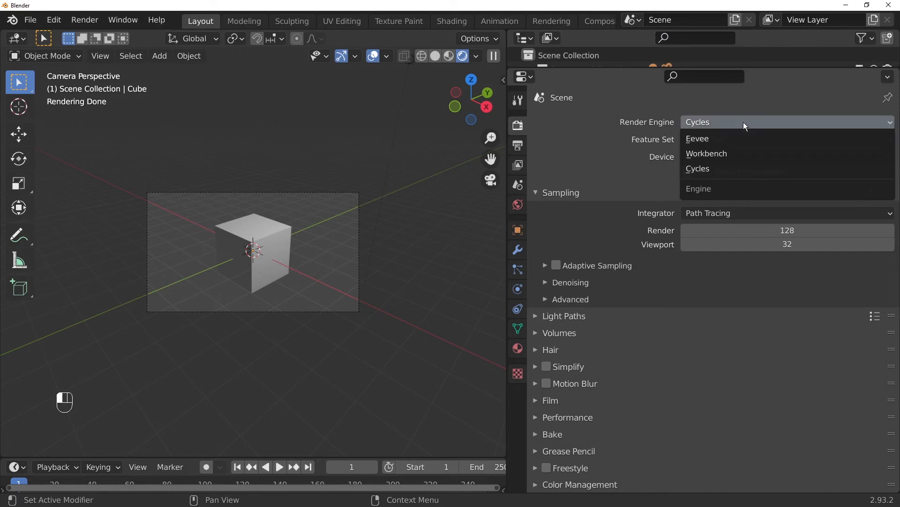
left_click(738, 138)
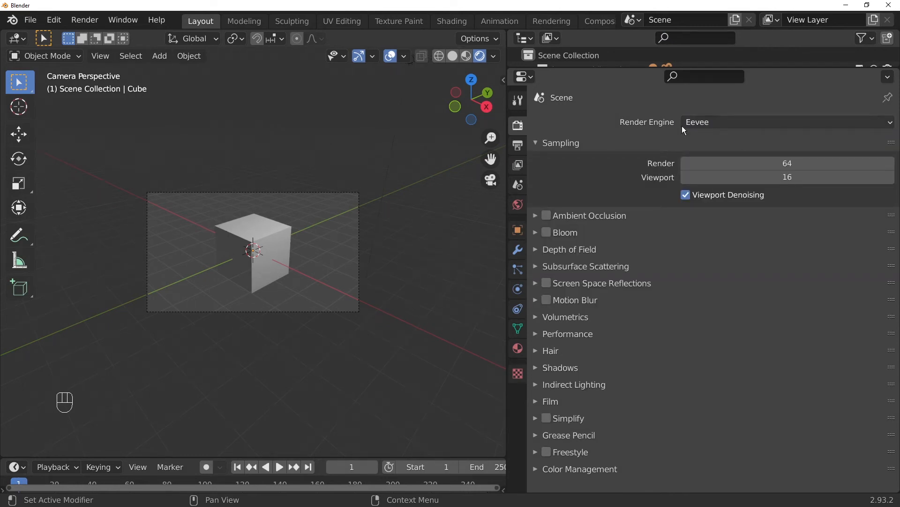
left_click(708, 121)
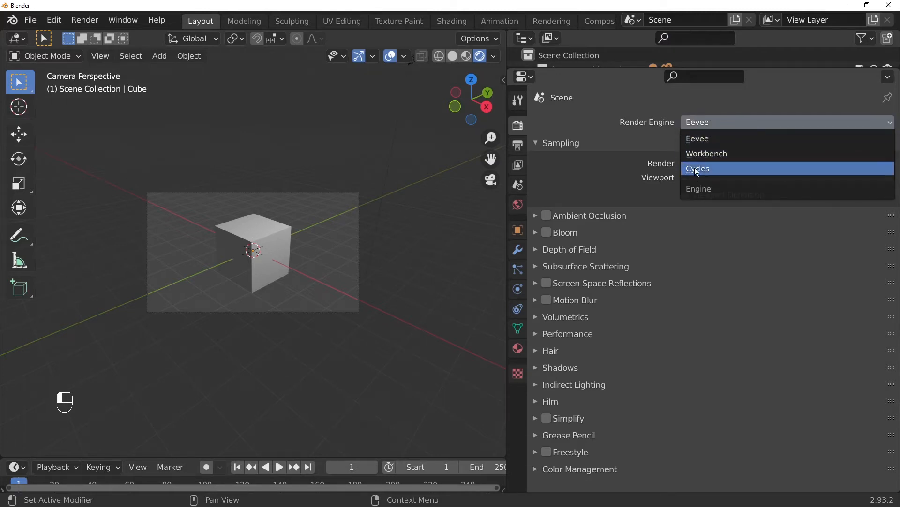
left_click(702, 117)
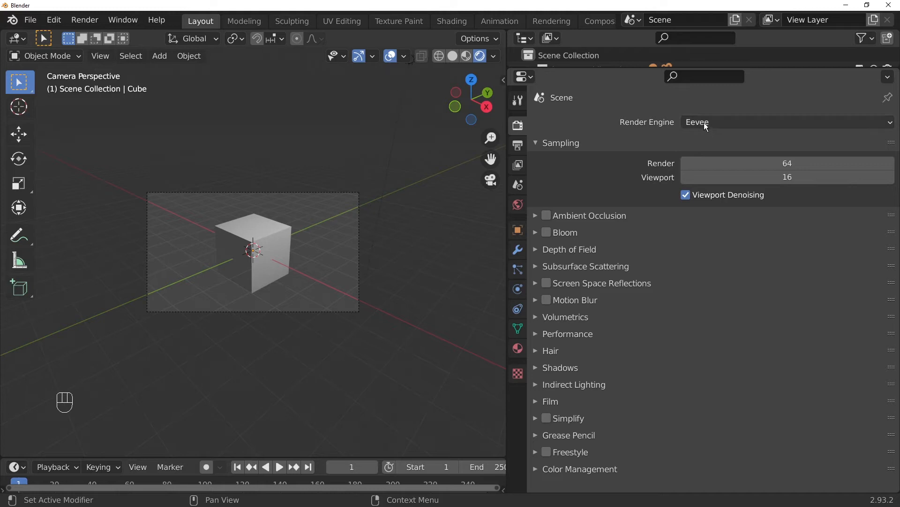
left_click(705, 124)
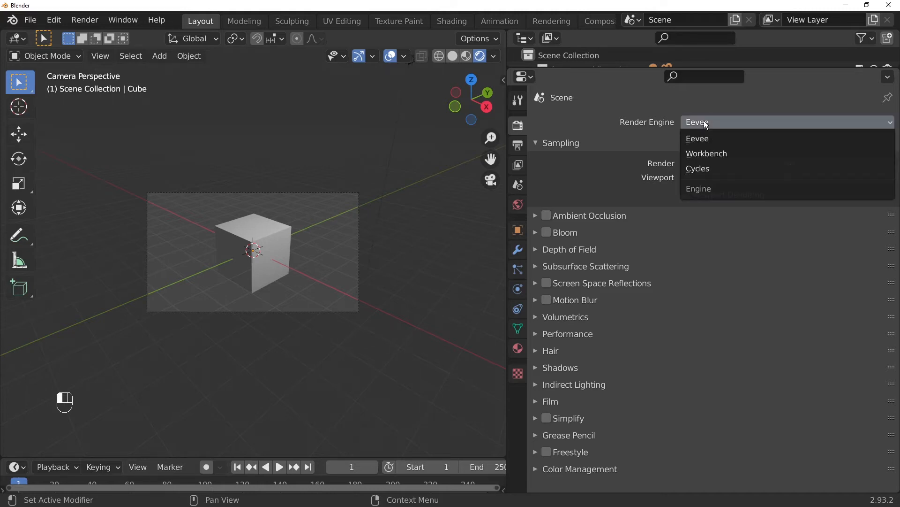
left_click(706, 124)
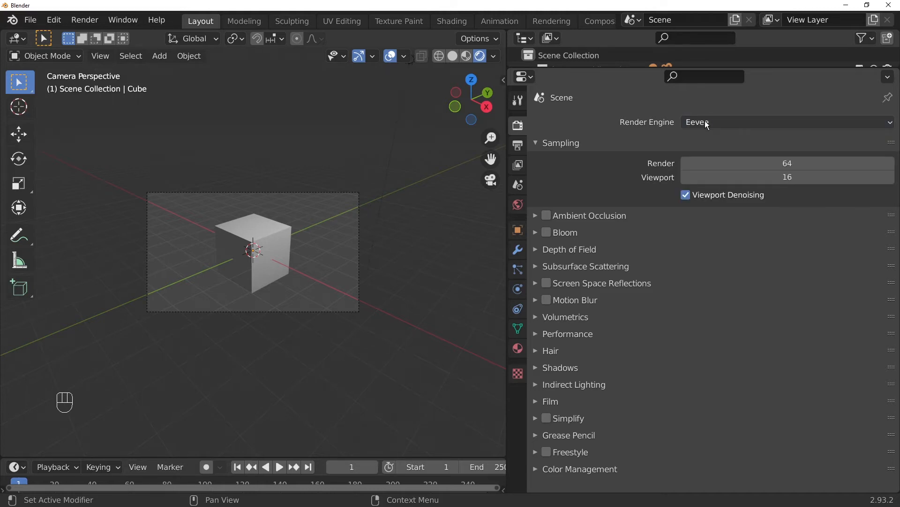
- Open the output properties, set the PNG image color mode to RGB, and view the available file formats
left_click(524, 147)
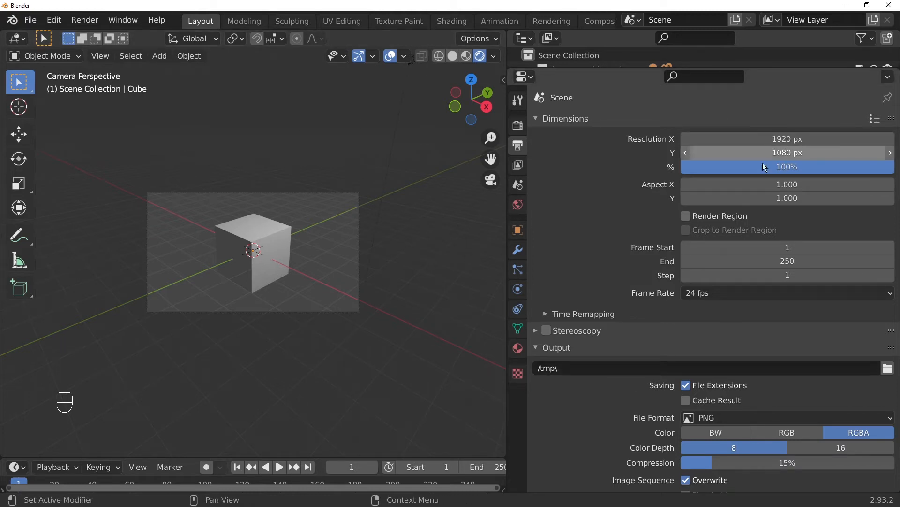
left_click(537, 347)
left_click(539, 347)
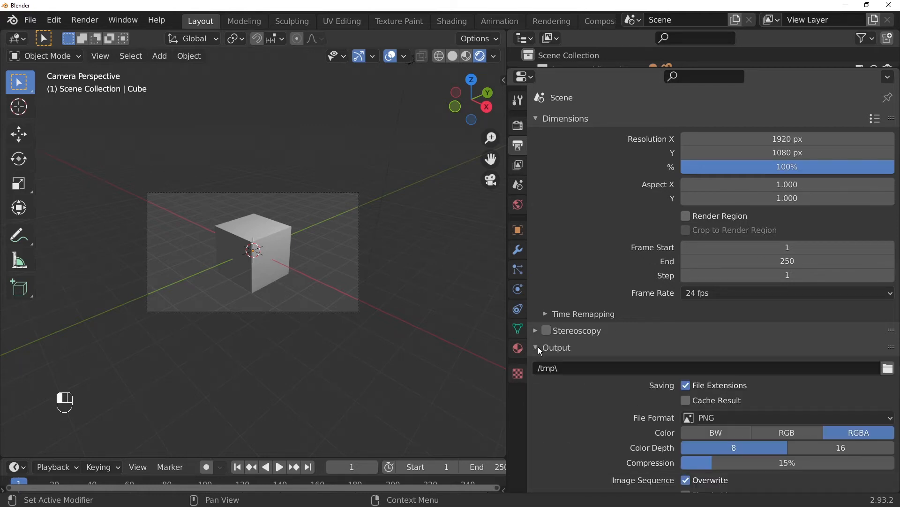
scroll(660, 471, "down", 2)
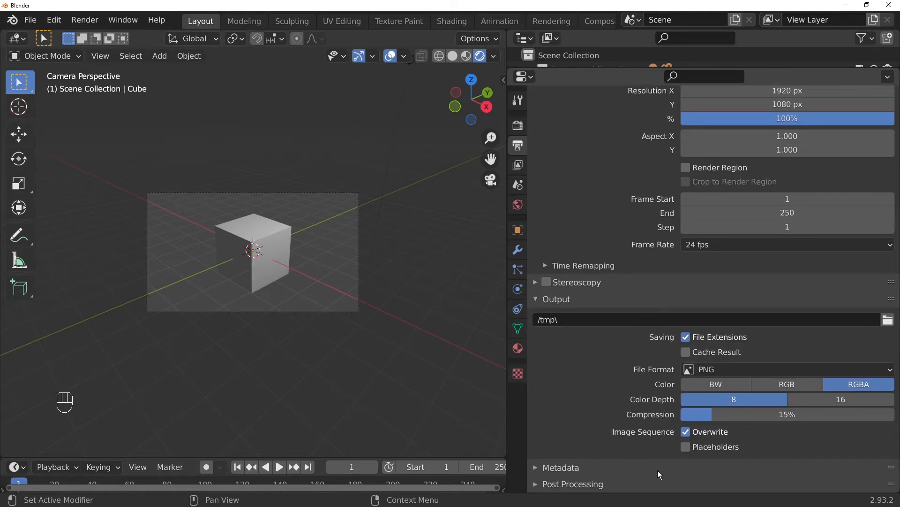
left_click(798, 382)
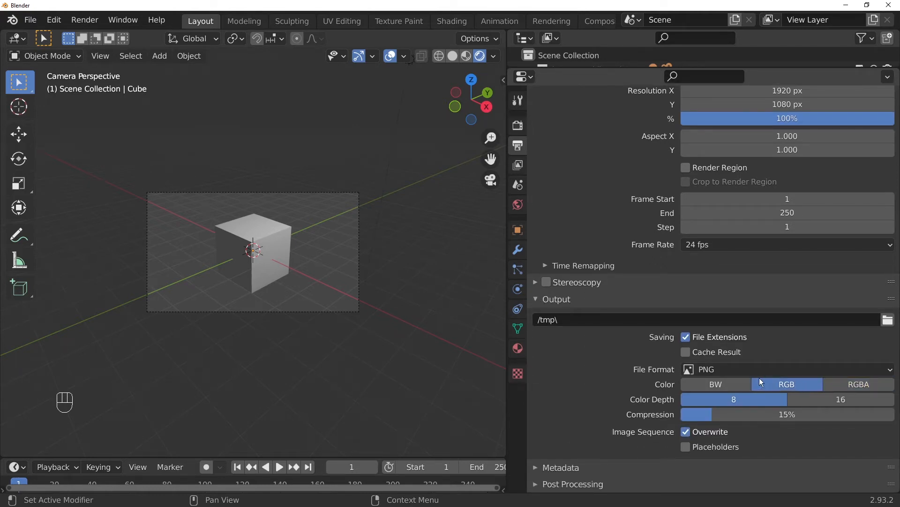
left_click(788, 372)
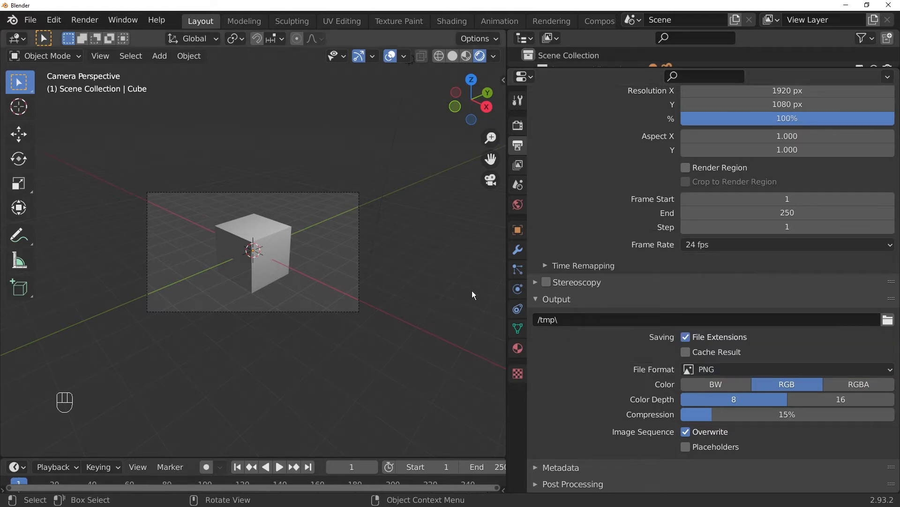
- Browse the C: and E: drives for an output folder, then cancel without choosing one
left_click(536, 299)
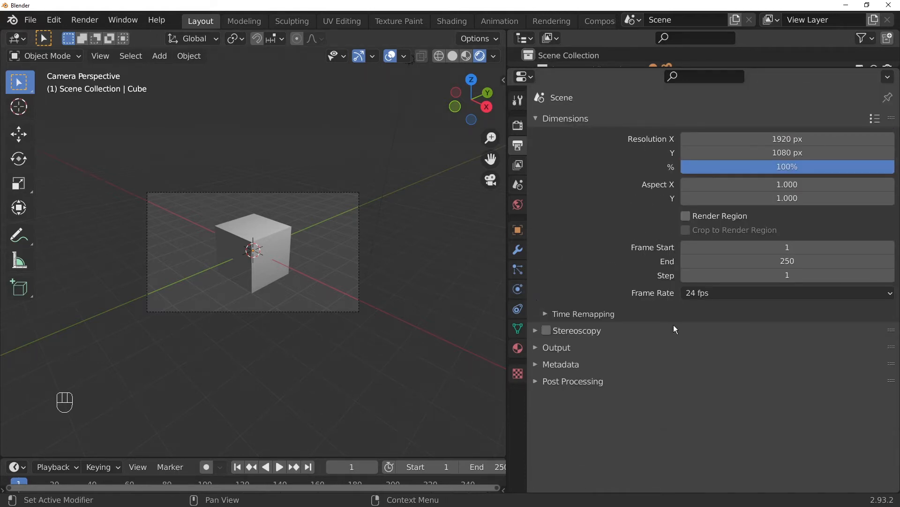
left_click(539, 346)
scroll(659, 350, "down", 2)
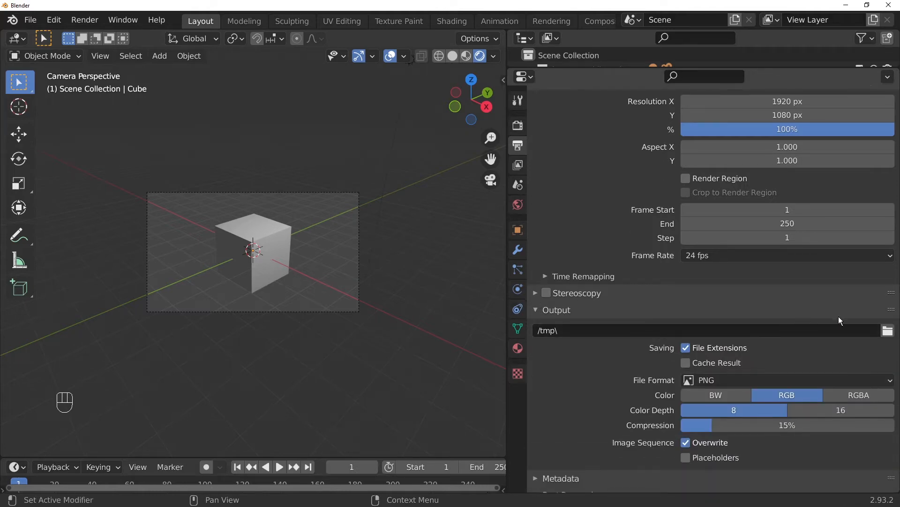
left_click(888, 331)
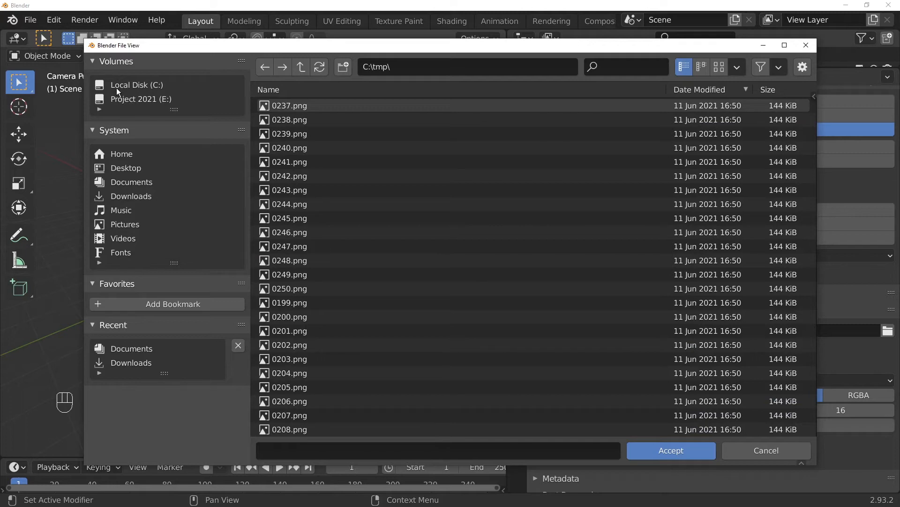
left_click(117, 88)
left_click(142, 100)
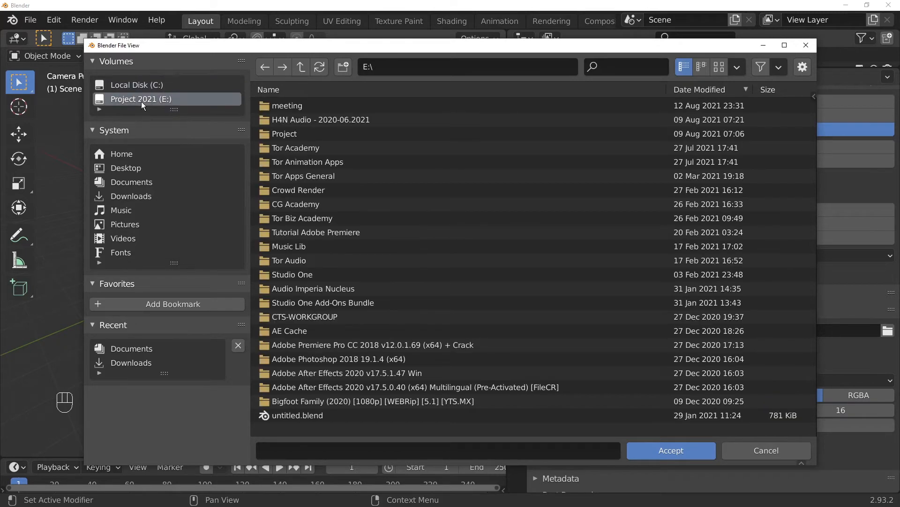
left_click(136, 88)
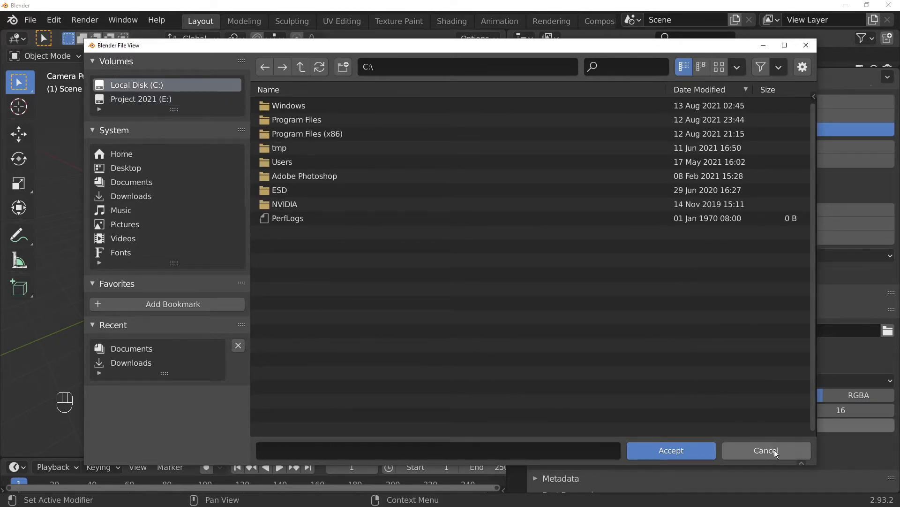
left_click(774, 451)
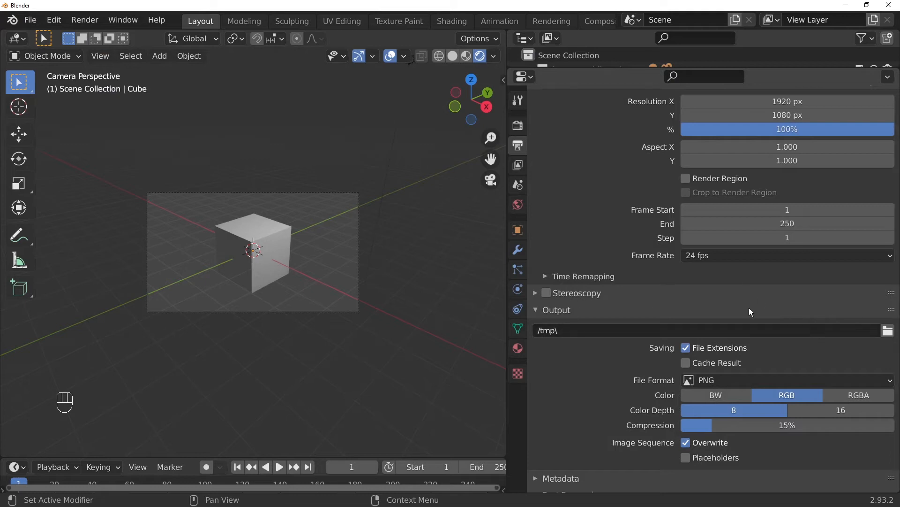
- Set the vertical render resolution to 2000 px
scroll(660, 174, "up", 2)
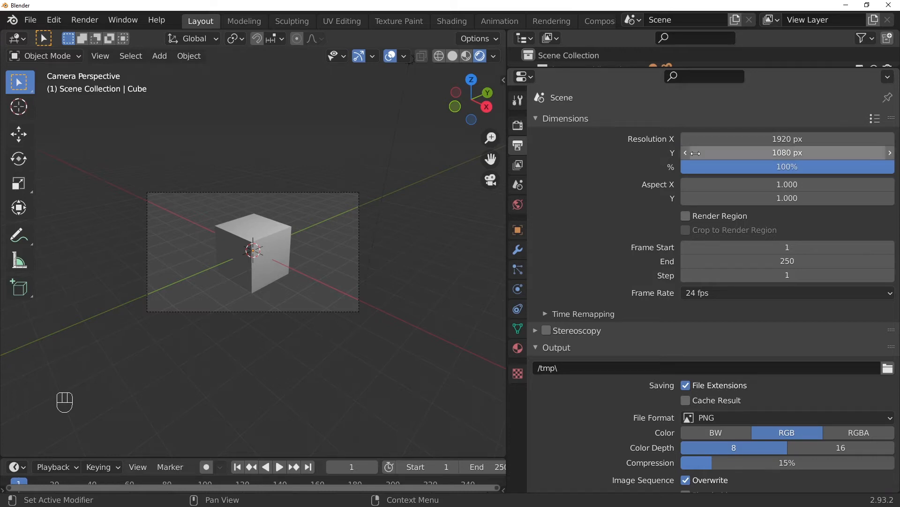
left_click(771, 151)
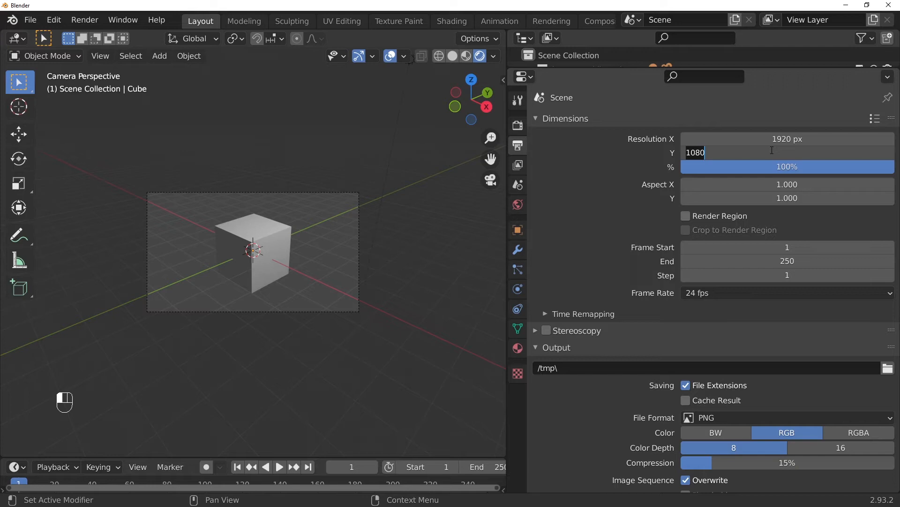
type("2000")
key("Return")
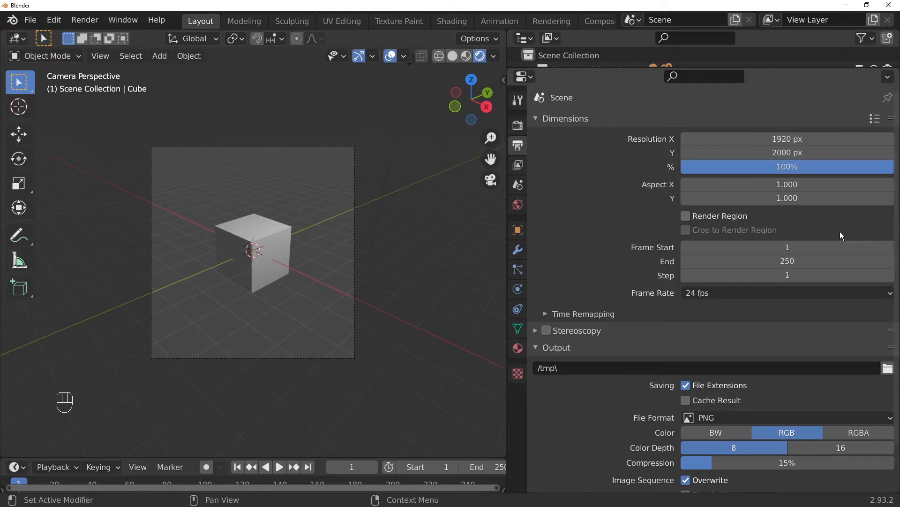
- Reduce the resolution percentage to 21%, render the current frame, and dismiss the render window
left_click_drag(861, 166, 787, 167)
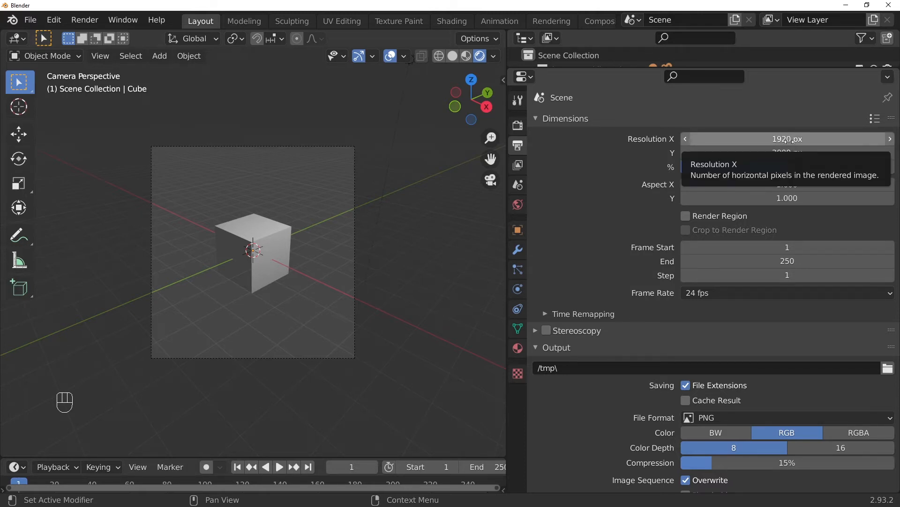
left_click_drag(795, 177, 893, 177)
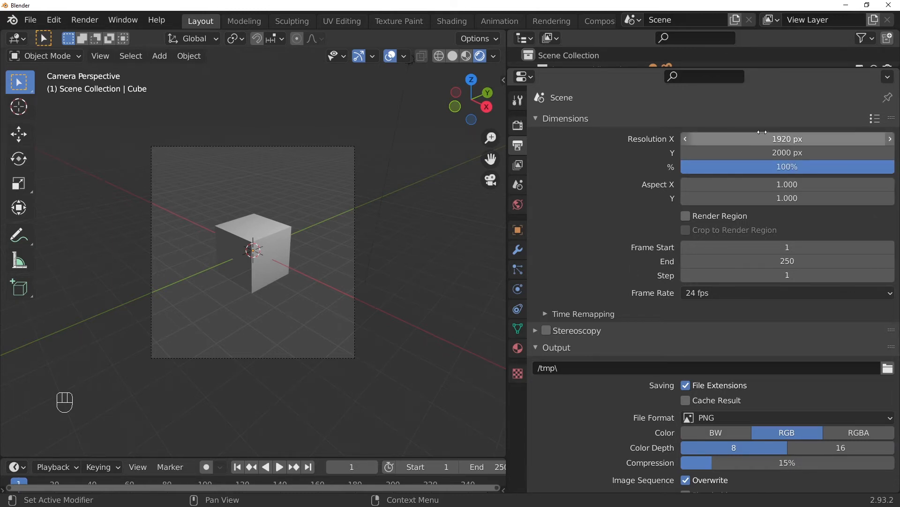
left_click_drag(797, 167, 744, 167)
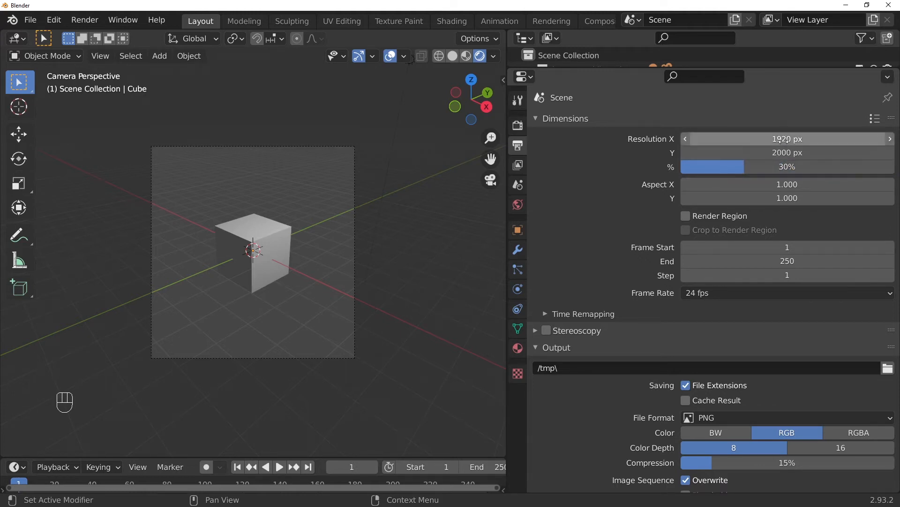
left_click_drag(766, 167, 723, 167)
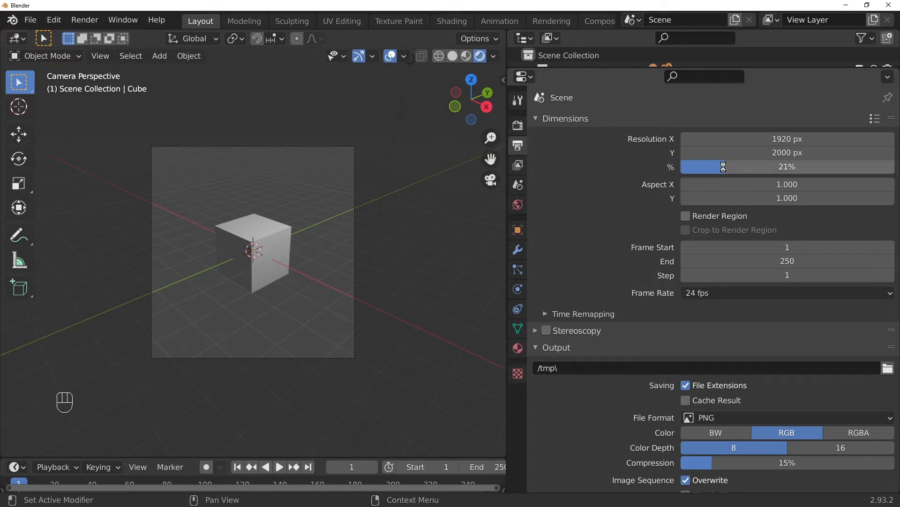
key("F12")
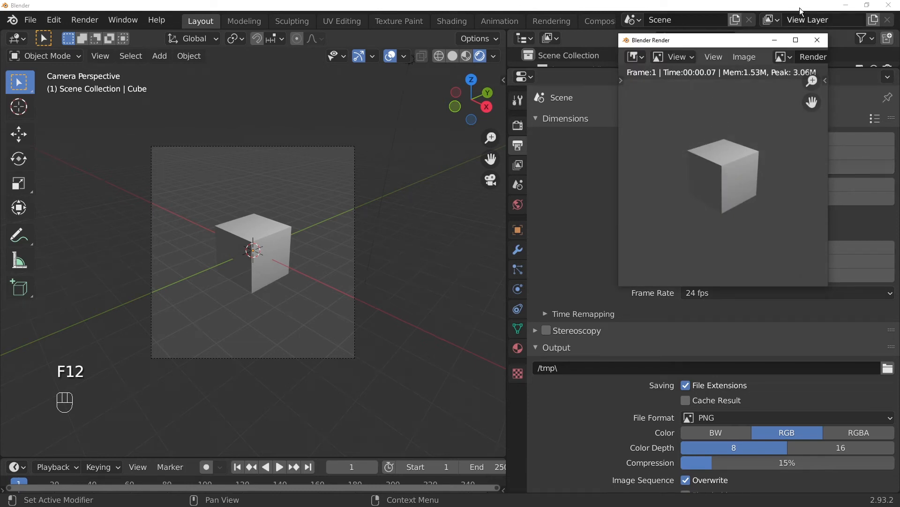
left_click(775, 40)
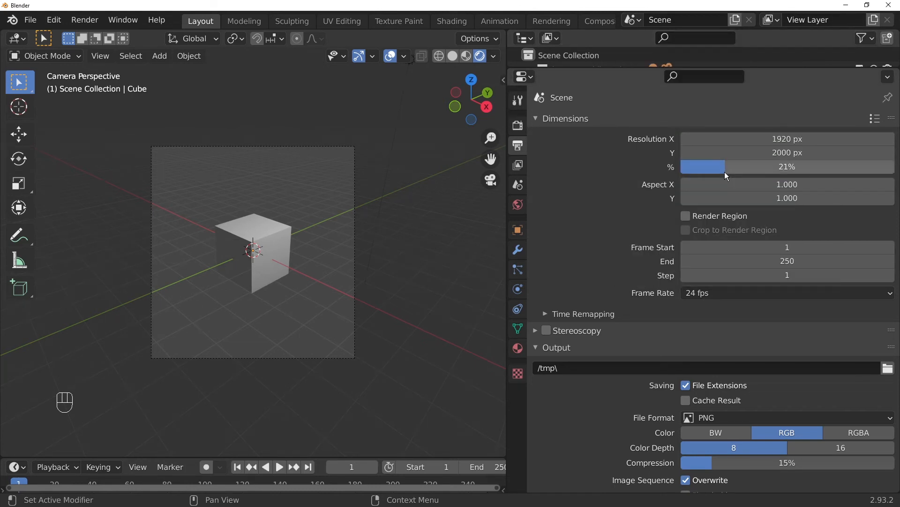
- Raise the resolution percentage to an intermediate value, render the frame, widen the render window to inspect it, and close it
left_click_drag(726, 167, 809, 161)
key("F12")
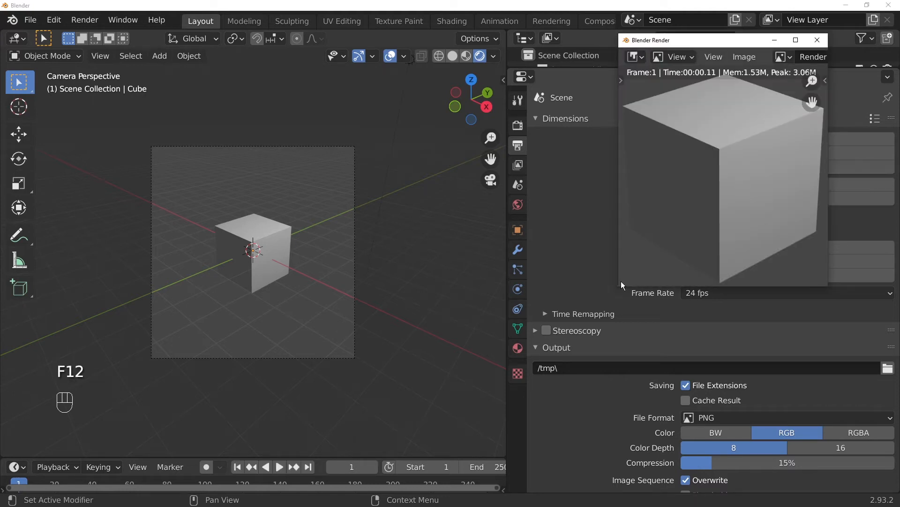
left_click_drag(619, 291, 362, 294)
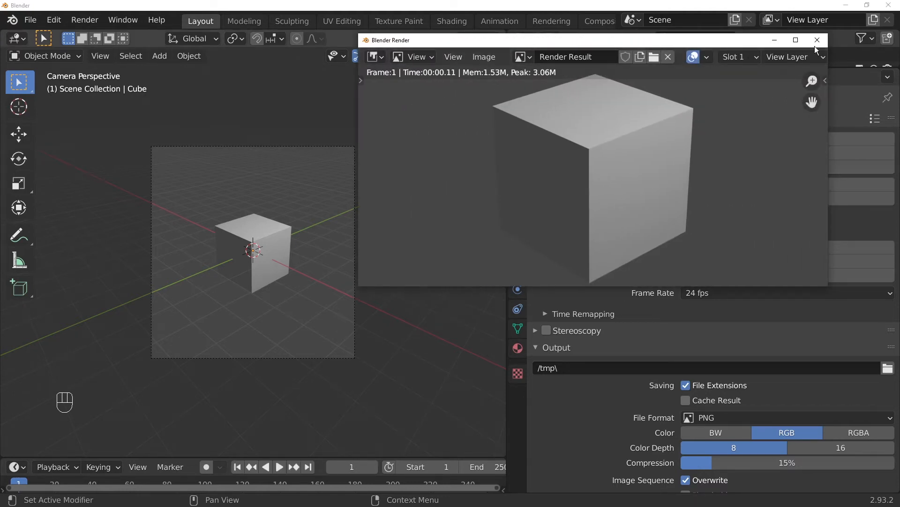
left_click(818, 39)
- Set the resolution percentage to 100%, render the frame at full size, and close the render window
left_click_drag(797, 167, 896, 169)
key("F12")
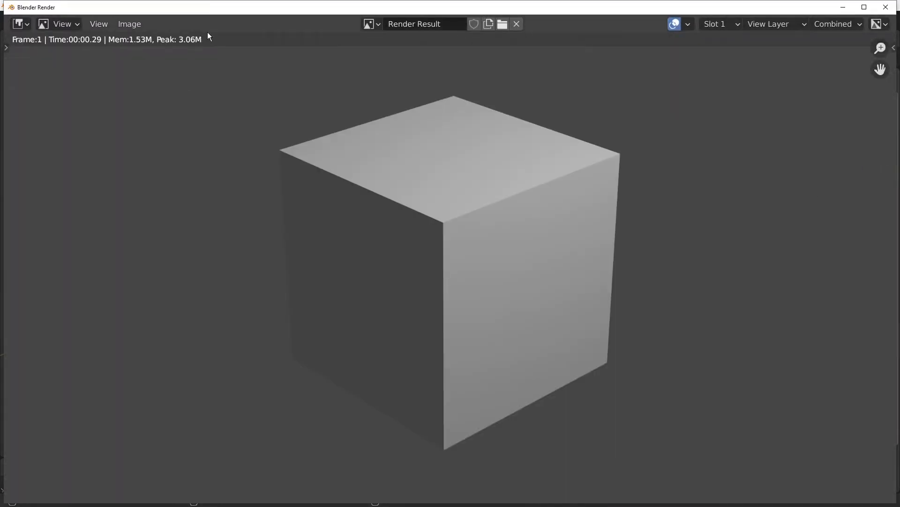
left_click(886, 7)
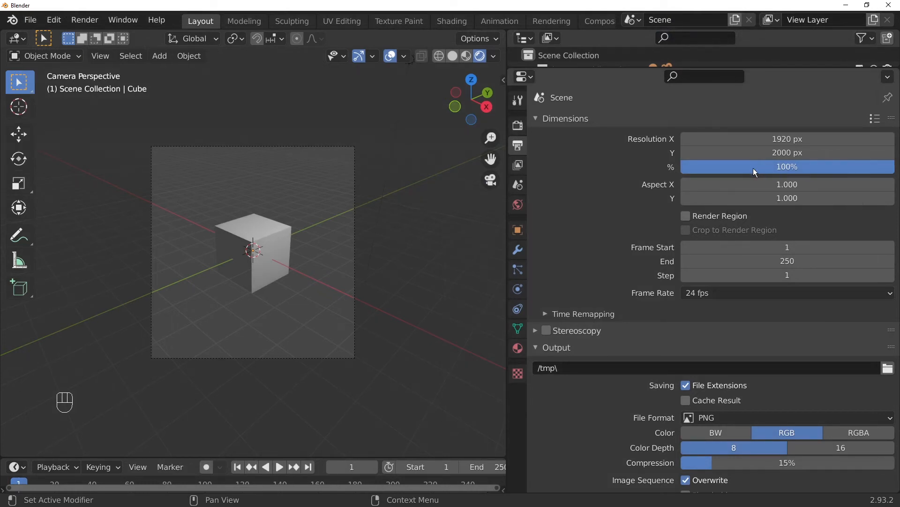
left_click_drag(749, 172, 897, 172)
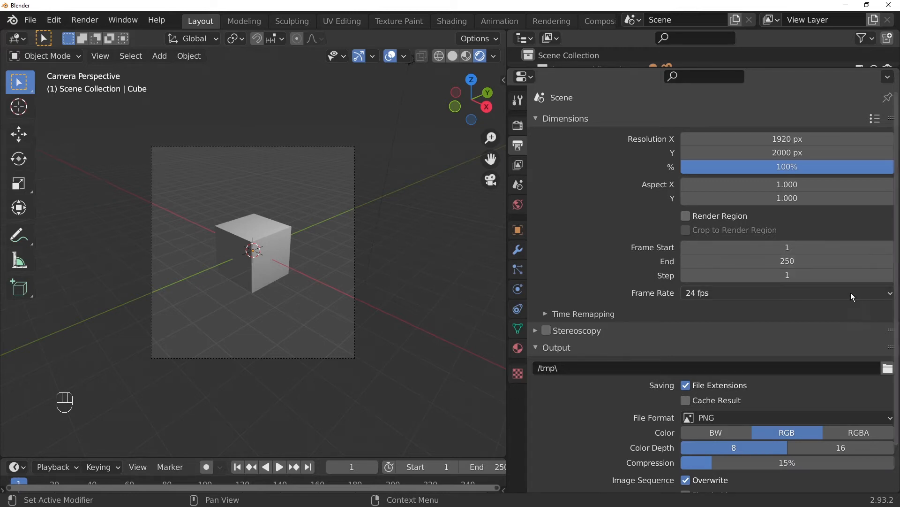
- Review the frame rate options without changing them, then revisit the render and output properties
left_click(773, 293)
left_click(772, 292)
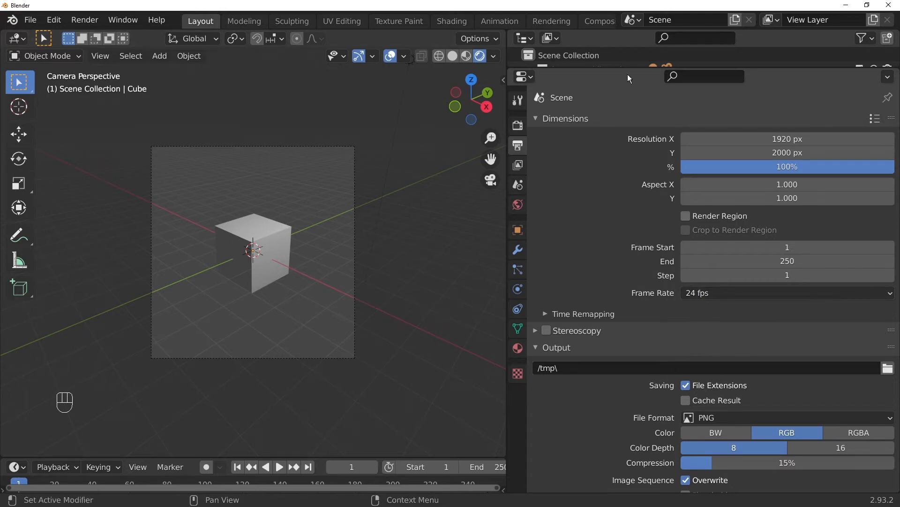
left_click(518, 127)
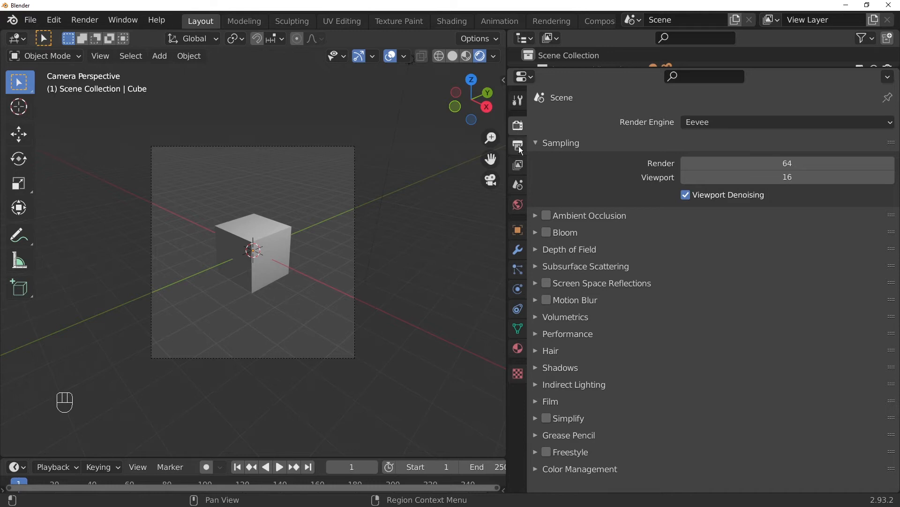
left_click(519, 145)
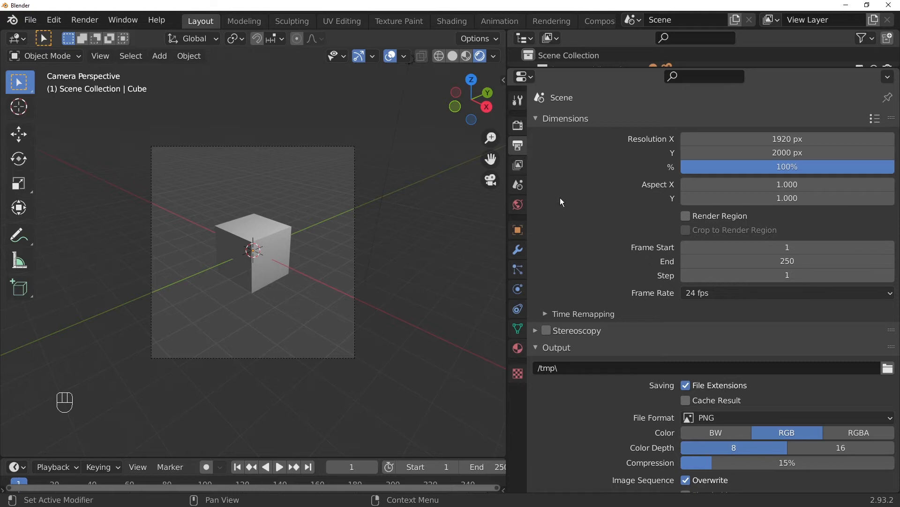
- Open the world properties and brighten the background color to a light gray with a value of about 0.5
left_click(521, 208)
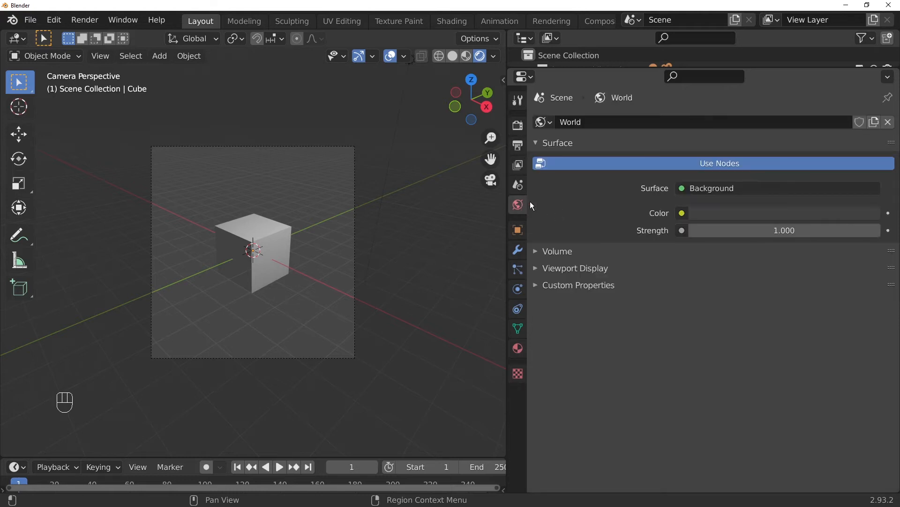
left_click(753, 217)
mouse_move(876, 271)
left_mouse_down()
mouse_move(871, 237)
mouse_move(870, 271)
mouse_move(870, 259)
left_mouse_up()
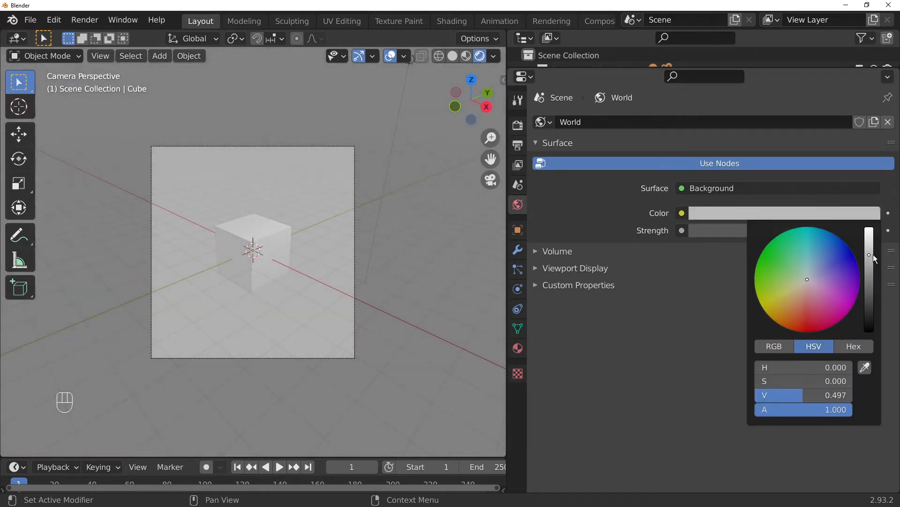
- Assign an Environment Texture to the world color and load studio_country_hall_4k.exr from the Downloads folder as its image
left_click(683, 213)
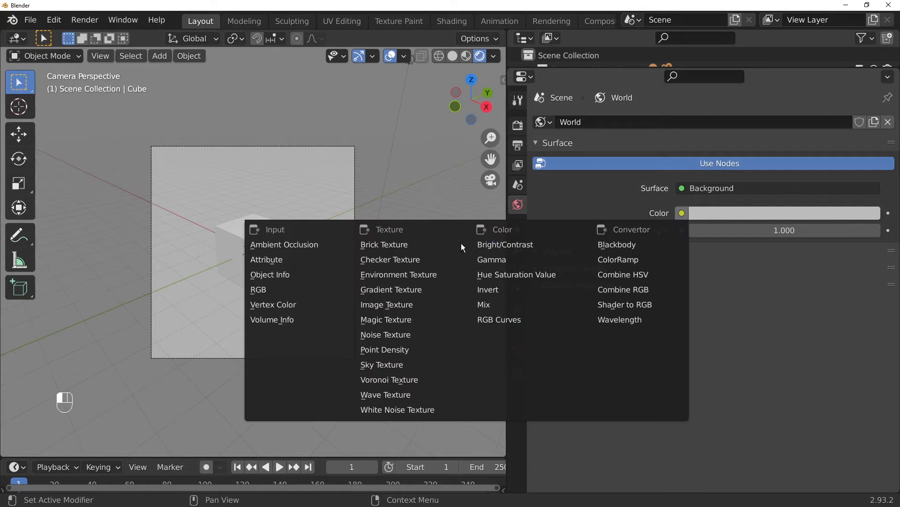
left_click(401, 274)
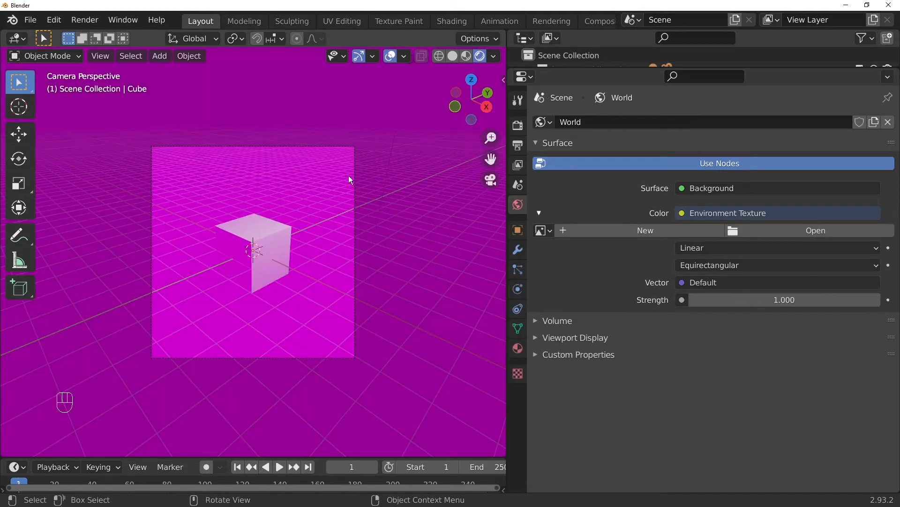
left_click(766, 229)
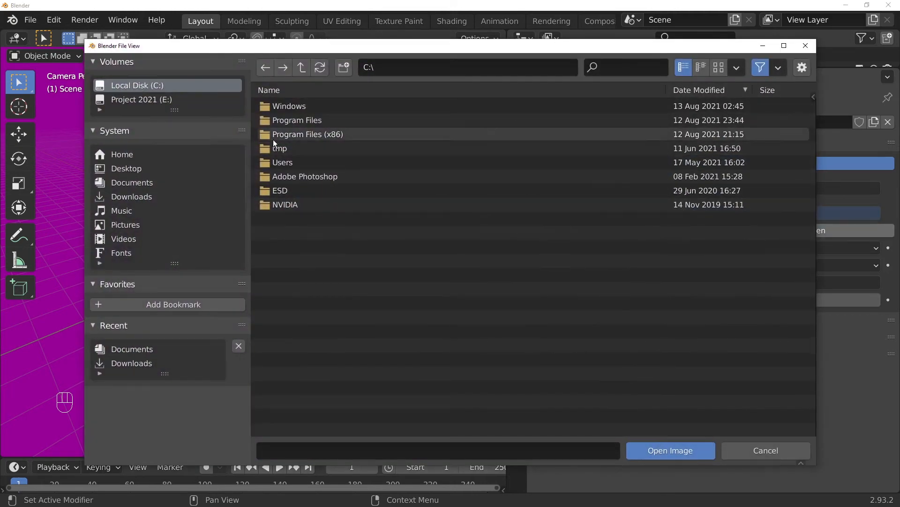
left_click(138, 196)
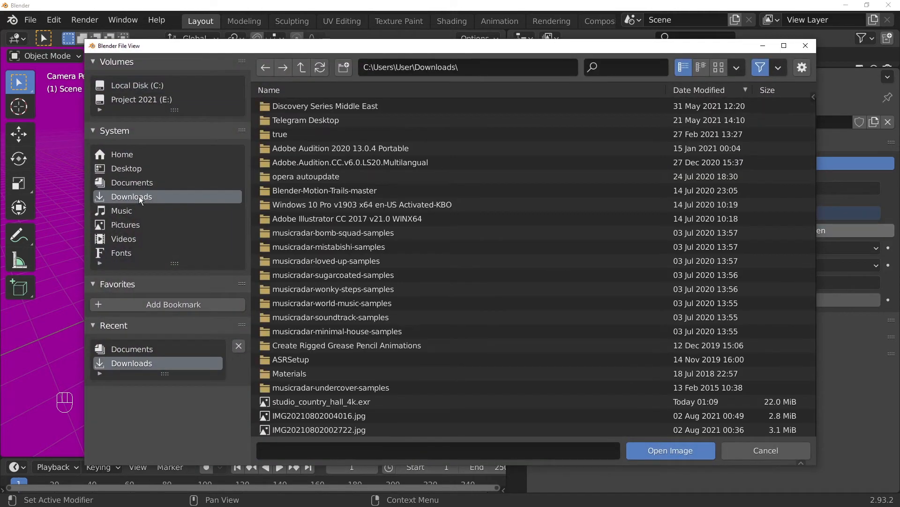
scroll(433, 293, "down", 3)
left_click(390, 363)
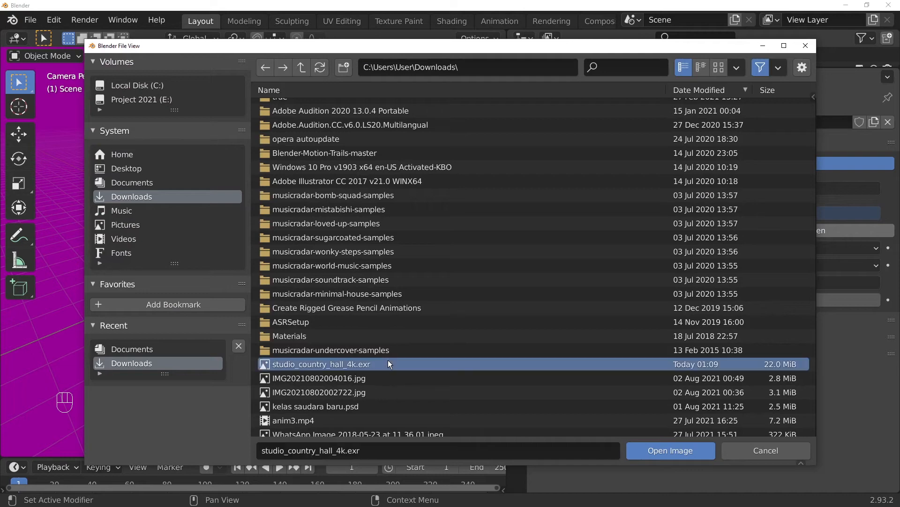
left_click(672, 451)
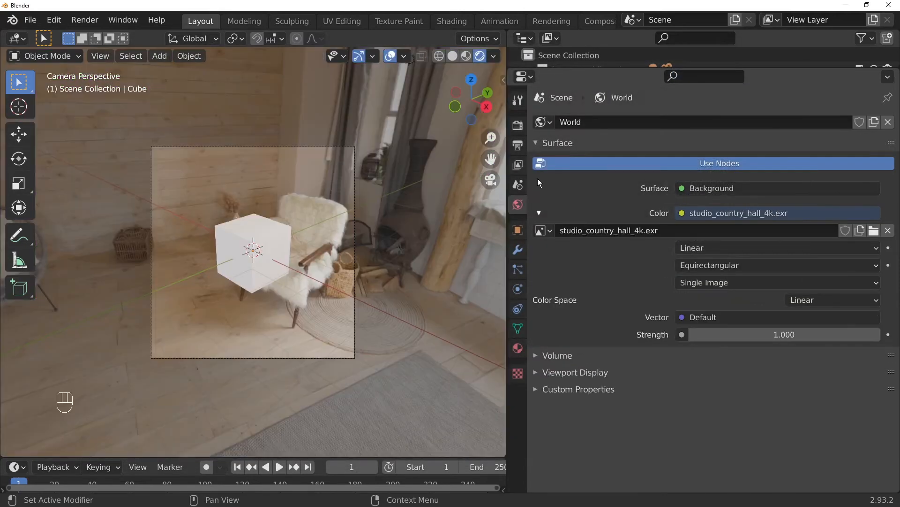
middle_click_drag(419, 277, 443, 223)
middle_click_drag(333, 269, 132, 266)
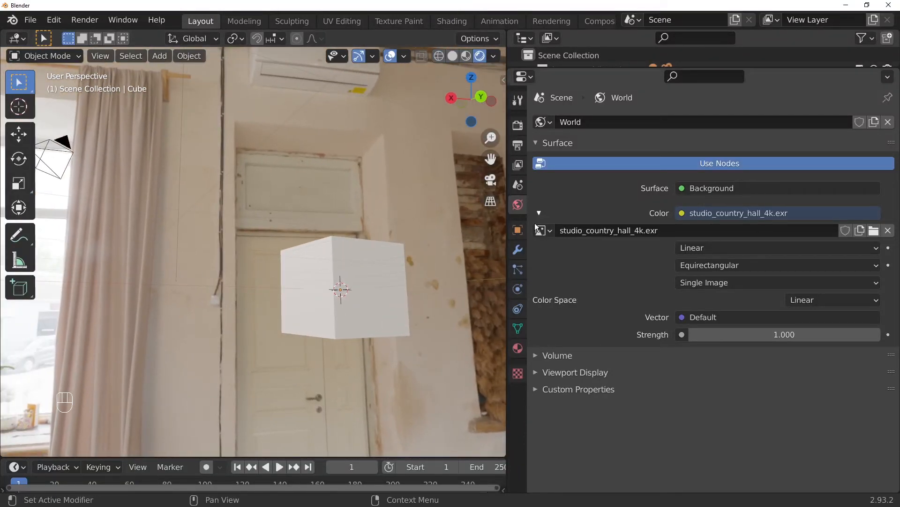
middle_click_drag(404, 232, 219, 267)
middle_click_drag(271, 243, 378, 301)
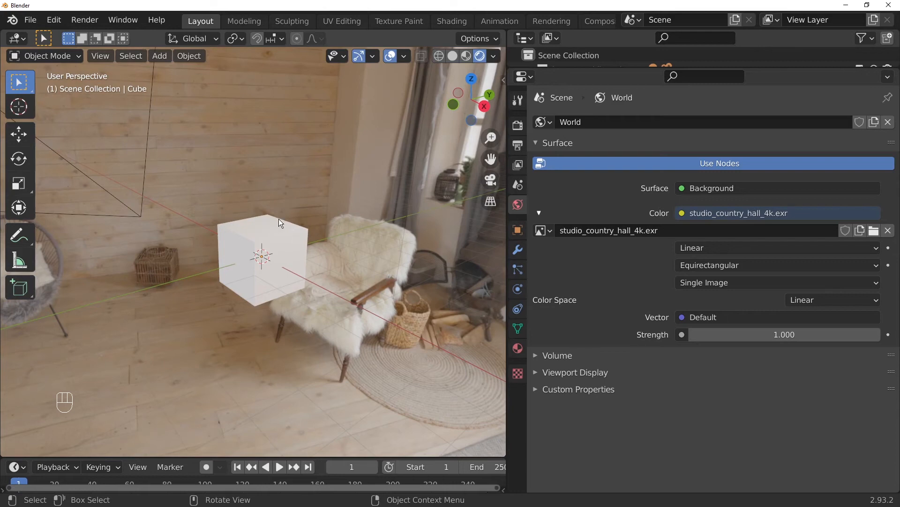
middle_click_drag(279, 218, 360, 206)
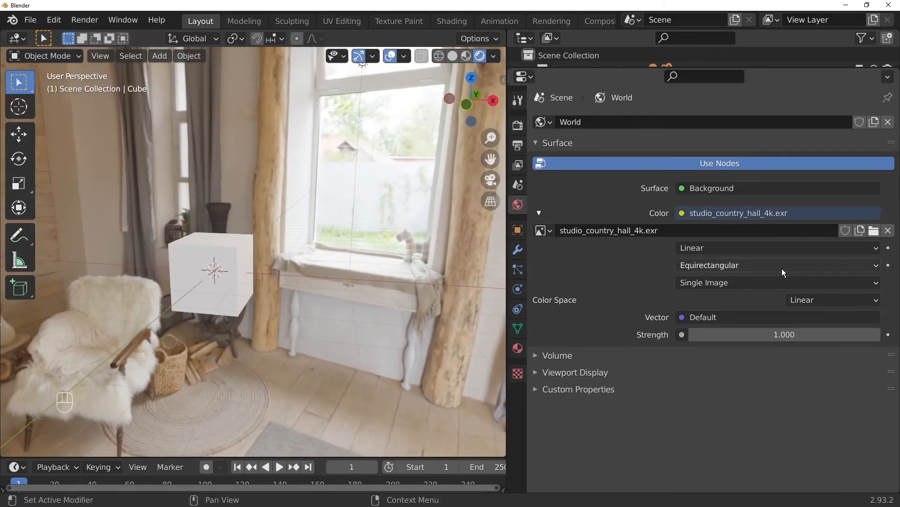
- Unlink the environment image and replace the world color's texture with a Sky Texture of type Preetham
left_click(889, 231)
left_click(693, 214)
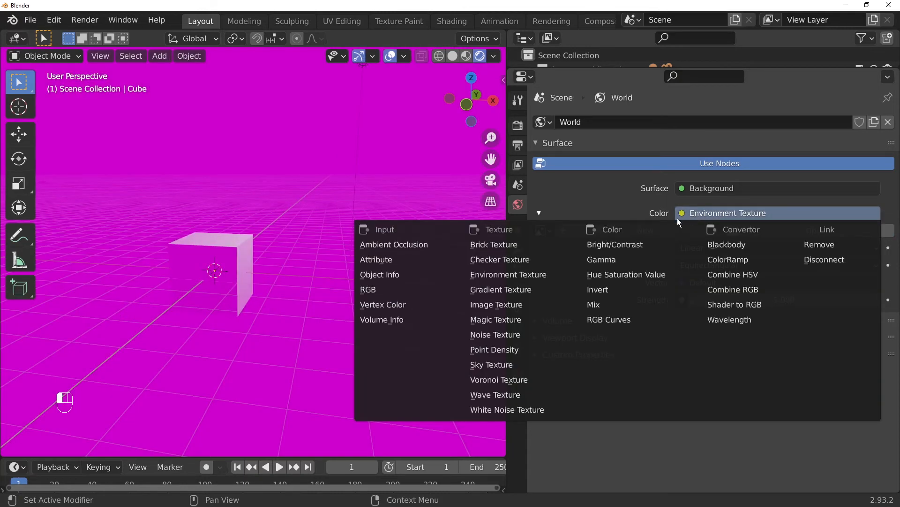
left_click(506, 365)
middle_click_drag(286, 216, 381, 186)
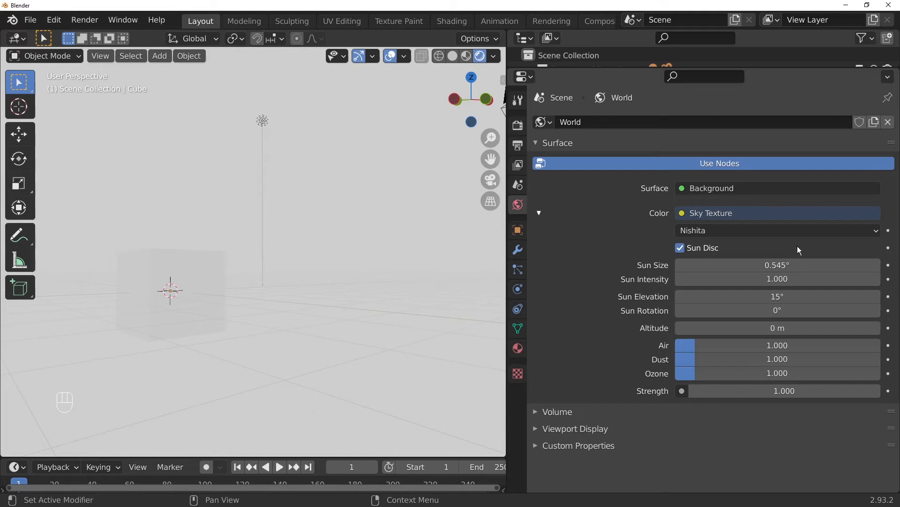
left_click(798, 230)
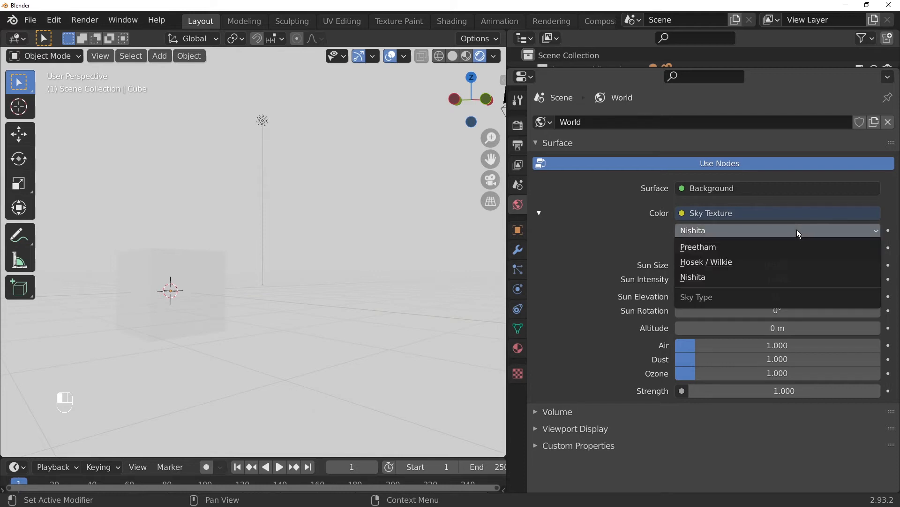
left_click(770, 247)
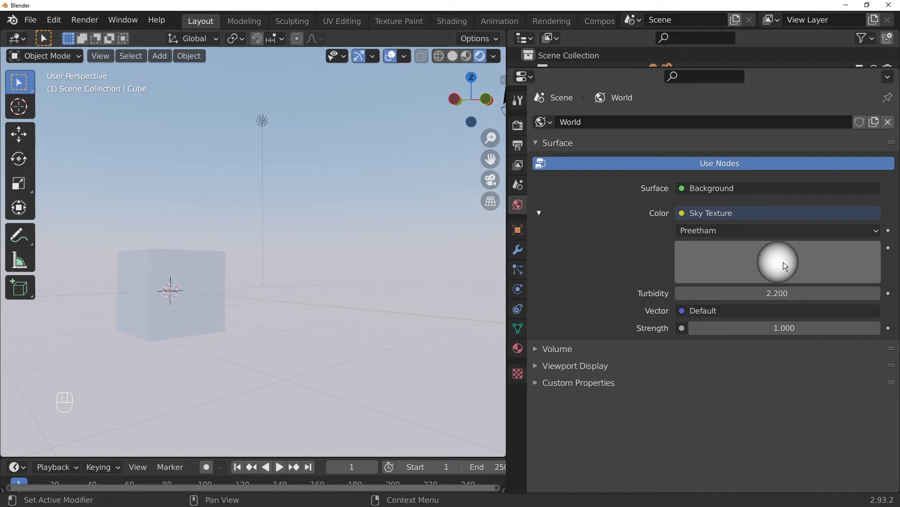
- Adjust the Preetham sky's sun direction, keeping turbidity at 2.2, and set the background strength to 0.5
mouse_move(783, 261)
left_mouse_down()
mouse_move(742, 227)
mouse_move(832, 347)
mouse_move(840, 381)
left_mouse_up()
left_click_drag(777, 293, 835, 293)
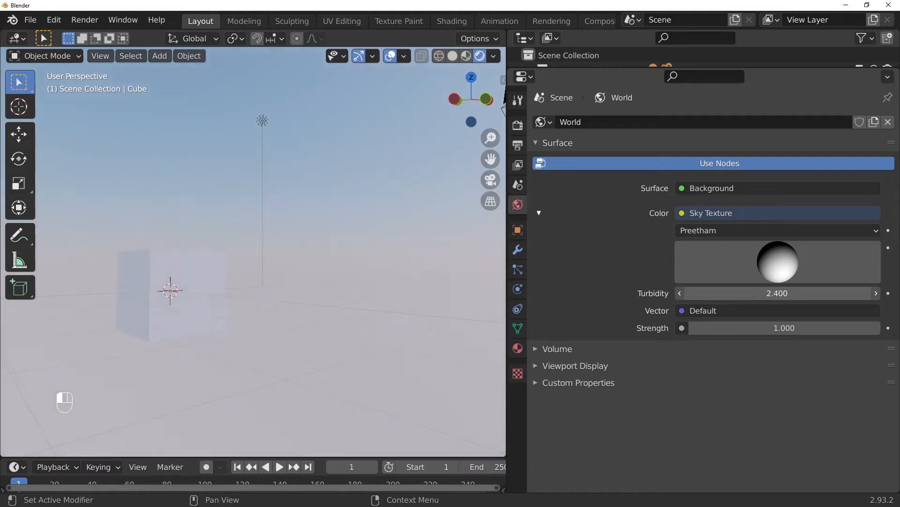
mouse_move(830, 293)
left_mouse_down()
mouse_move(812, 293)
mouse_move(821, 293)
left_mouse_up()
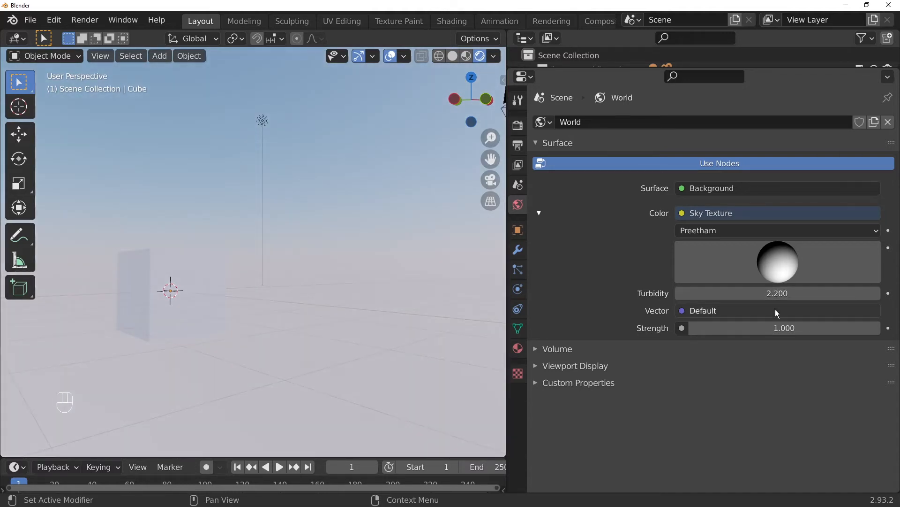
left_click_drag(778, 328, 755, 328)
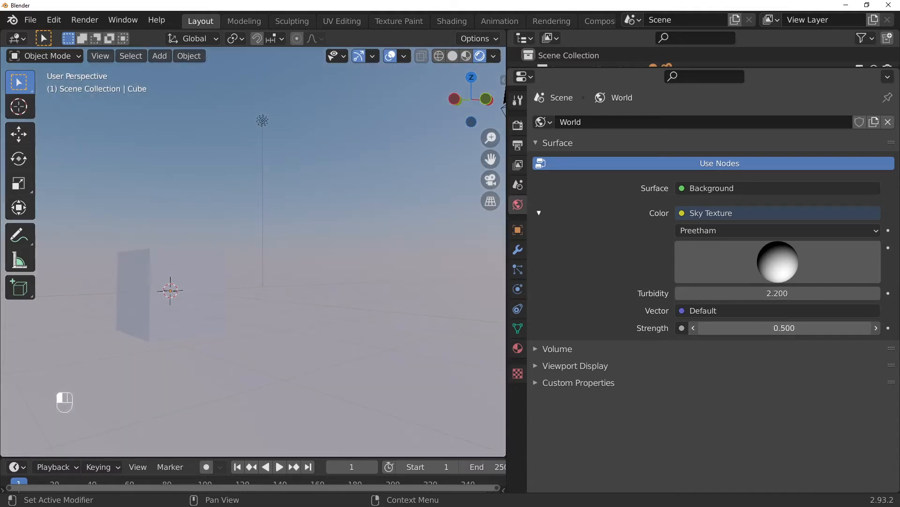
scroll(184, 282, "down", 2)
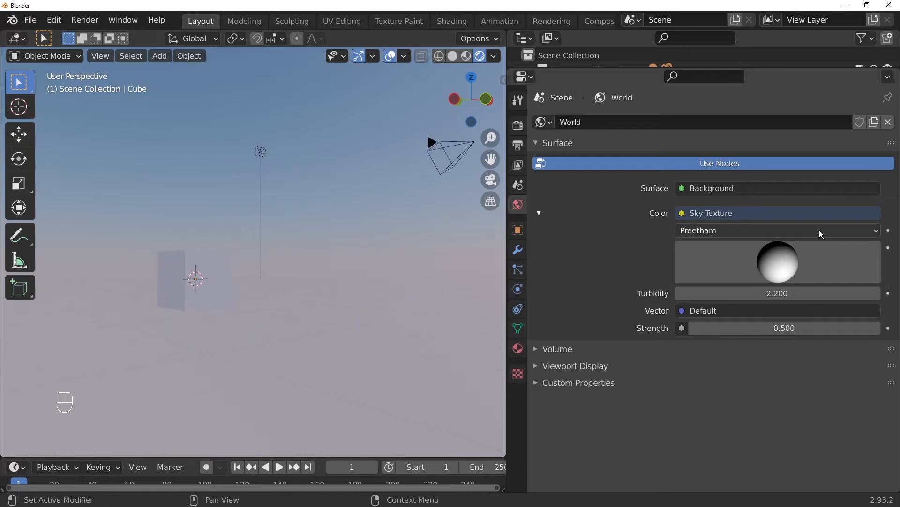
left_click(795, 259)
left_click_drag(768, 252, 733, 258)
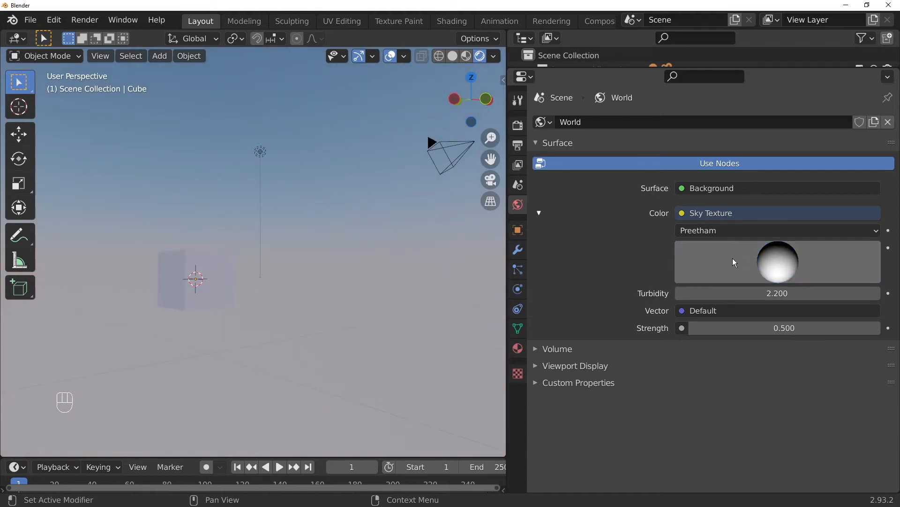
- Try the Hosek / Wilkie sky type with a different sun direction, and return to Preetham with its sun direction readjusted
left_click(731, 232)
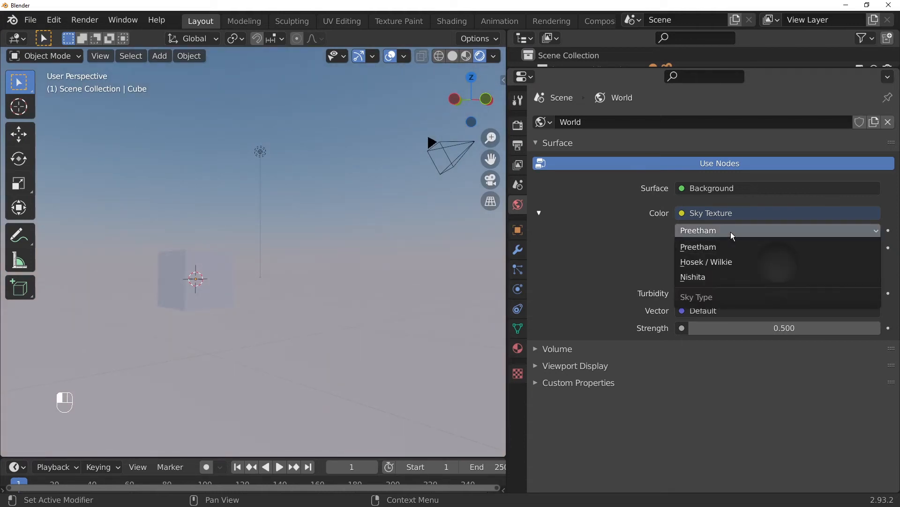
left_click(720, 263)
left_click_drag(776, 261, 800, 258)
left_click(762, 213)
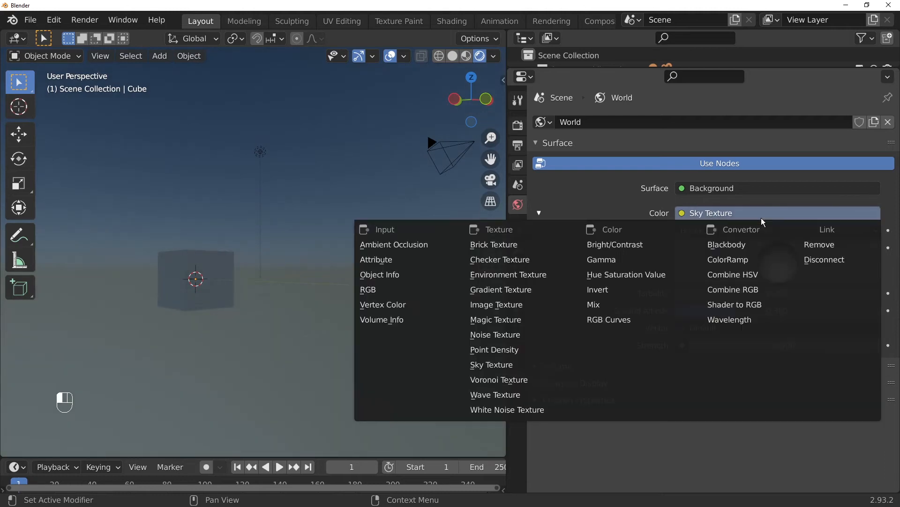
left_click(761, 215)
left_click(756, 230)
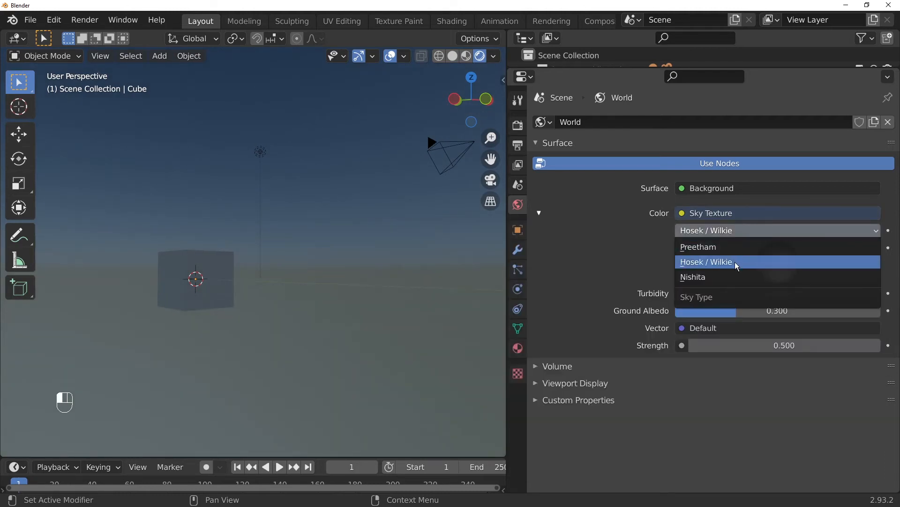
left_click(731, 248)
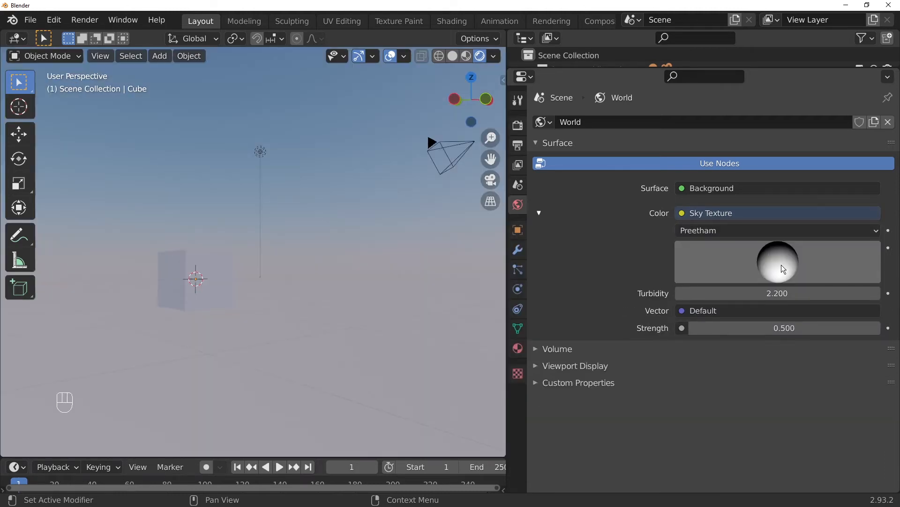
mouse_move(781, 264)
left_mouse_down()
mouse_move(828, 261)
mouse_move(856, 276)
mouse_move(771, 351)
mouse_move(778, 336)
mouse_move(786, 359)
mouse_move(793, 342)
mouse_move(792, 359)
mouse_move(796, 351)
mouse_move(797, 315)
left_mouse_up()
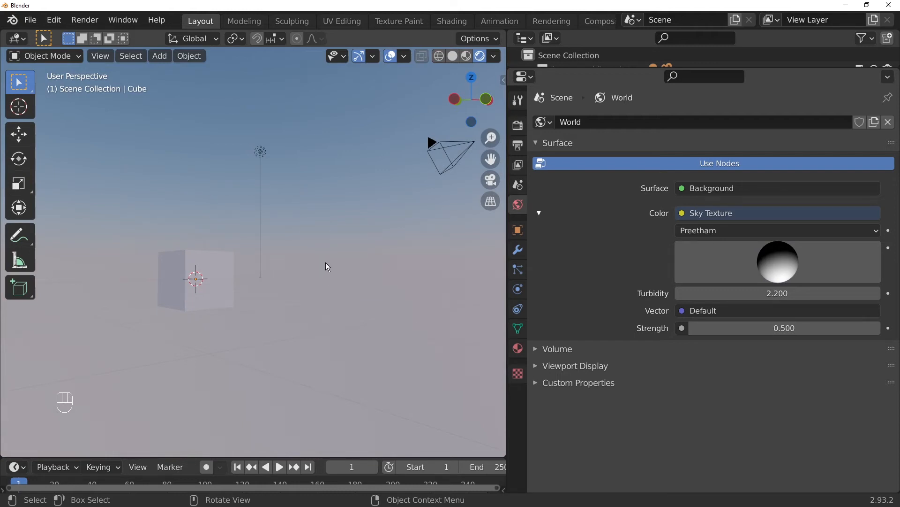
- Select the cube and set its material's base color to a fully saturated red
left_click(520, 349)
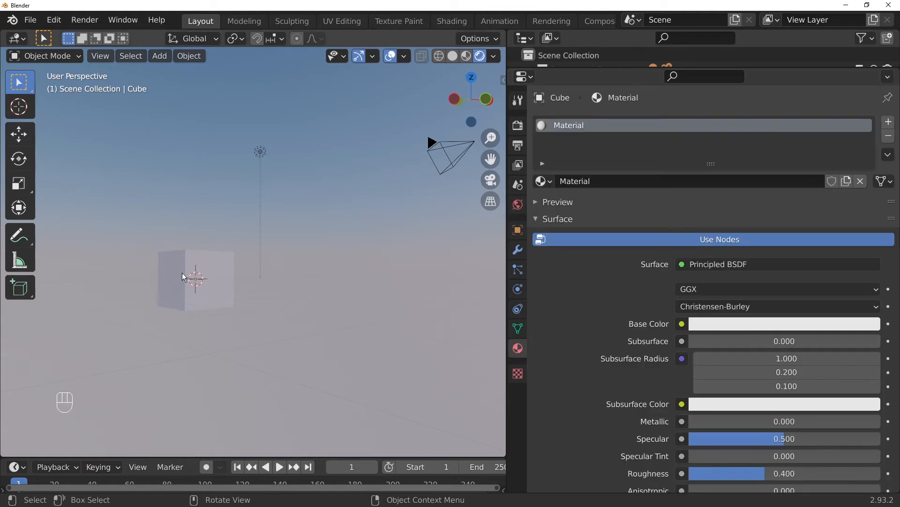
left_click(193, 254)
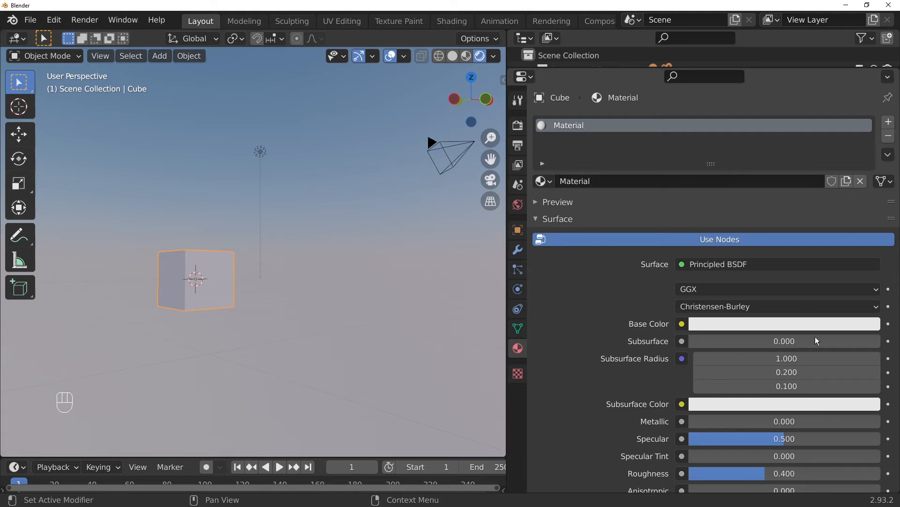
left_click(763, 323)
left_click(802, 202)
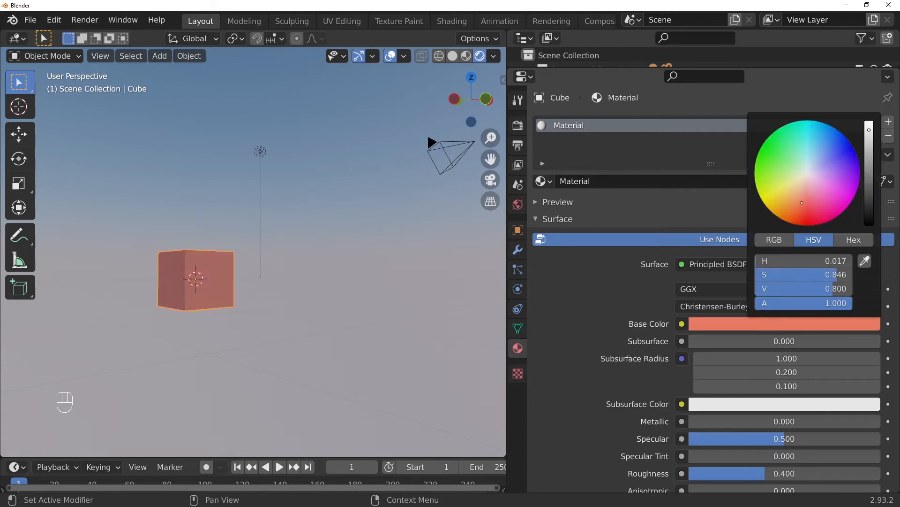
left_click_drag(802, 202, 807, 225)
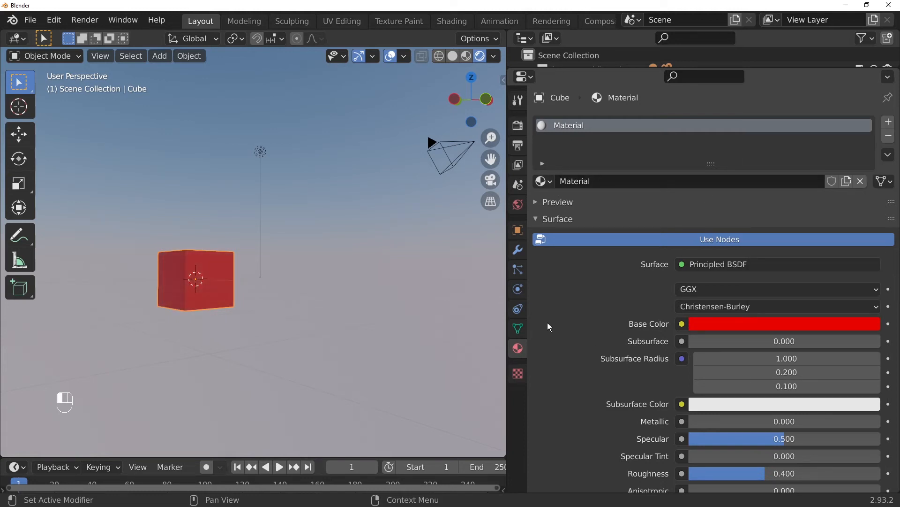
- Lower the roughness of the cube's material to about 0.002 for a glossy surface
middle_click_drag(250, 244, 300, 281)
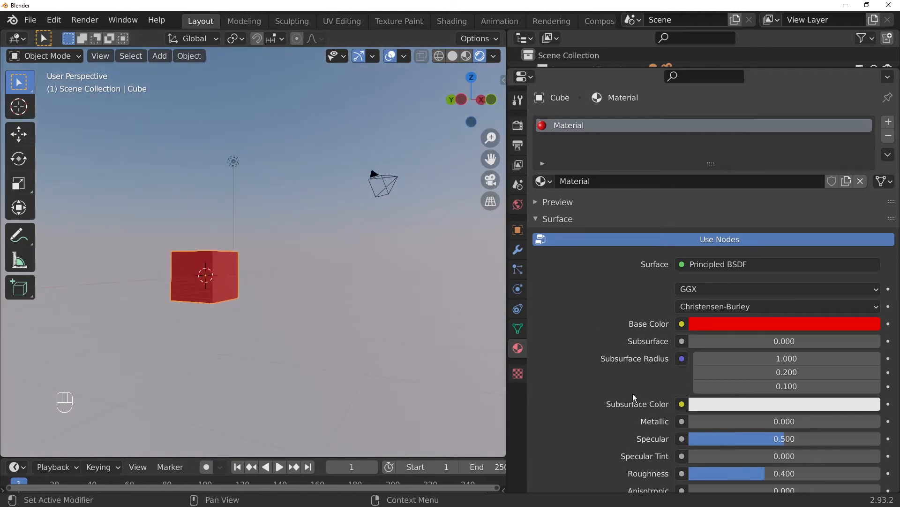
scroll(631, 394, "down", 4)
mouse_move(758, 399)
left_mouse_down()
mouse_move(855, 399)
mouse_move(689, 398)
left_mouse_up()
middle_click_drag(262, 293, 428, 233)
scroll(261, 301, "up", 5)
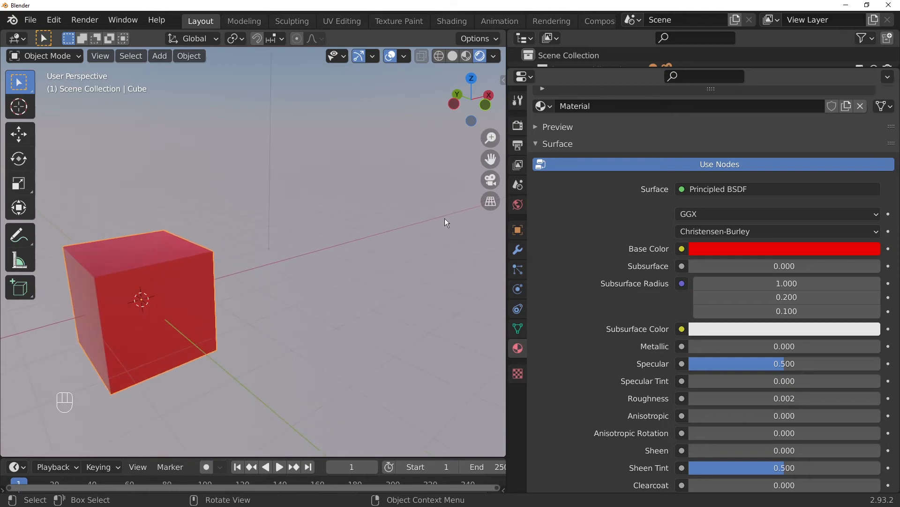
- Change the world color back to an Environment Texture and reuse the already loaded studio_country_hall_4k.exr image
left_click(519, 203)
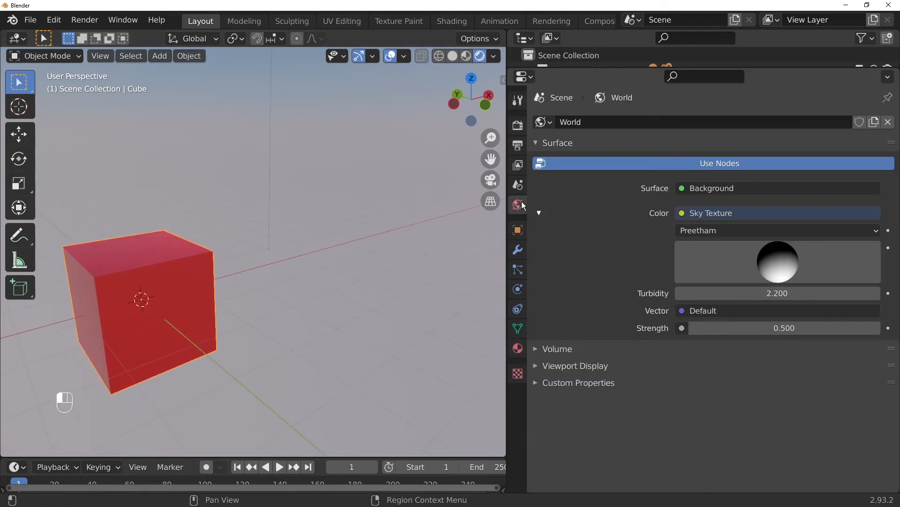
left_click(713, 216)
left_click(528, 274)
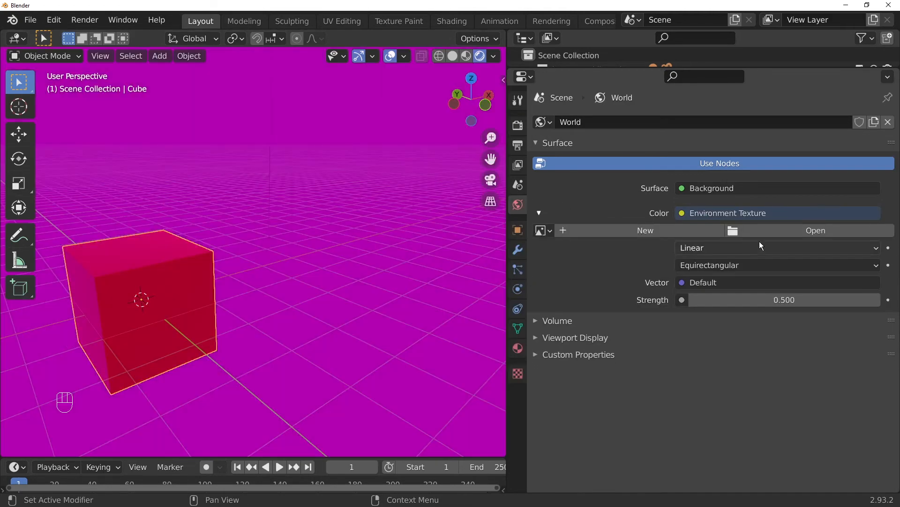
left_click(547, 231)
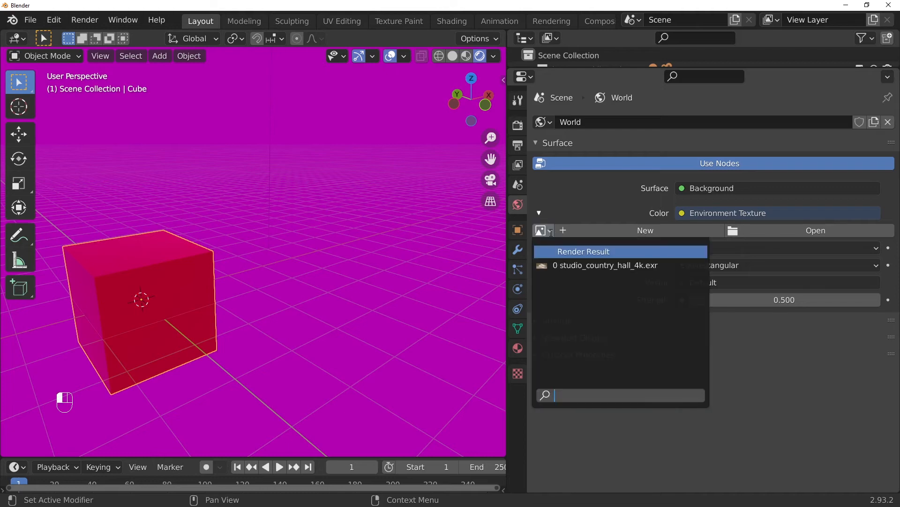
left_click(582, 264)
- Examine the cube's reflections of the environment from several angles, render the frame, and close the render window
middle_click_drag(268, 270, 465, 251)
middle_click_drag(368, 219, 278, 277)
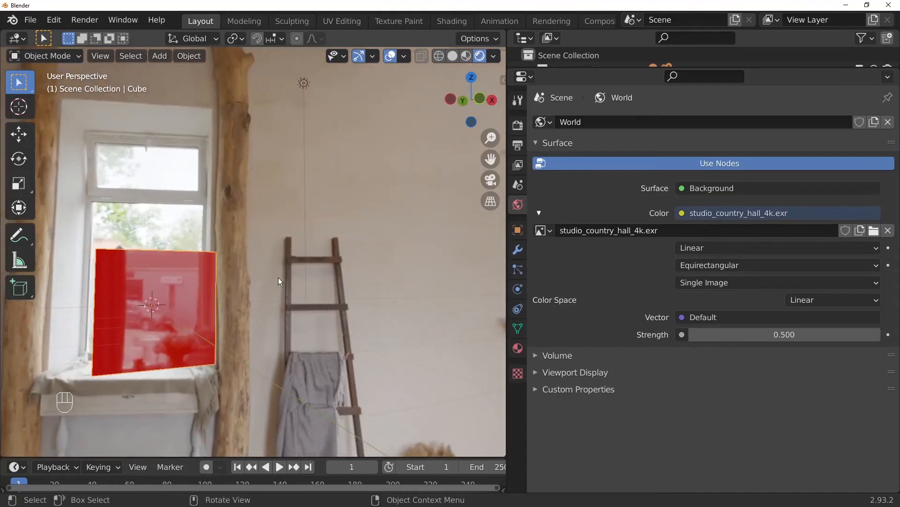
key("F12")
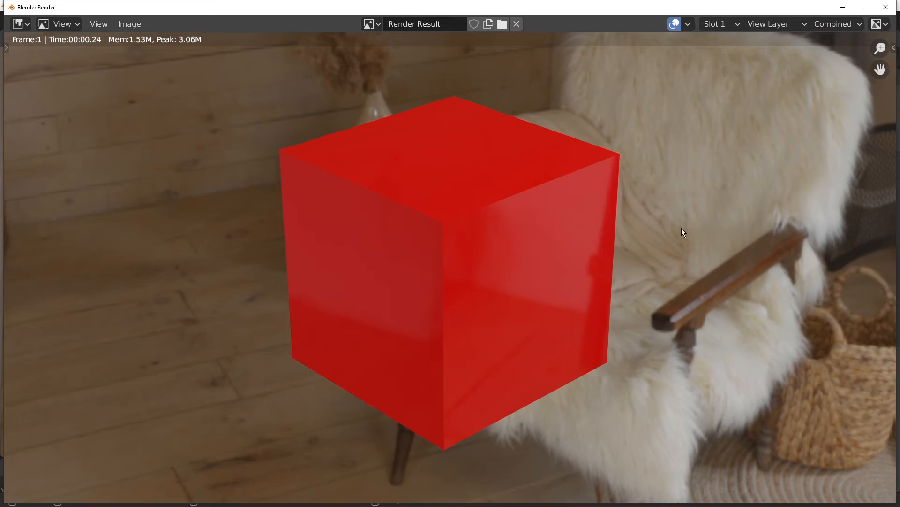
left_click(889, 9)
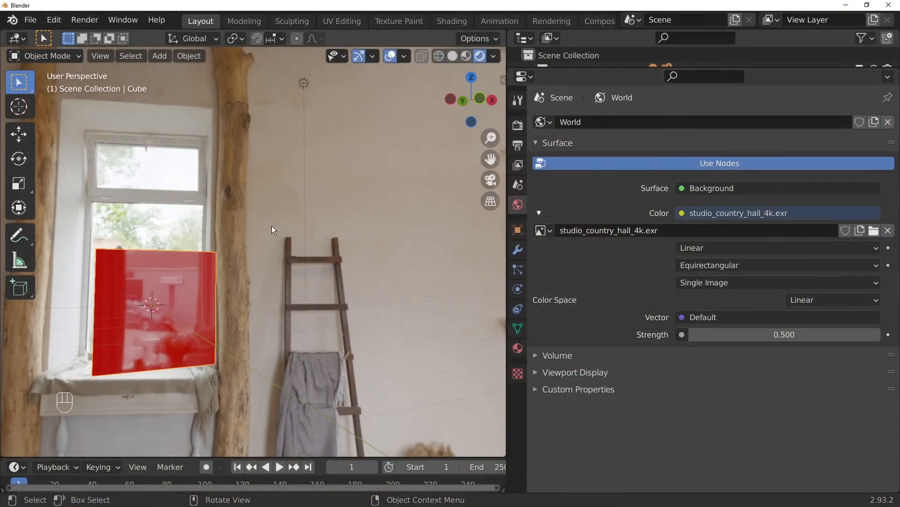
- Open the cube's material properties and bring its Principled BSDF surface settings into view
middle_click_drag(300, 238, 265, 239)
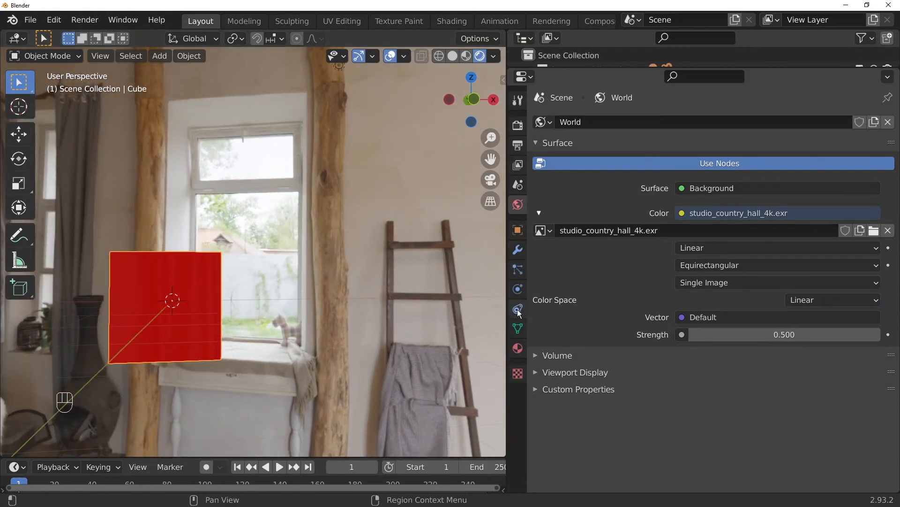
left_click(518, 348)
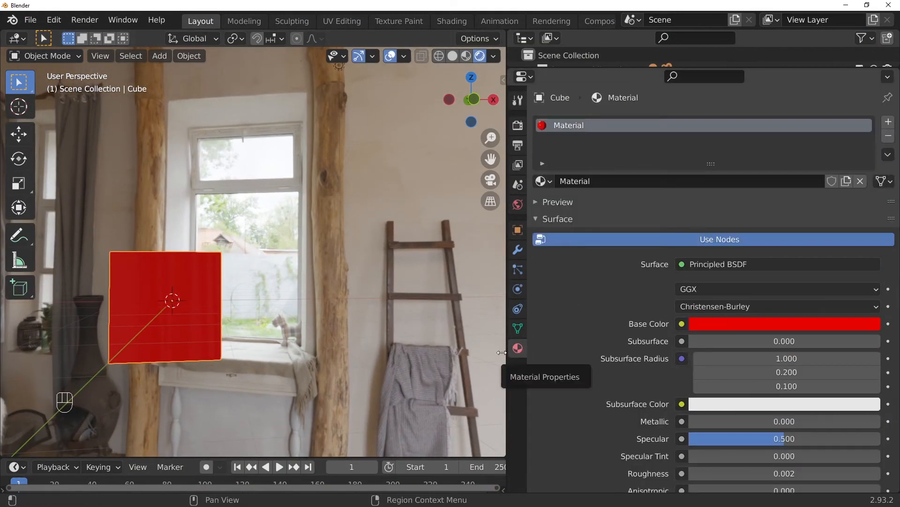
middle_click_drag(218, 277, 260, 331)
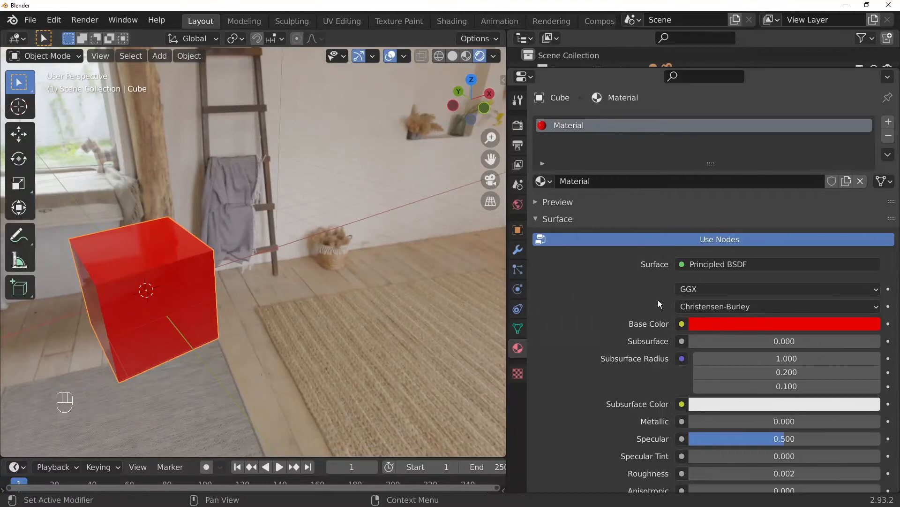
scroll(605, 345, "down", 3)
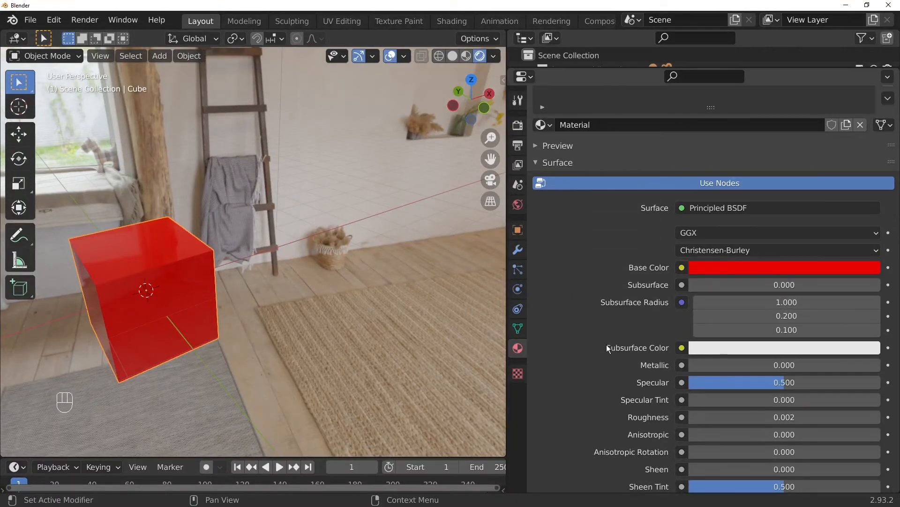
- Raise the roughness of the cube's material to about 0.822 and inspect the duller surface from several angles
left_click_drag(717, 417, 866, 417)
middle_click_drag(377, 280, 257, 224)
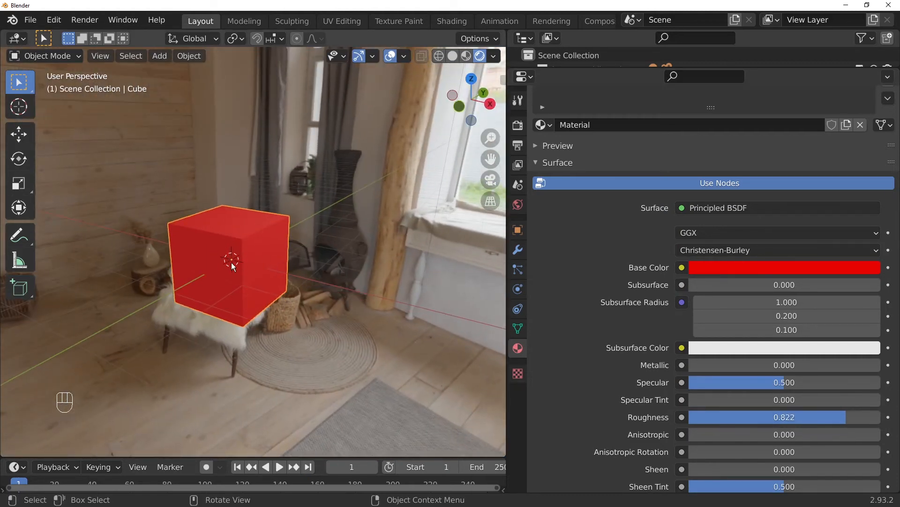
middle_click_drag(232, 226, 269, 293)
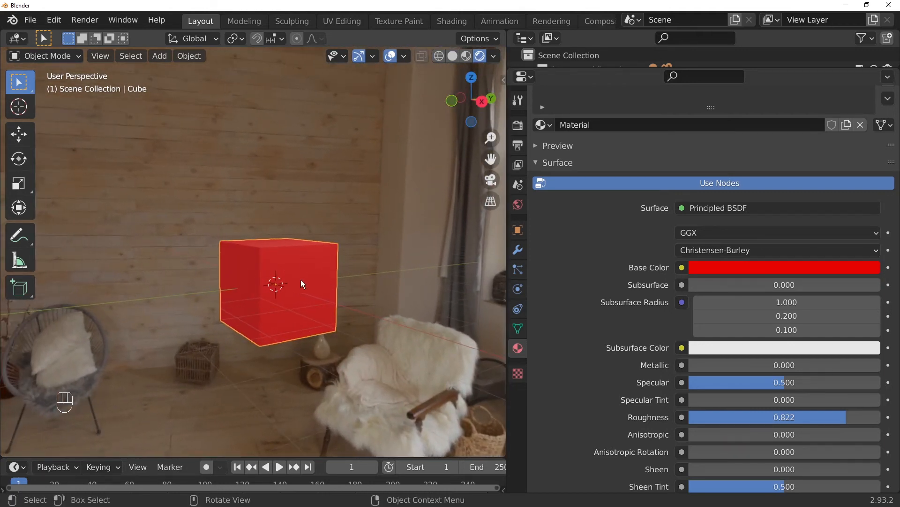
middle_click_drag(307, 231, 366, 277)
- Set the cube material's metallic value to about 0.717 and its roughness to about 0.020
left_click_drag(717, 371, 854, 371)
left_click_drag(837, 416, 692, 416)
middle_click_drag(279, 252, 148, 199)
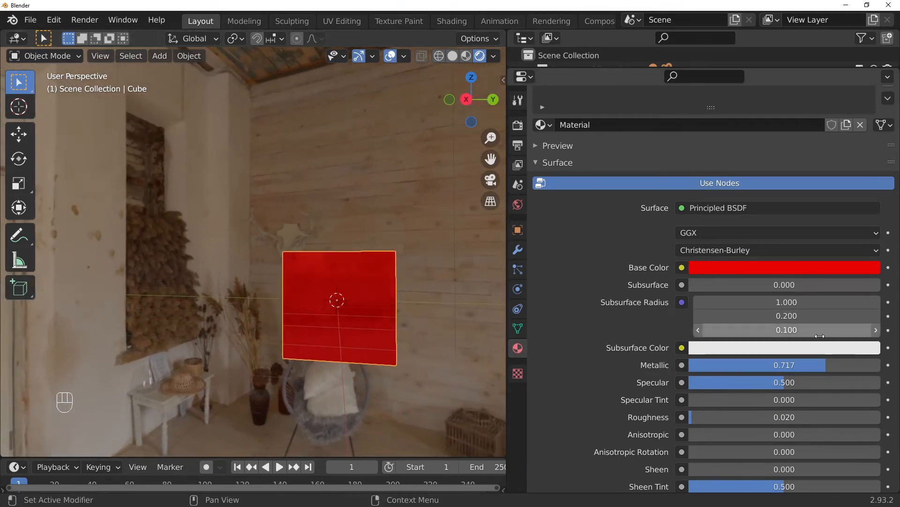
- Fine-tune the metallic value of the cube's material to about 0.915 and inspect the cube's reflections
left_click_drag(821, 364, 867, 364)
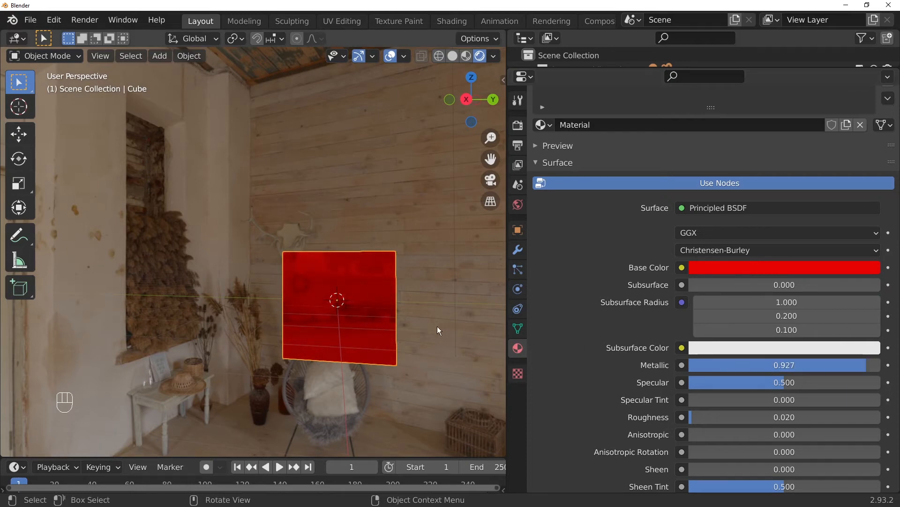
middle_click_drag(439, 331, 366, 324)
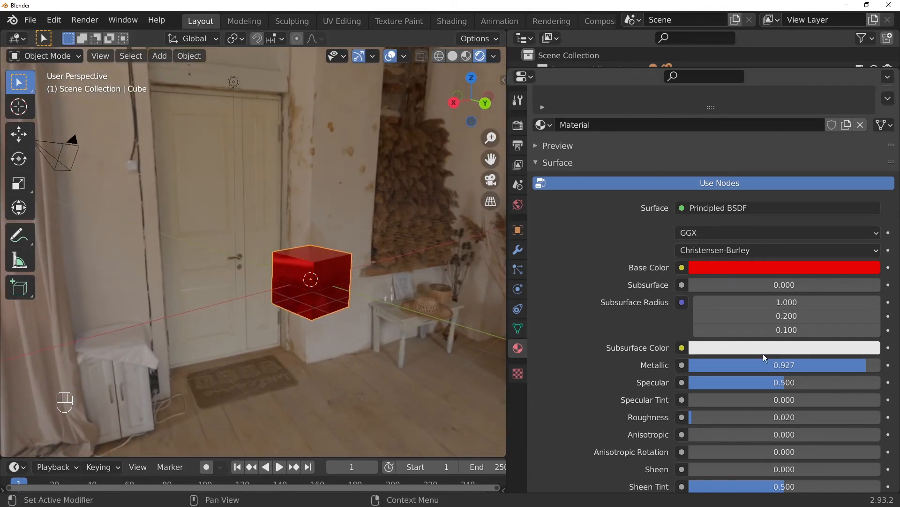
mouse_move(846, 365)
left_mouse_down()
mouse_move(724, 365)
mouse_move(880, 365)
mouse_move(864, 365)
left_mouse_up()
scroll(635, 363, "up", 3)
middle_click_drag(445, 239, 393, 237)
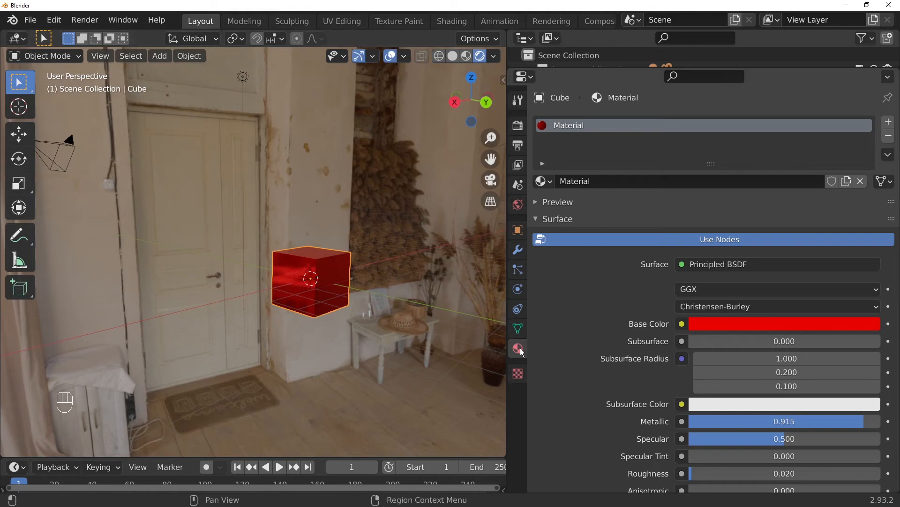
- Compare the modifier, render, output, world and material property sections, ending on the cube's modifiers
left_click(519, 250)
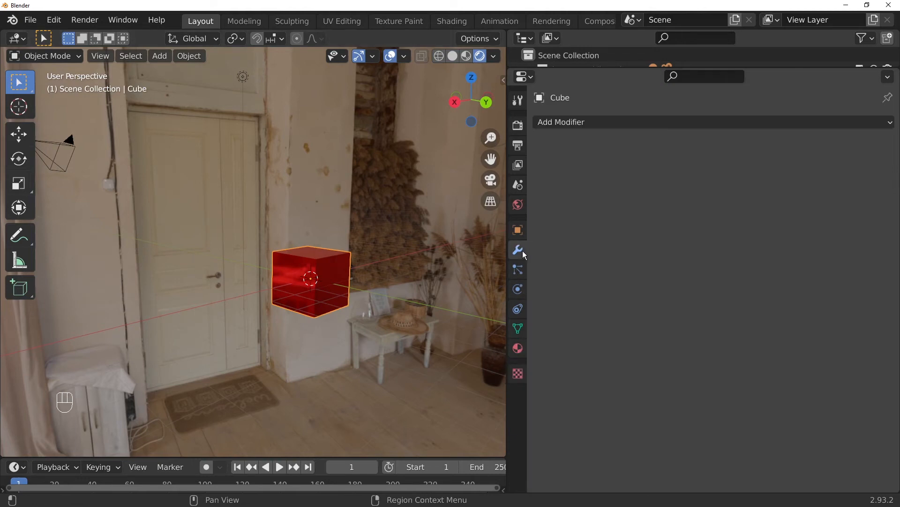
middle_click_drag(409, 241, 482, 172)
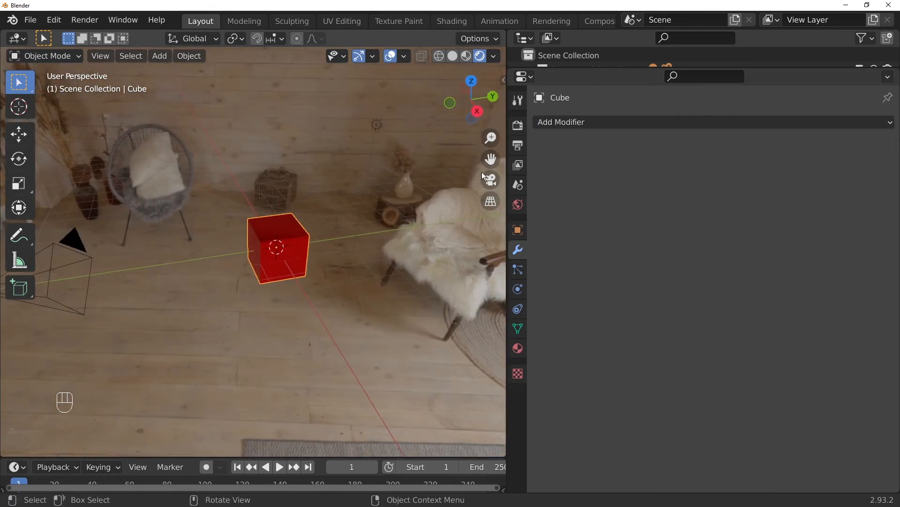
left_click(516, 125)
left_click(519, 145)
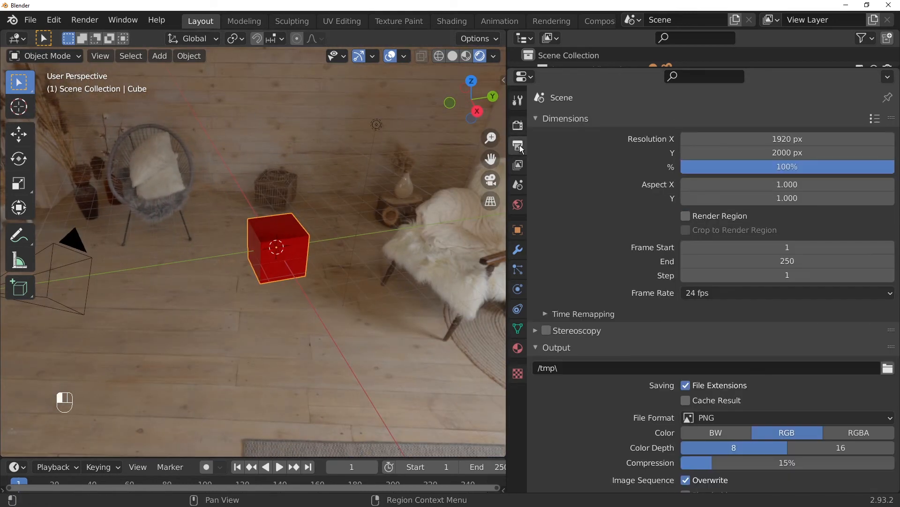
left_click(522, 247)
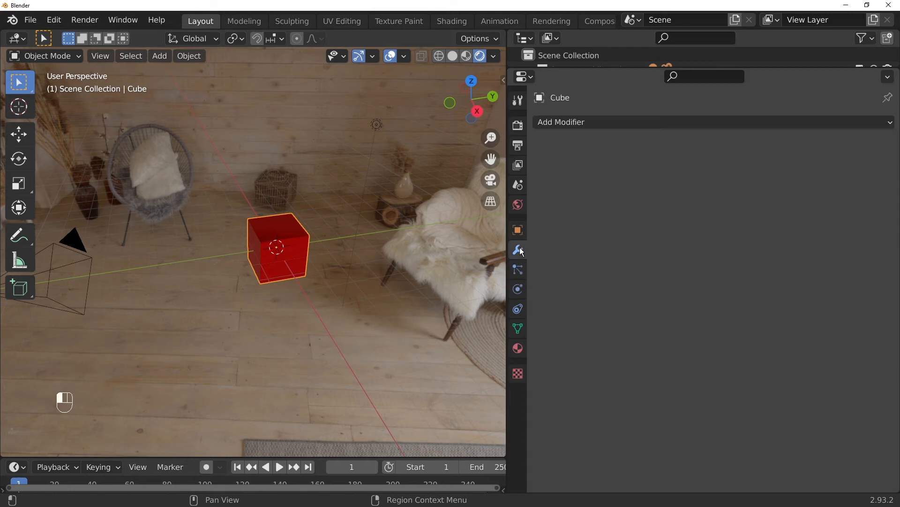
left_click(520, 208)
left_click(519, 249)
left_click(517, 349)
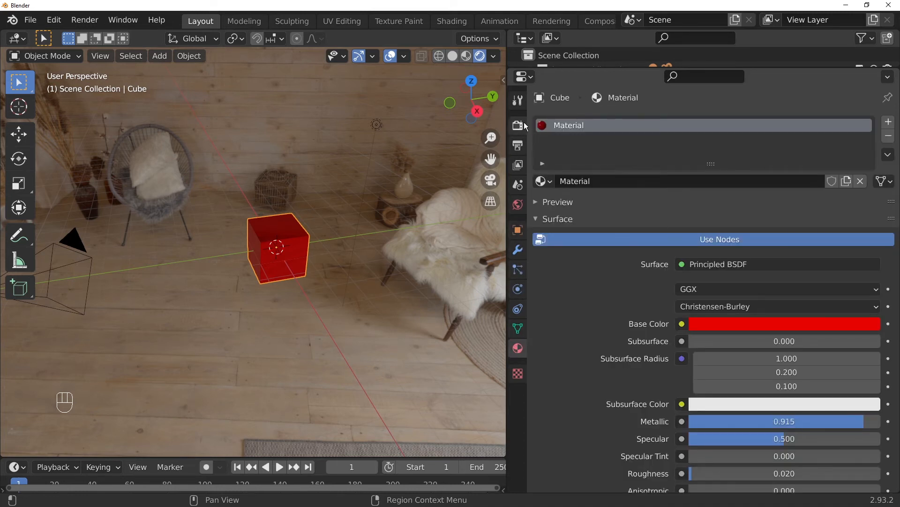
left_click(518, 207)
left_click(522, 252)
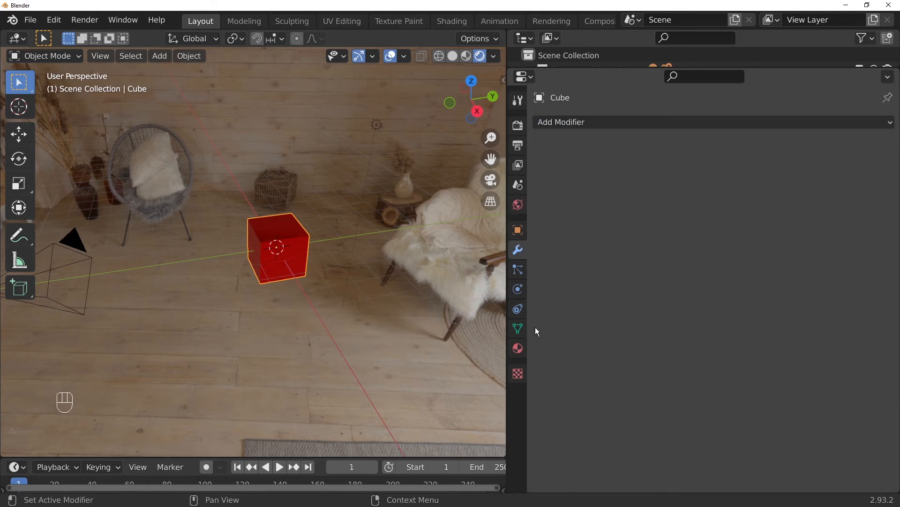
left_click(523, 347)
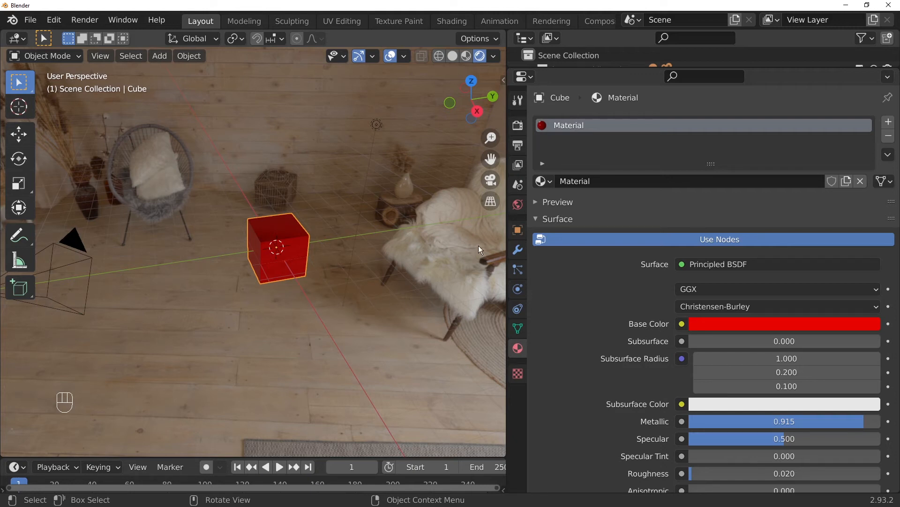
left_click(518, 251)
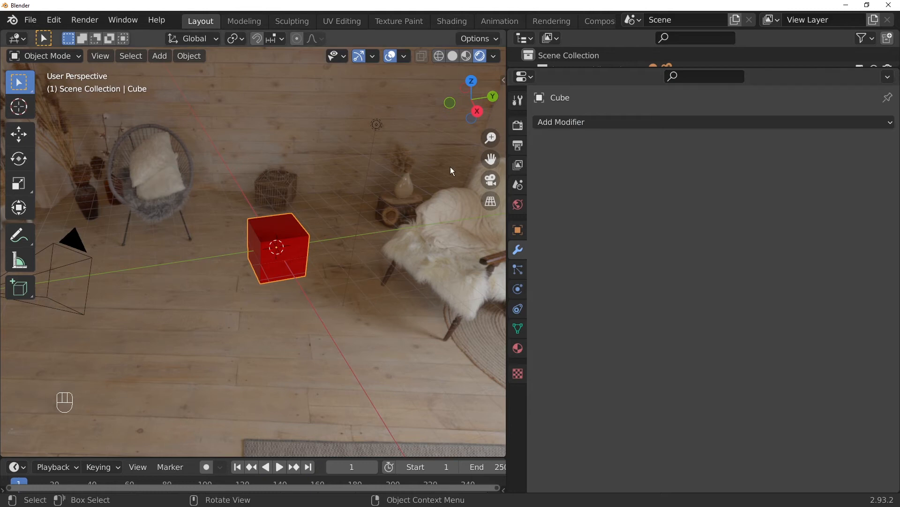
- Select the cube and add an Array modifier to it
middle_click_drag(339, 194, 293, 171)
scroll(296, 172, "down", 2)
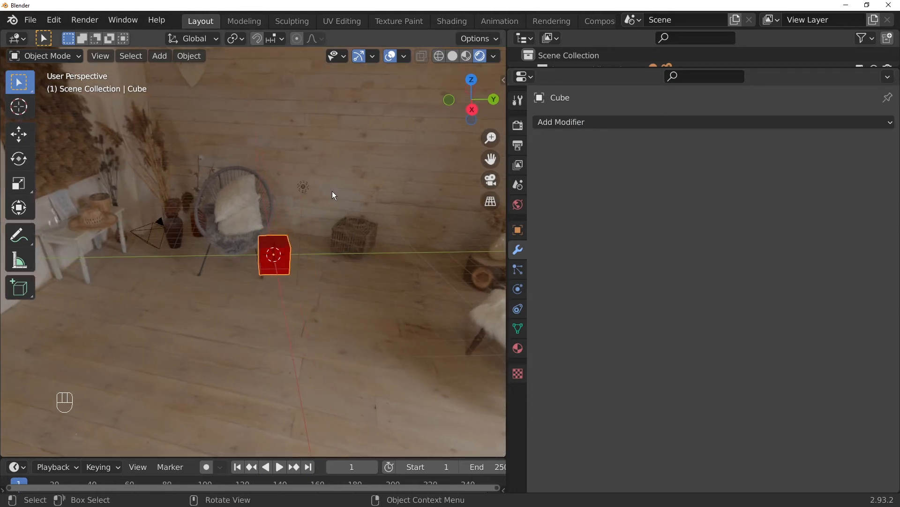
scroll(333, 191, "up", 5)
middle_click_drag(334, 193, 285, 165)
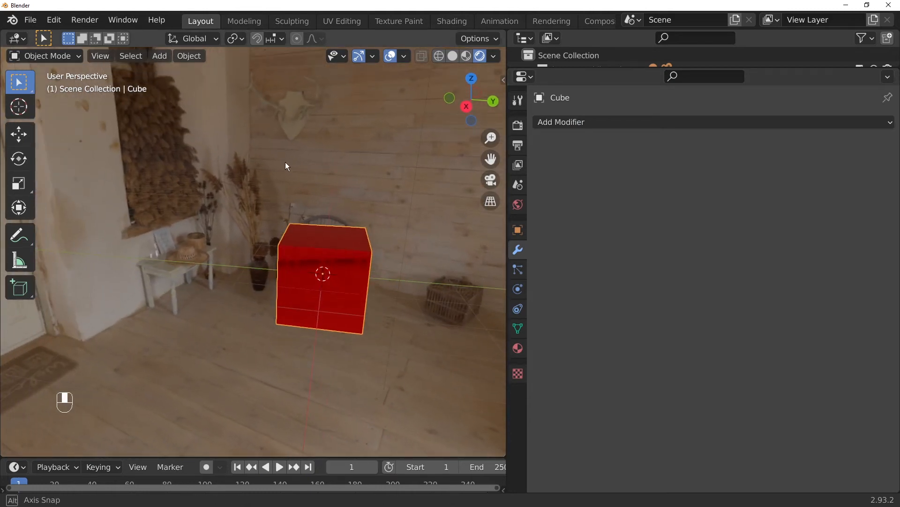
left_click(326, 208)
left_click(338, 252)
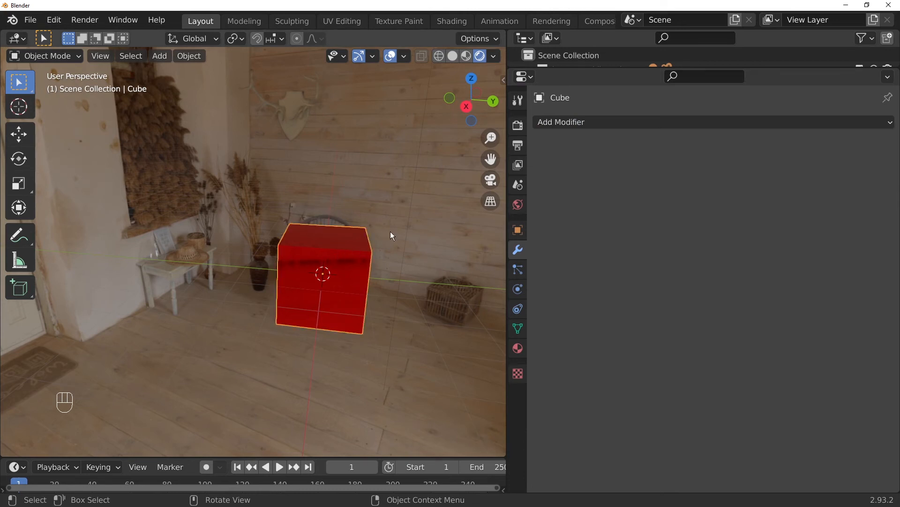
left_click(633, 123)
left_click(629, 121)
left_click(592, 157)
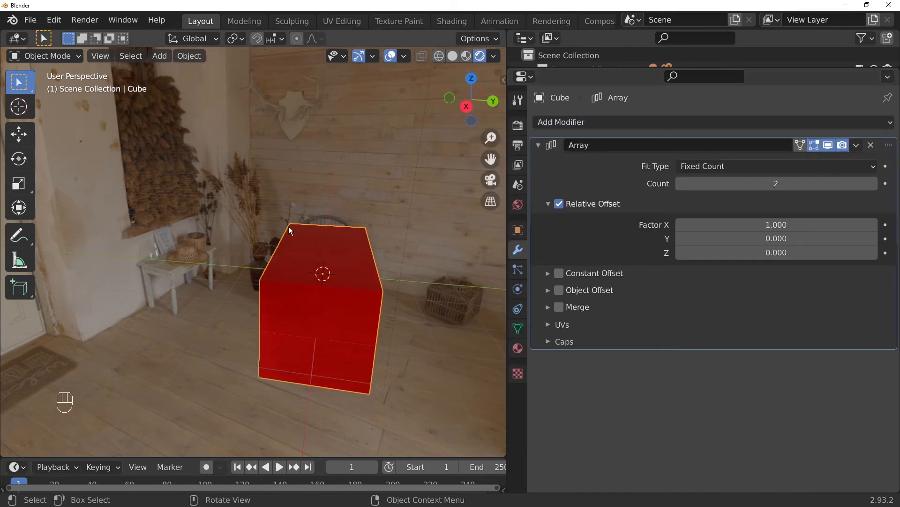
- Set the array's count to 15 and its relative offset factor X to 1.4, and inspect the row of cubes
middle_click_drag(291, 226, 429, 224)
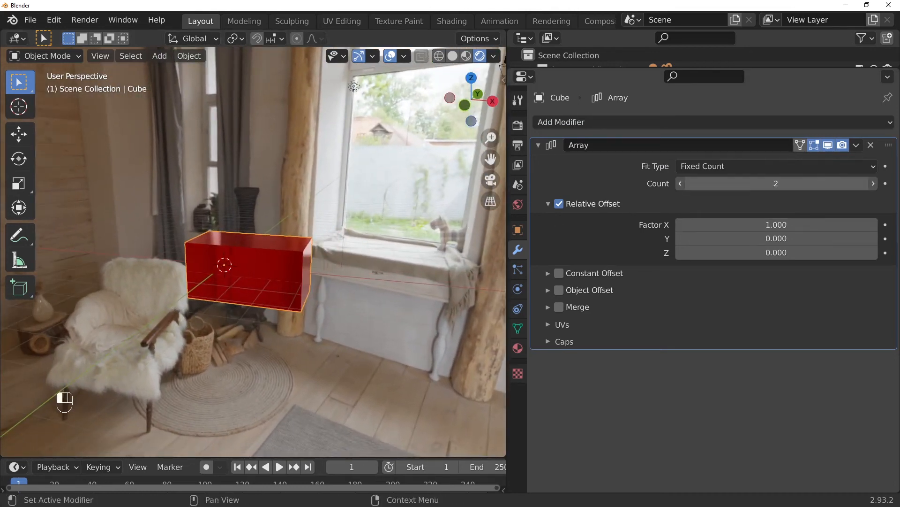
left_click_drag(776, 184, 830, 184)
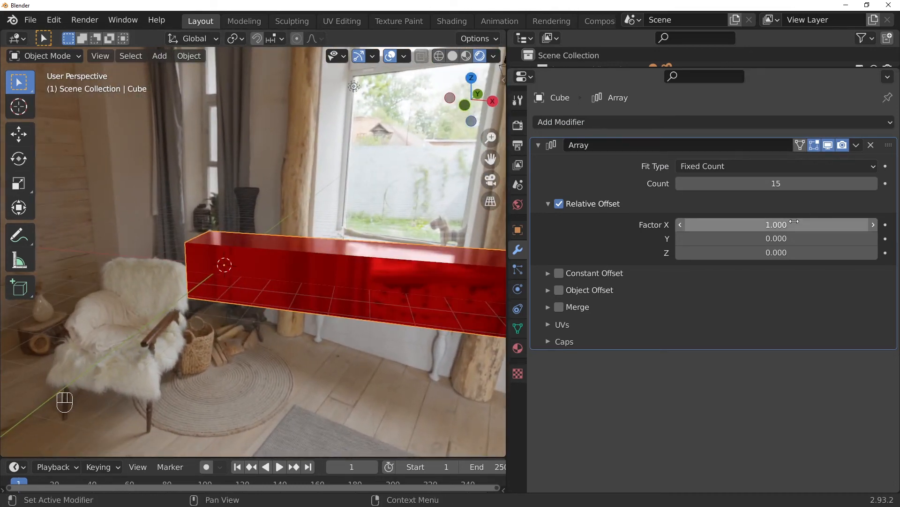
left_click_drag(797, 225, 828, 225)
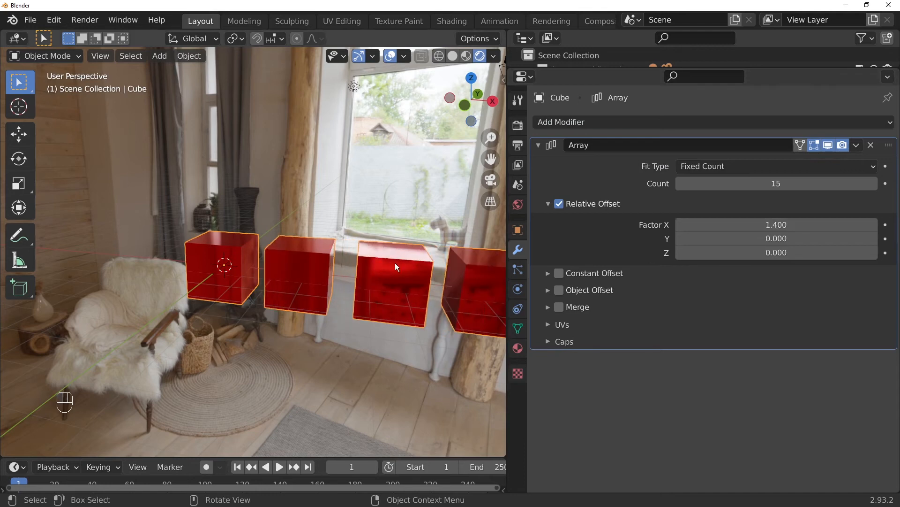
scroll(389, 263, "down", 3)
middle_click_drag(389, 262, 374, 320)
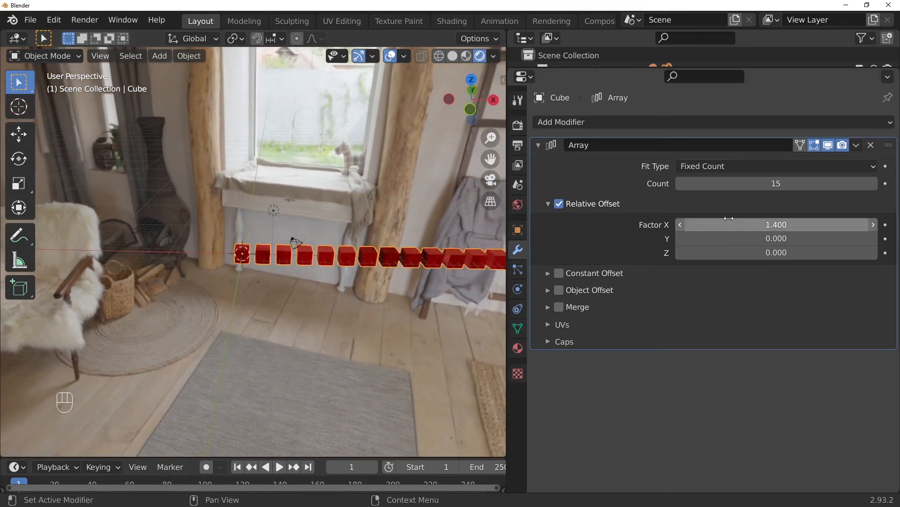
- Change the array's relative offset factors to about -2.2 in X, 3.4 in Y and -1.4 in Z
left_click_drag(777, 225, 717, 224)
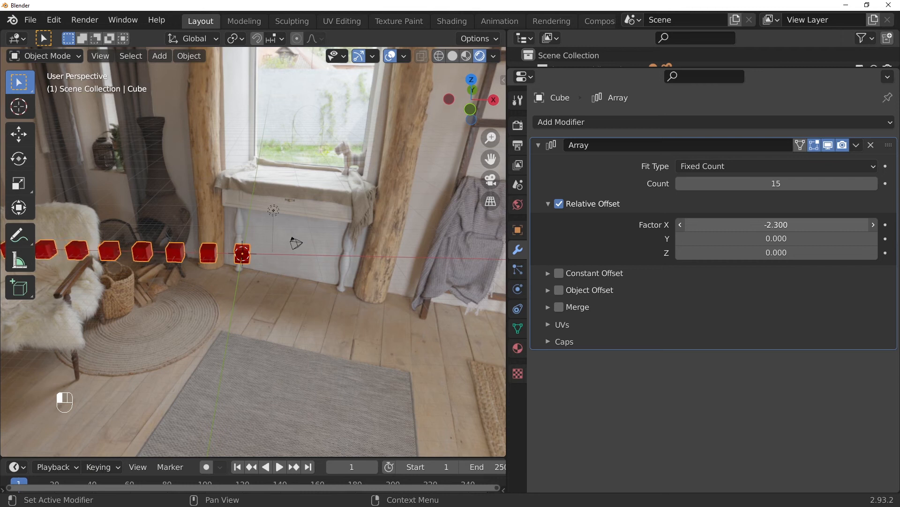
left_click_drag(776, 239, 764, 252)
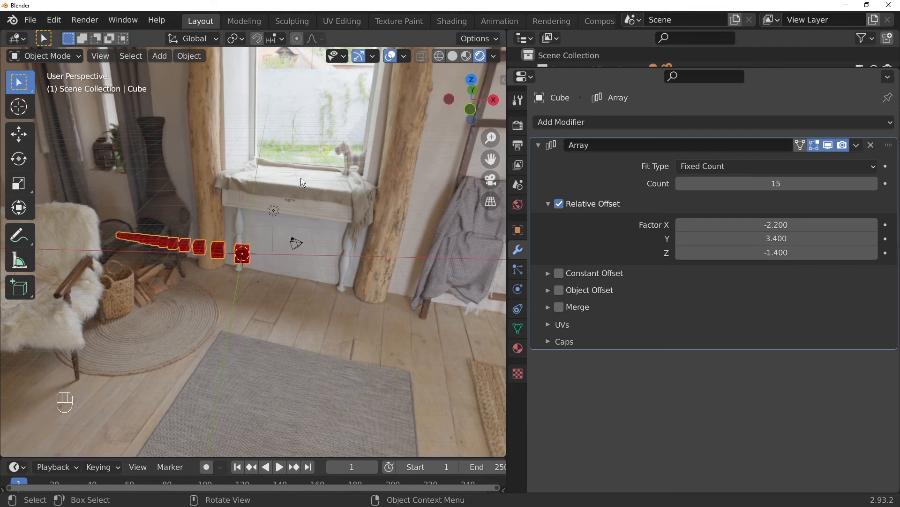
middle_click_drag(301, 178, 276, 173)
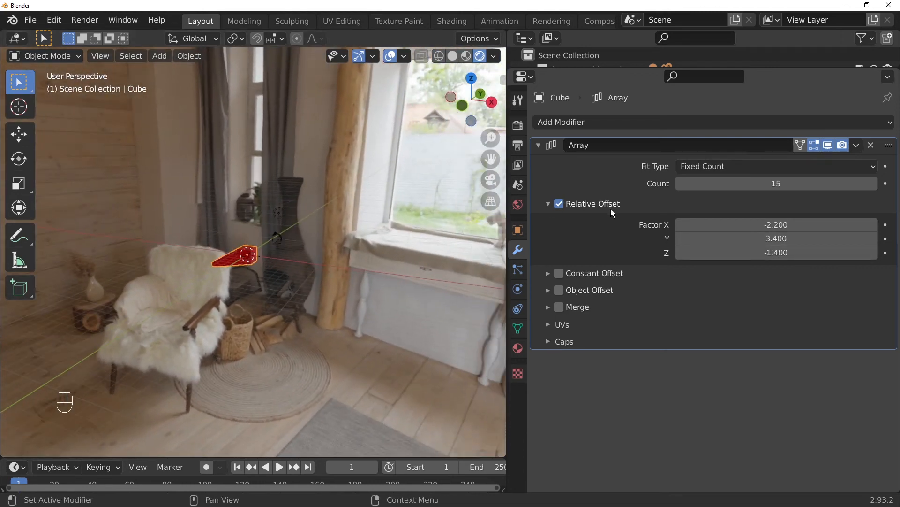
- Reduce the array's count and remove the Array modifier from the cube
left_click_drag(774, 185, 731, 184)
left_click(871, 145)
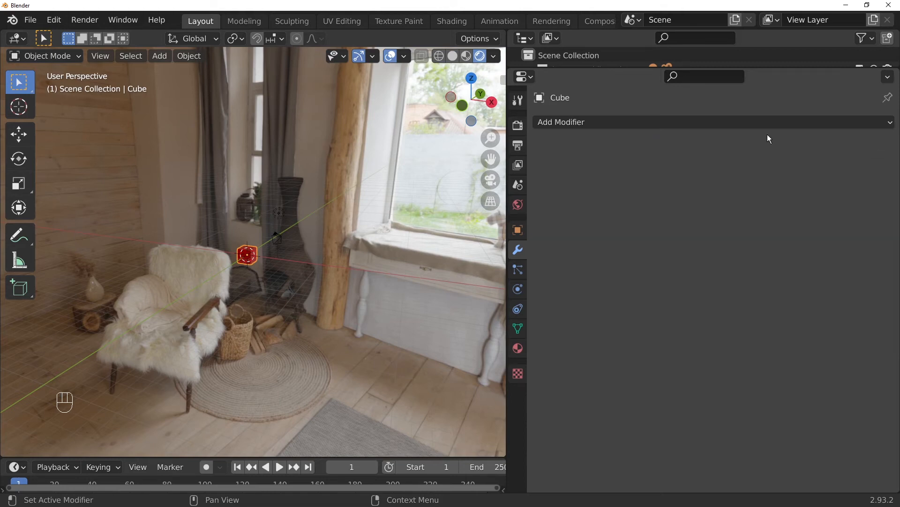
- Add a Bevel modifier to the cube, inspect the bevelled edges up close, and turn off the modifier's viewport display
left_click(708, 123)
left_click(612, 176)
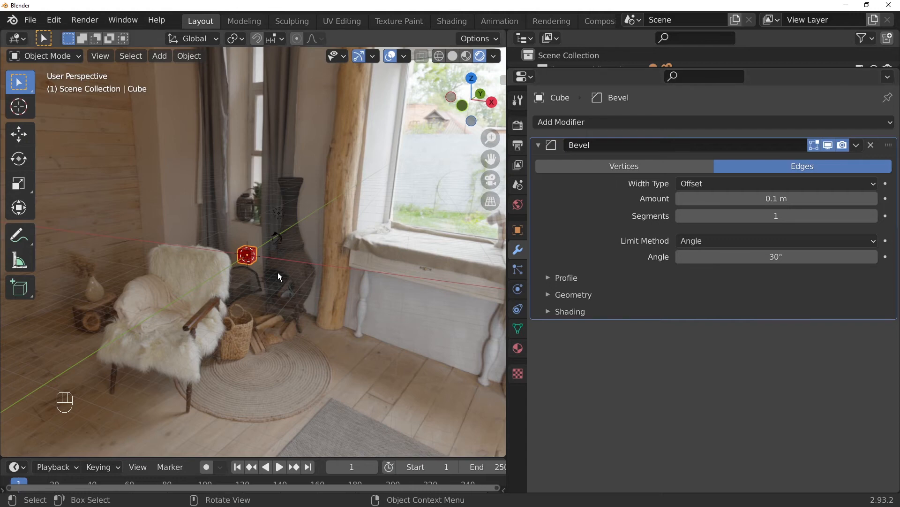
scroll(284, 271, "up", 8)
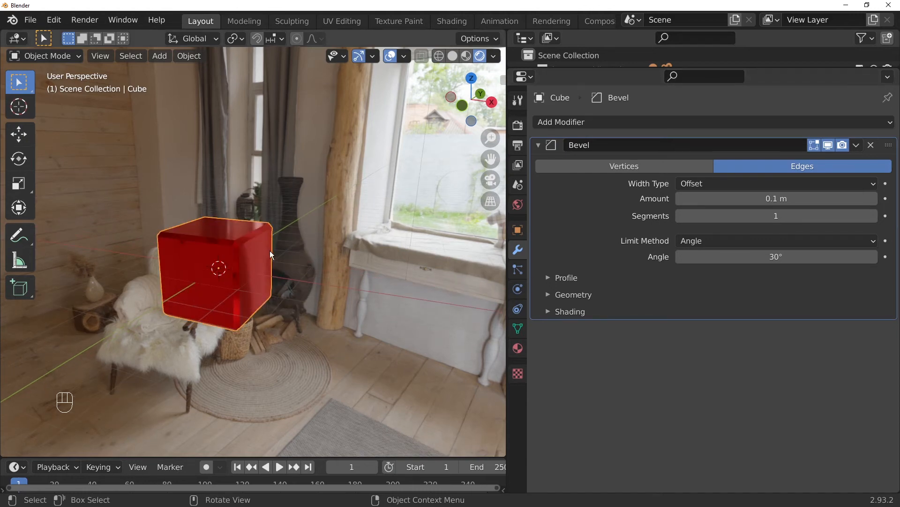
scroll(301, 313, "up", 3)
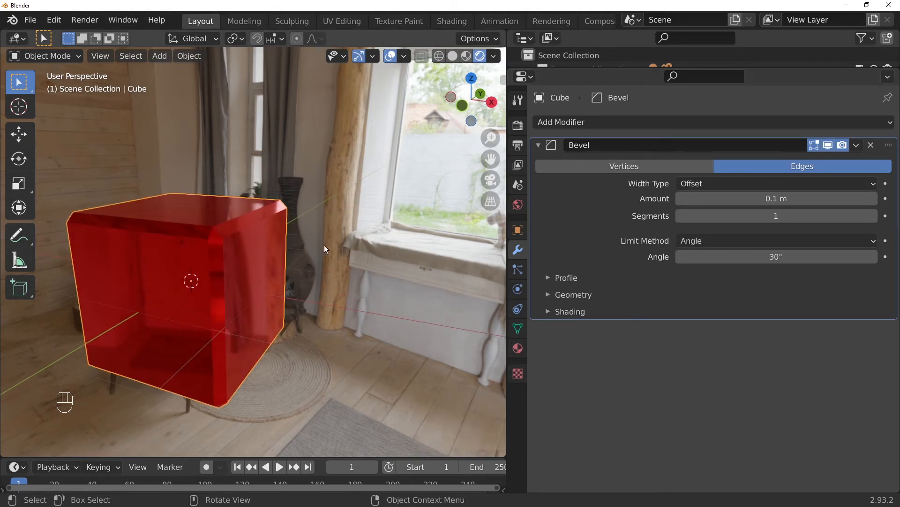
middle_click_drag(325, 244, 356, 235)
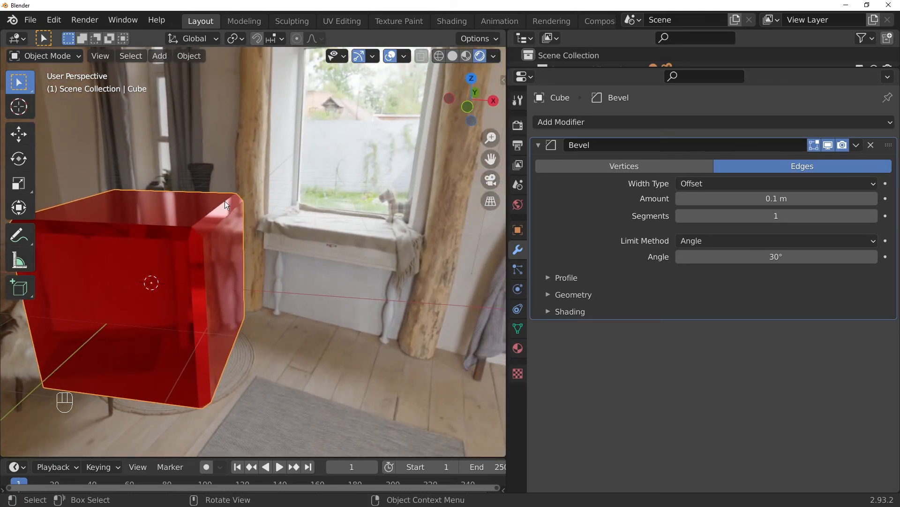
left_click(832, 145)
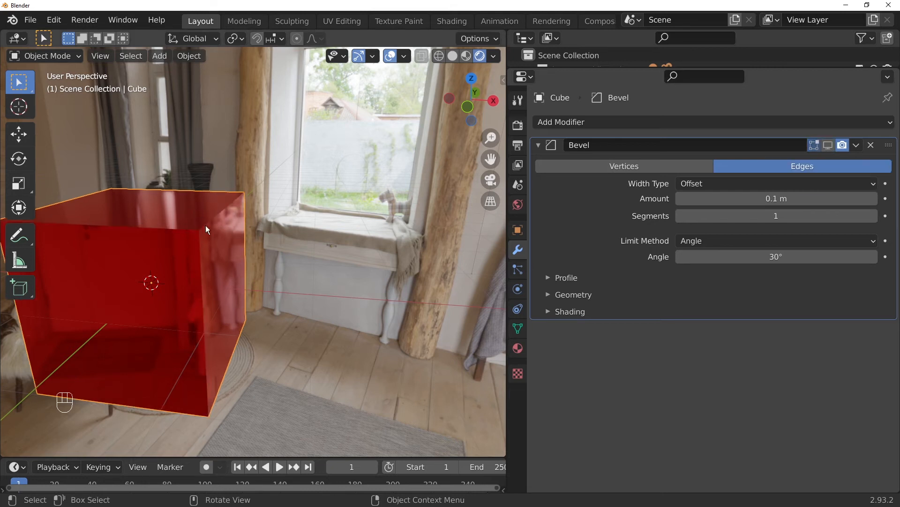
- Turn the Bevel modifier's viewport display back on and set 3 segments with an amount of 0.25 m
left_click(828, 144)
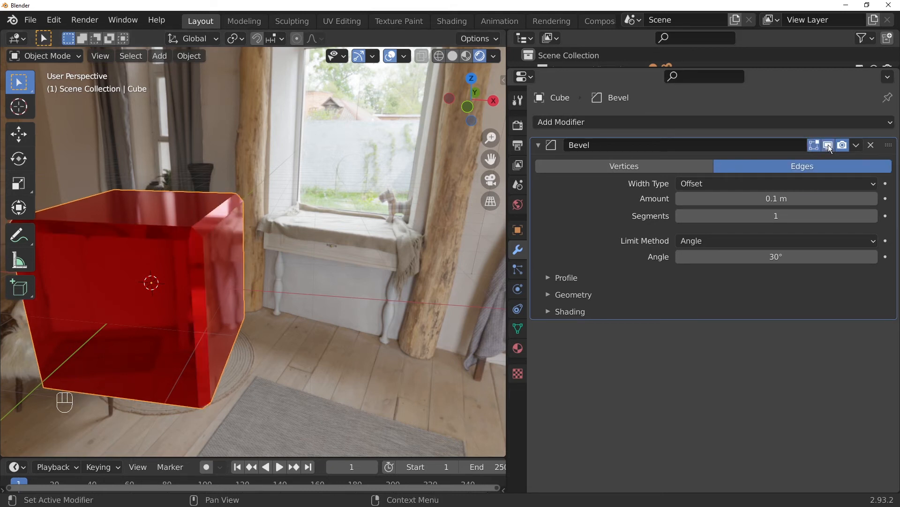
left_click(874, 217)
left_click(873, 216)
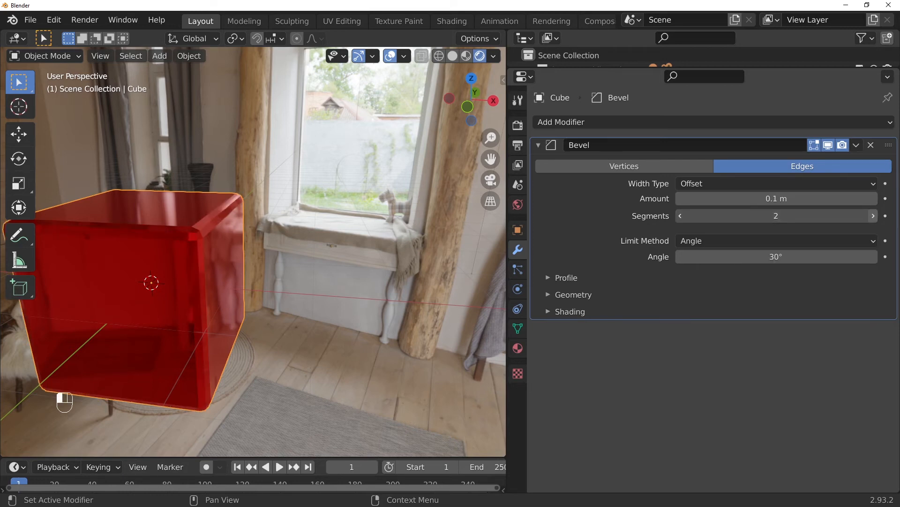
middle_click_drag(355, 247, 329, 240)
left_click_drag(795, 202, 815, 202)
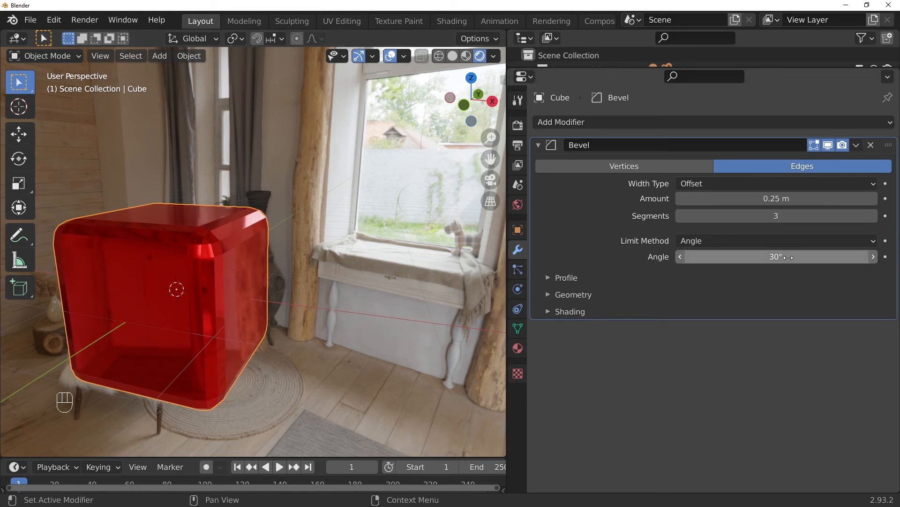
- Raise the bevel's limit angle to about 148° to see its effect, and reset it to 30°
mouse_move(790, 257)
left_mouse_down()
mouse_move(834, 257)
mouse_move(791, 261)
left_mouse_up()
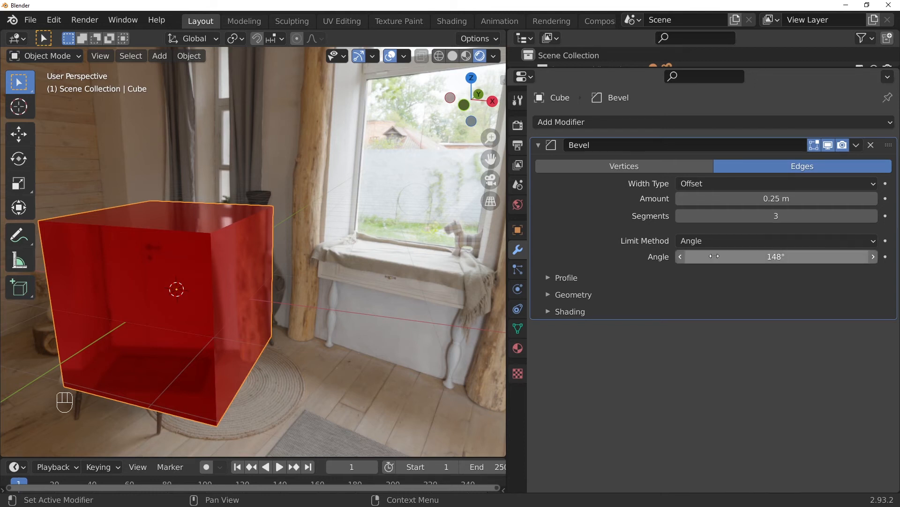
left_click(682, 257)
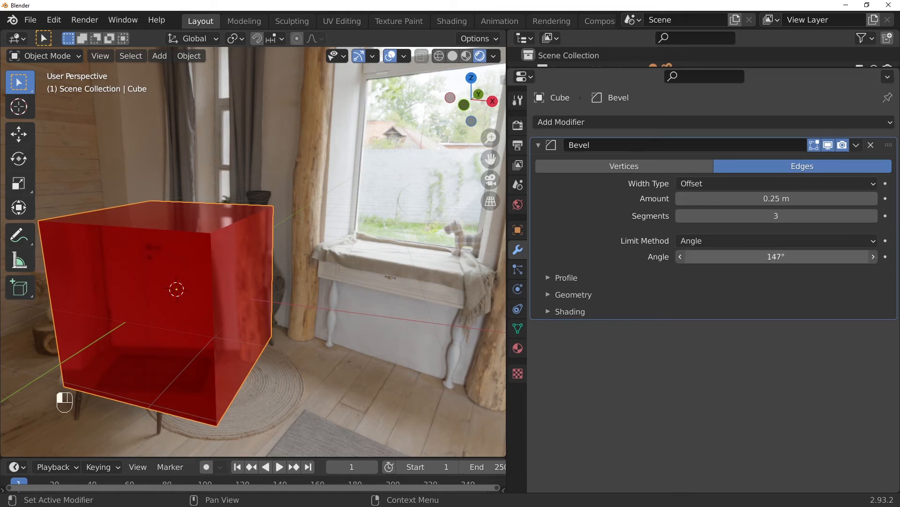
left_click(778, 256)
type("30")
key("Return")
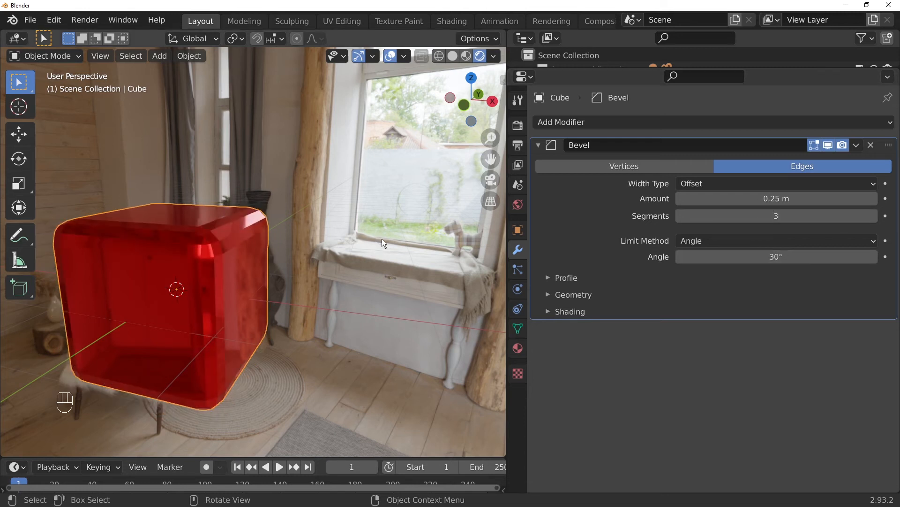
- Set the bevel's limit angle to 45°, inspect the cube, and remove the Bevel modifier
left_click(772, 257)
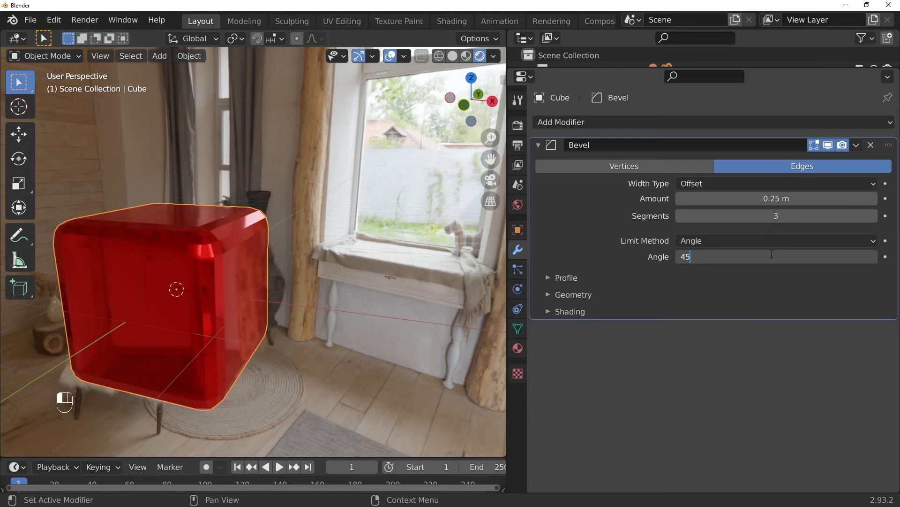
type("45")
key("Return")
middle_click_drag(345, 268, 304, 195)
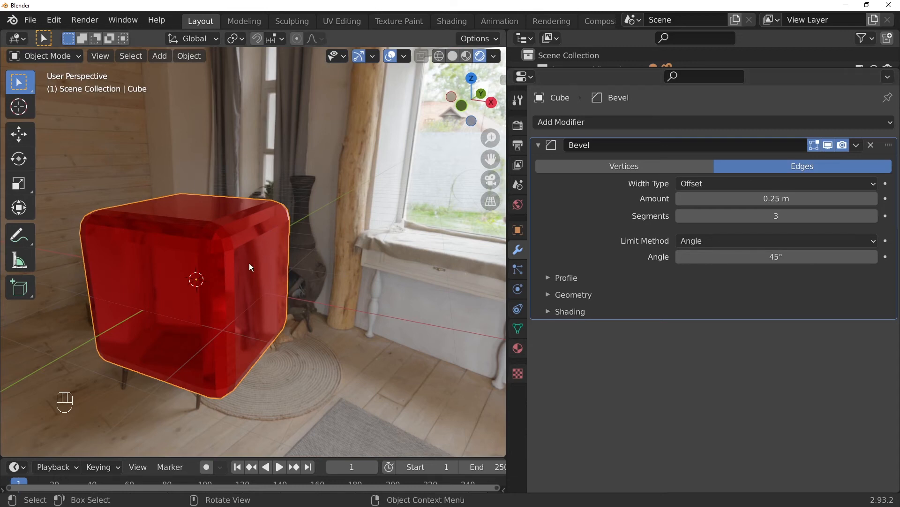
left_click(871, 145)
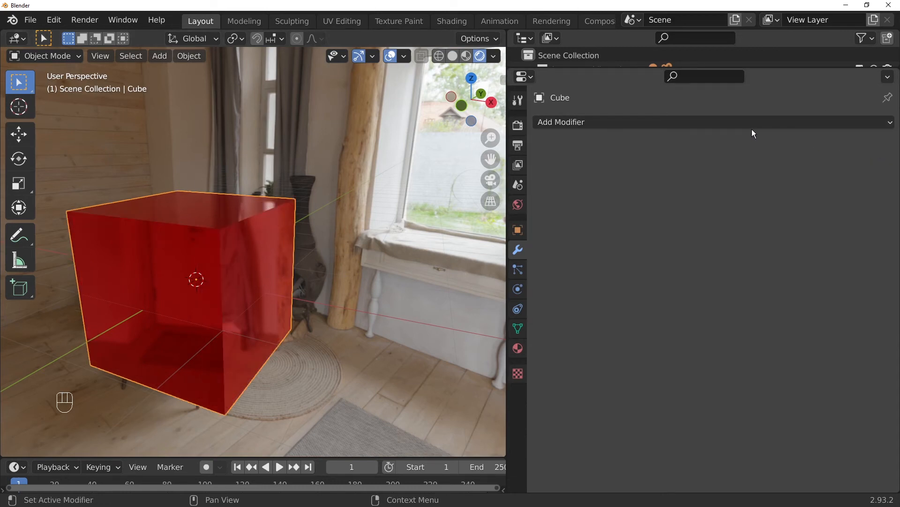
- Add a Subdivision Surface modifier to the cube, compare it with the original mesh in Edit Mode, and set its viewport levels to 2
left_click(752, 123)
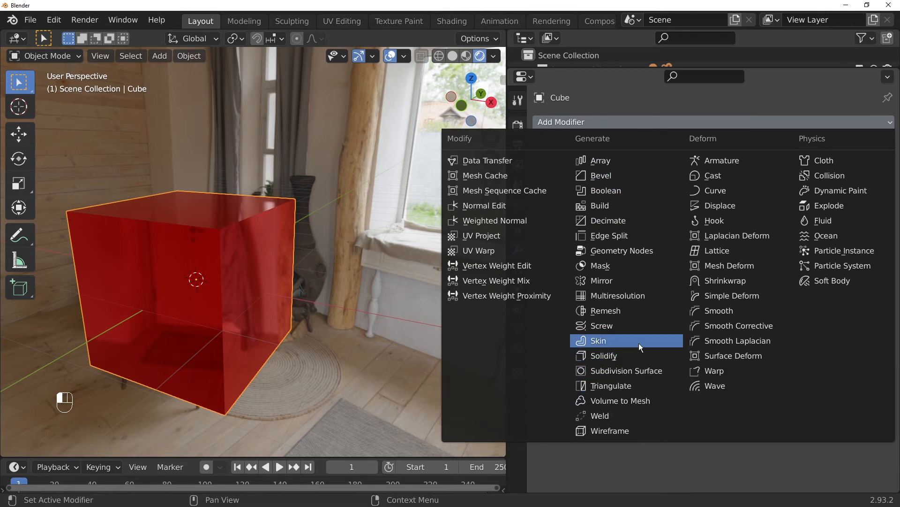
left_click(643, 368)
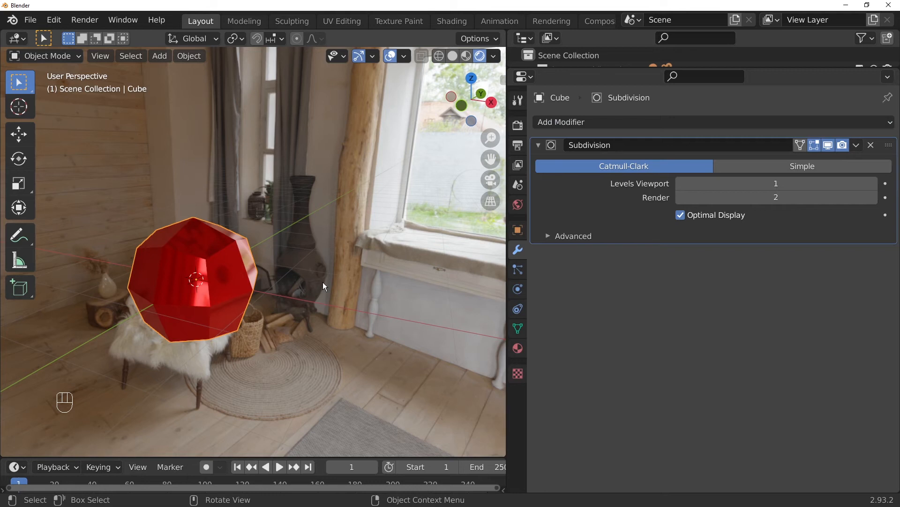
key("Tab")
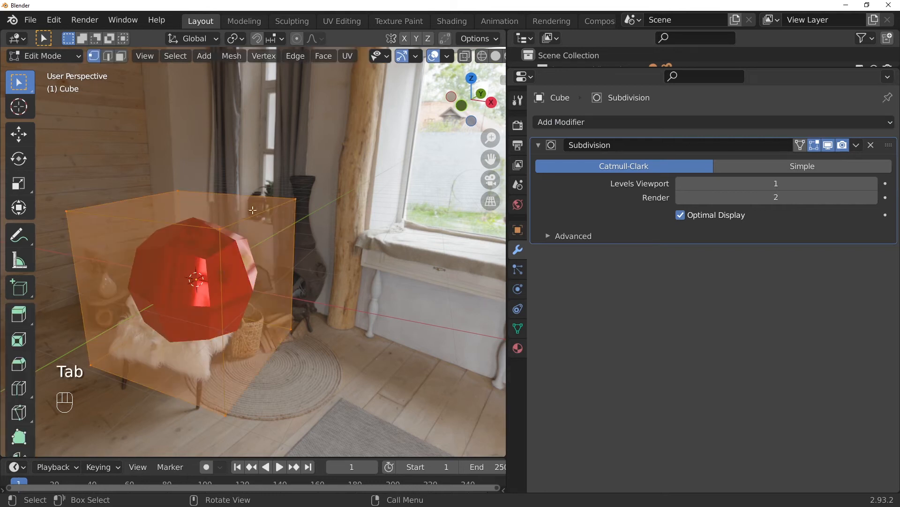
key("Tab")
key("Tab")
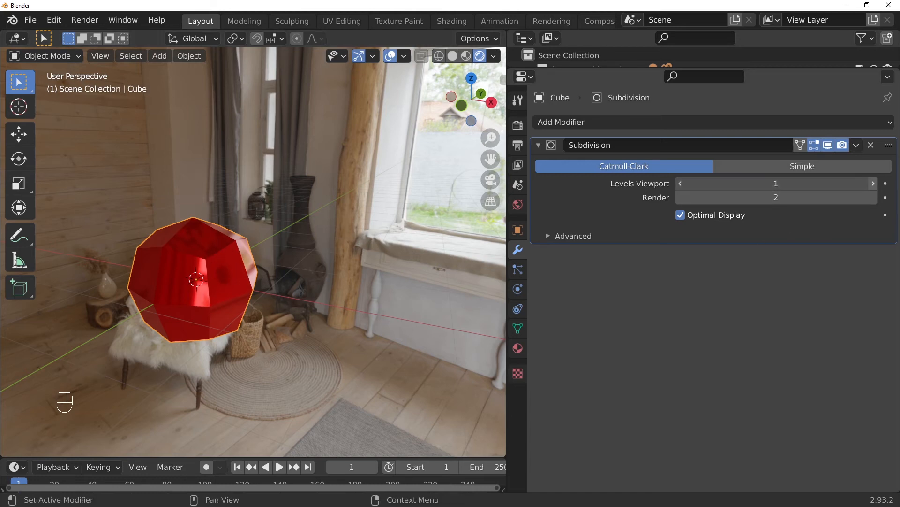
left_click(873, 184)
mouse_move(238, 278)
middle_mouse_down()
mouse_move(294, 229)
mouse_move(232, 291)
mouse_move(239, 281)
middle_mouse_up()
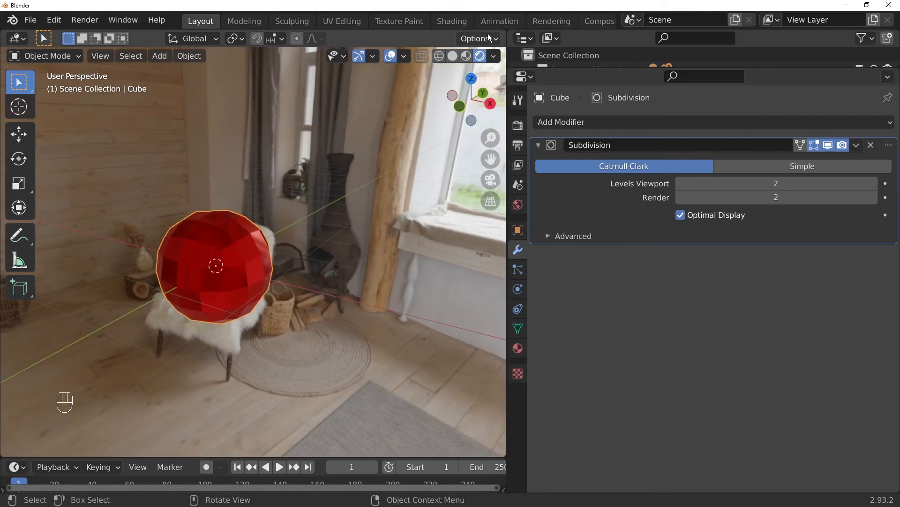
- Inspect the subdivided cube in wireframe shading and switch the viewport to solid shading
left_click(439, 57)
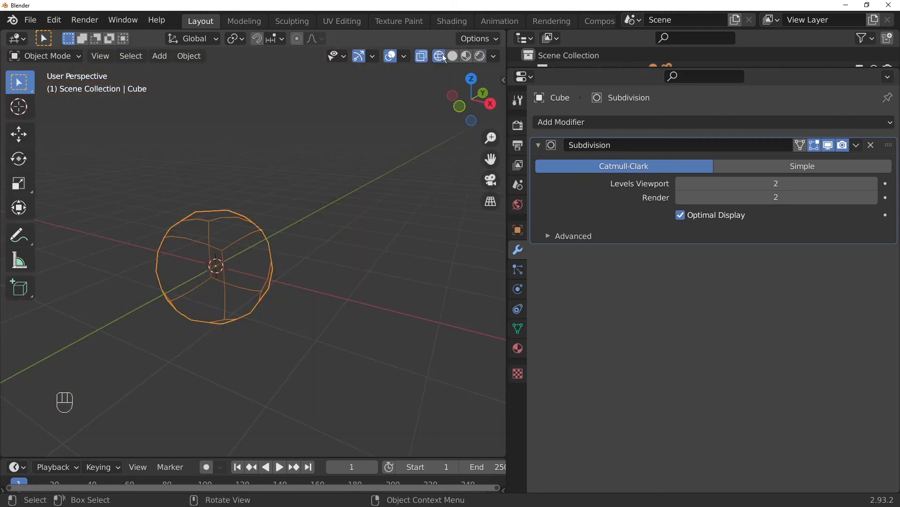
mouse_move(288, 250)
middle_mouse_down()
mouse_move(165, 255)
mouse_move(247, 259)
mouse_move(278, 247)
middle_mouse_up()
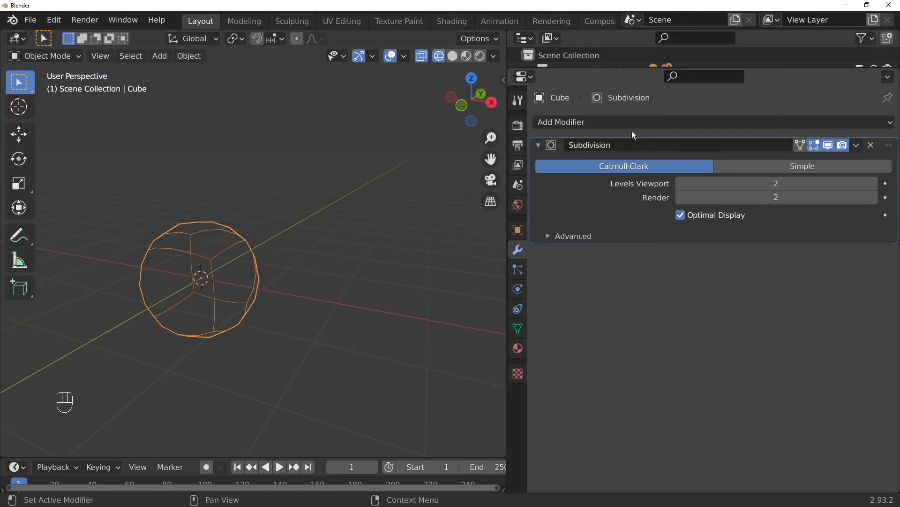
left_click(455, 54)
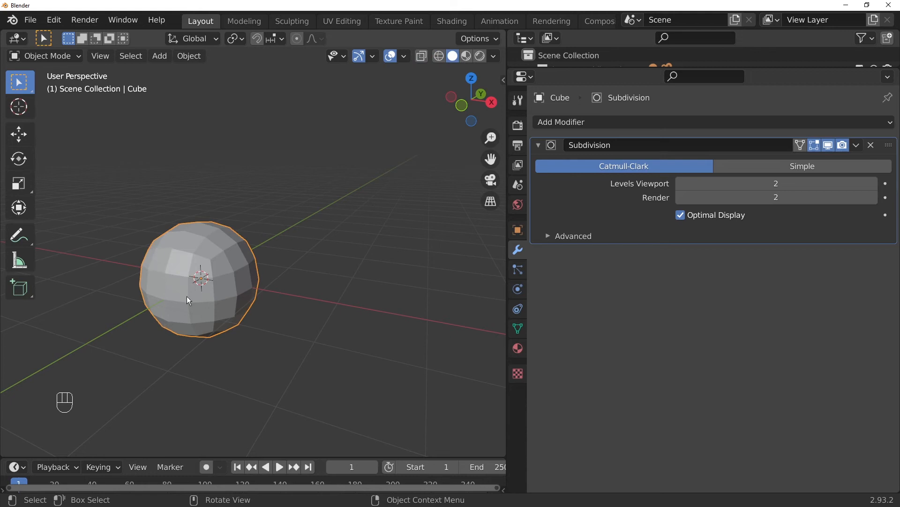
mouse_move(256, 297)
middle_mouse_down()
mouse_move(233, 277)
mouse_move(245, 307)
middle_mouse_up()
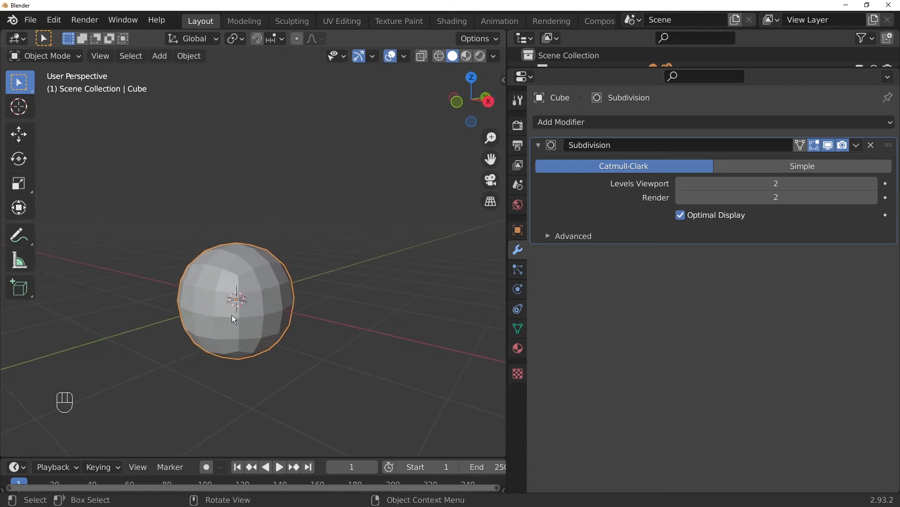
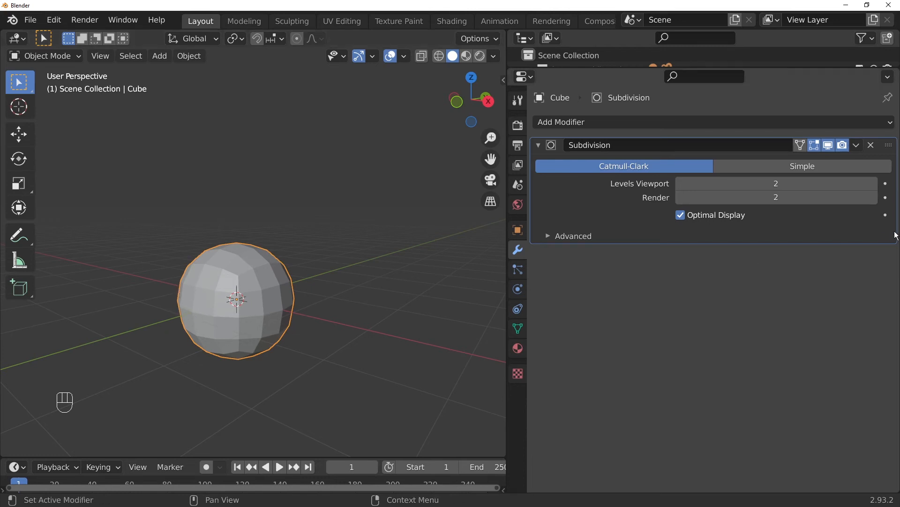
- Raise the subdivision's viewport levels to 4, lower them to 1, and remove the modifier from the cube
left_click(874, 184)
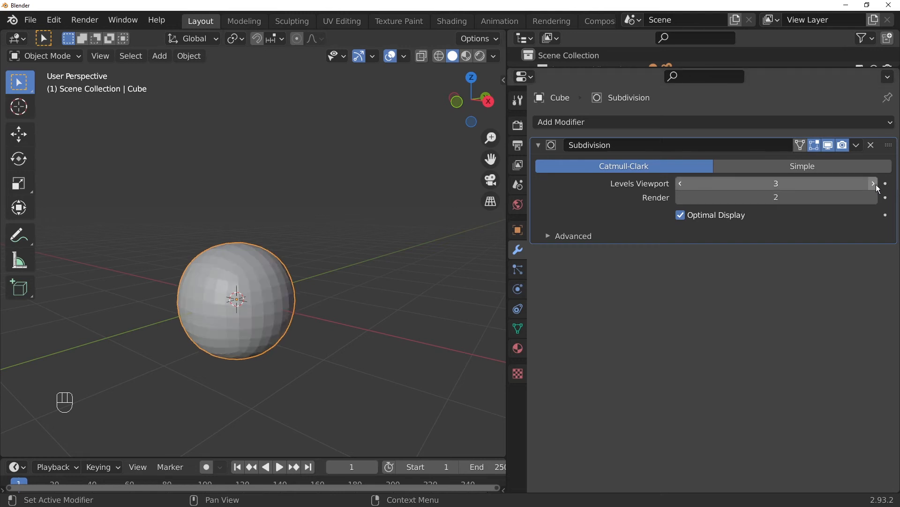
left_click(874, 184)
left_click(680, 183)
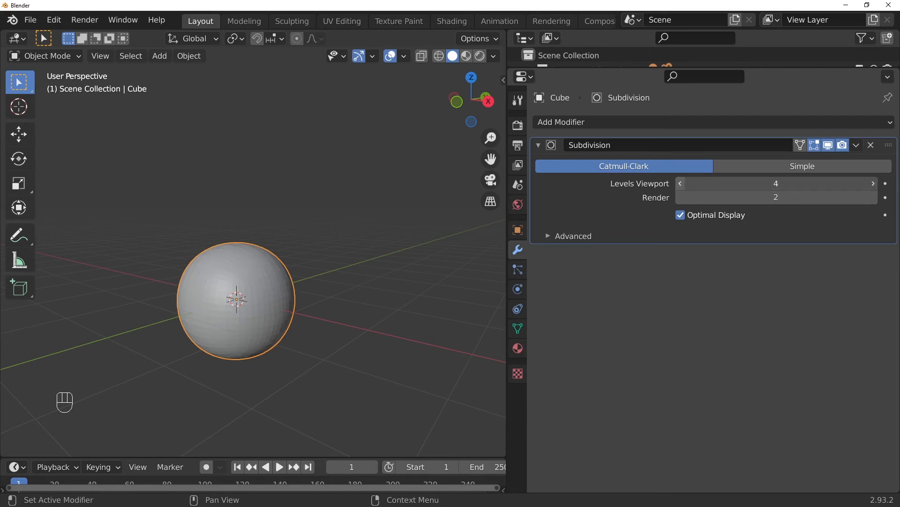
left_click(681, 183)
left_click(681, 183)
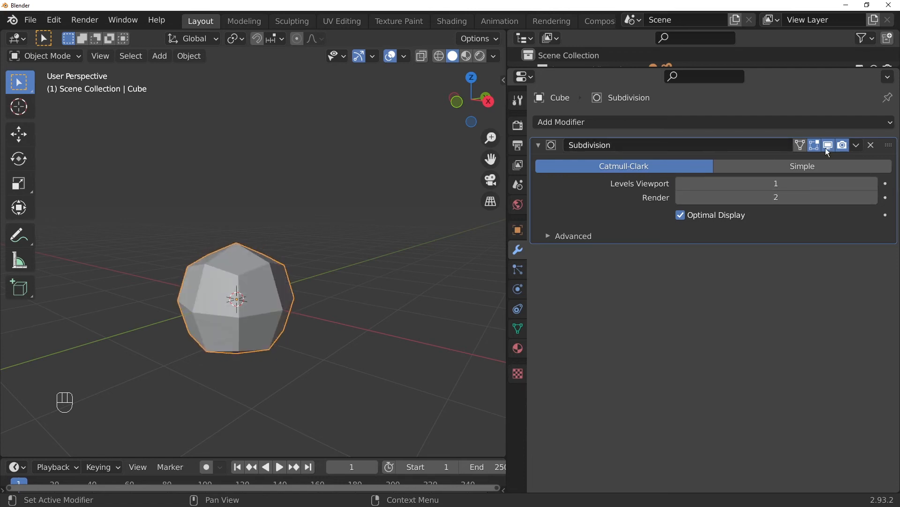
left_click(875, 146)
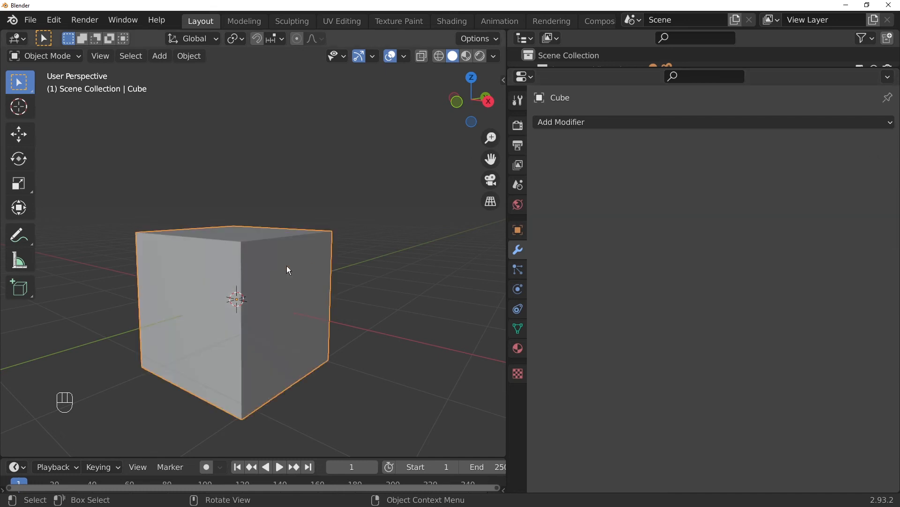
- Duplicate the cube and place the copy above and beside the original so that it overlaps one upper corner
scroll(286, 265, "down", 2)
middle_click_drag(286, 266, 263, 286)
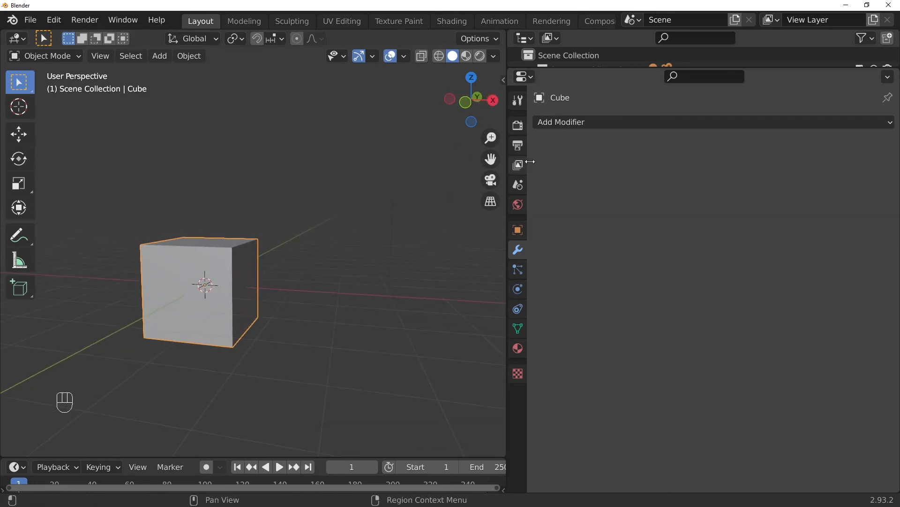
left_click(615, 122)
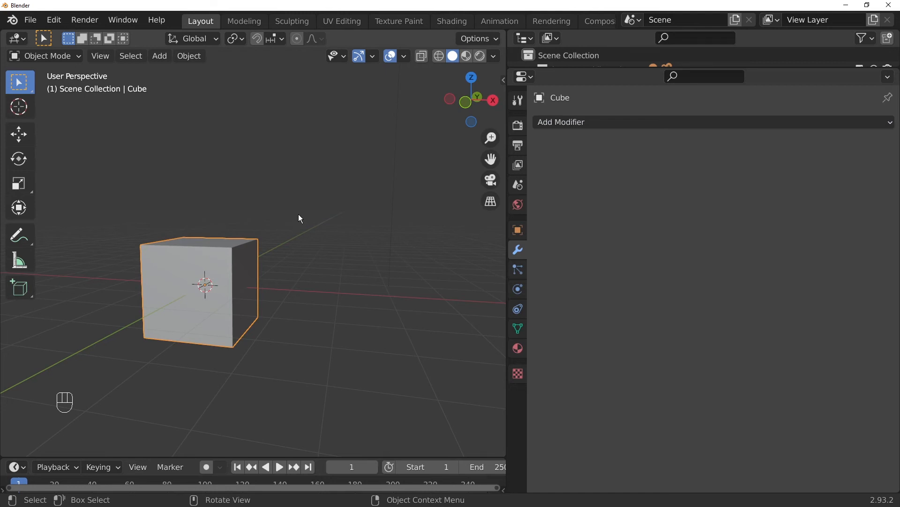
key("shift+d")
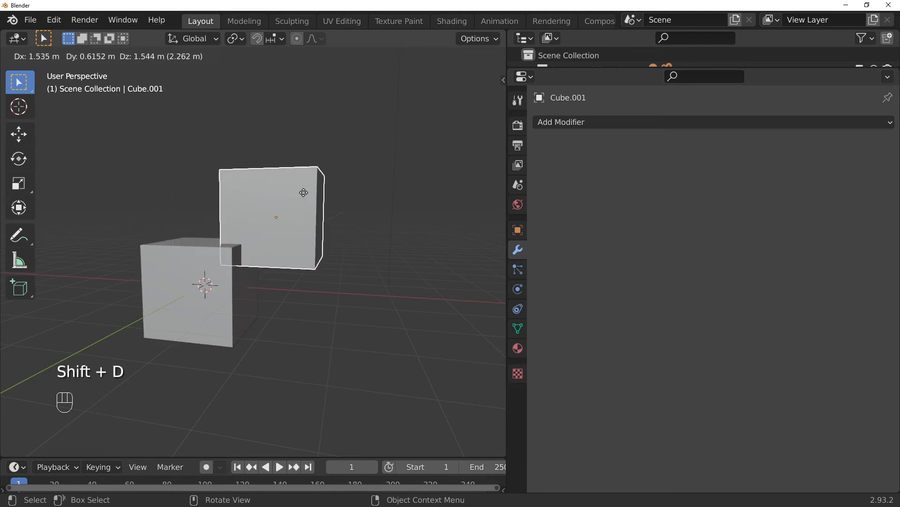
left_click(306, 184)
middle_click_drag(378, 215, 339, 229)
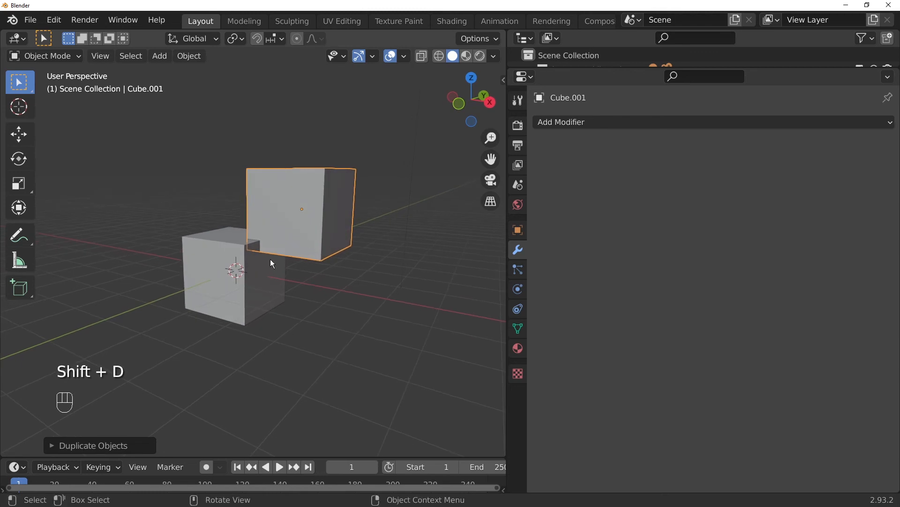
- Add a Boolean modifier to the original cube in Difference mode, with the duplicated cube as its object
left_click(266, 266)
left_click(637, 125)
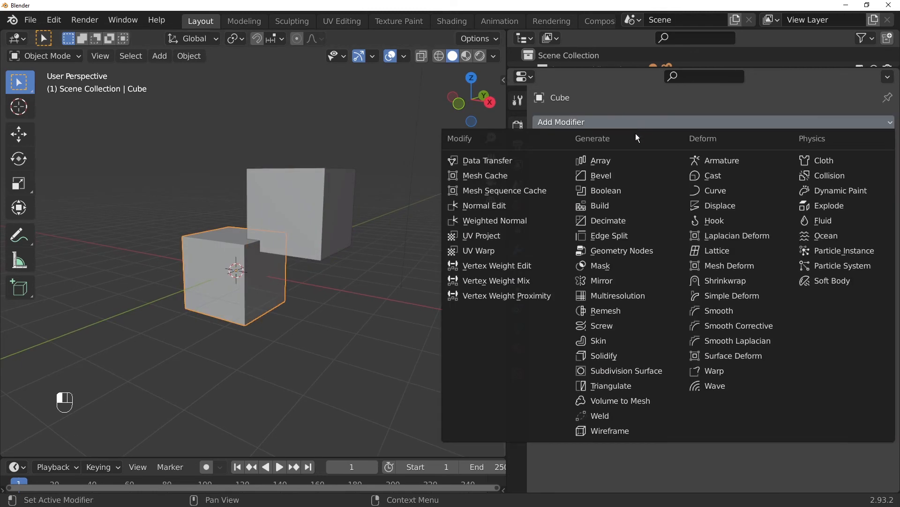
left_click(608, 190)
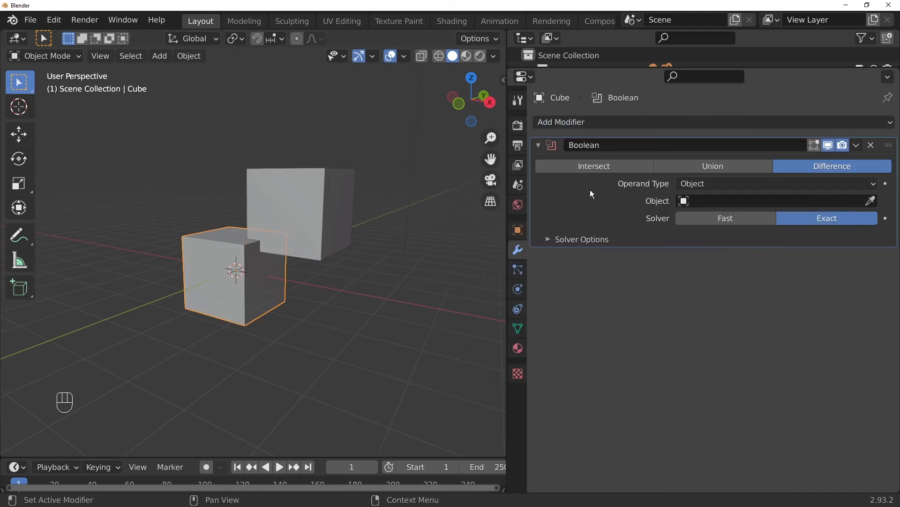
left_click(870, 201)
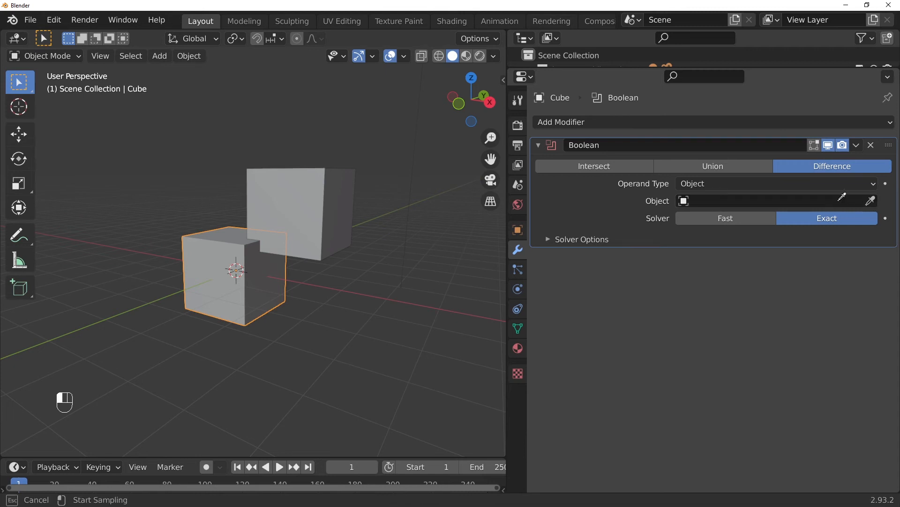
left_click(295, 187)
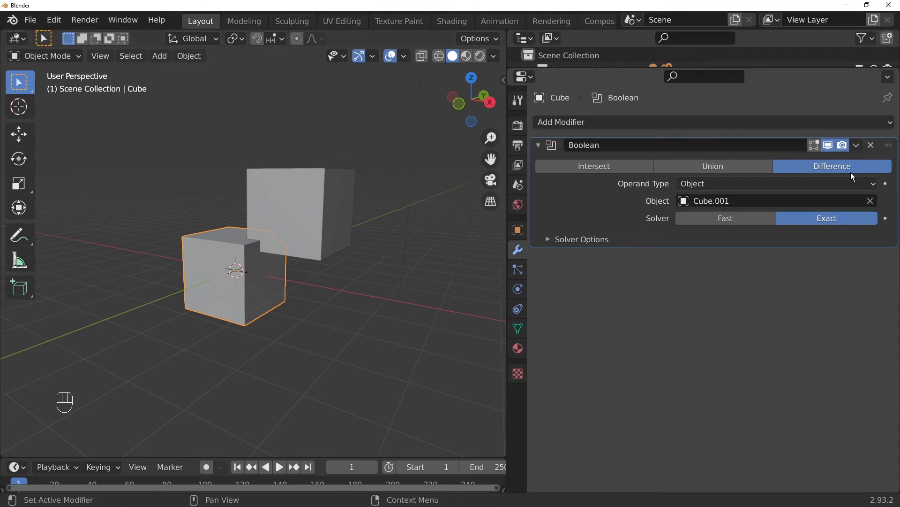
- Move the duplicated cube slightly so that it cuts deeper into the original cube
left_click(322, 190)
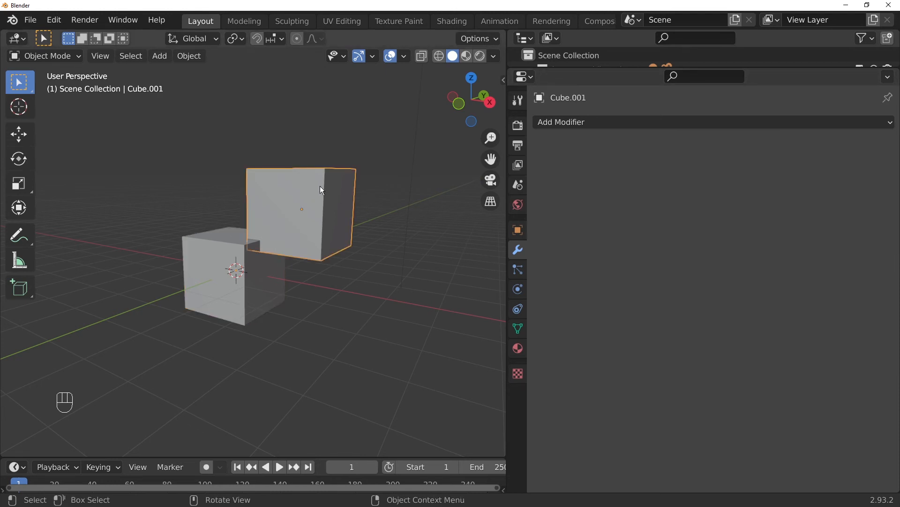
key("g")
left_click(449, 187)
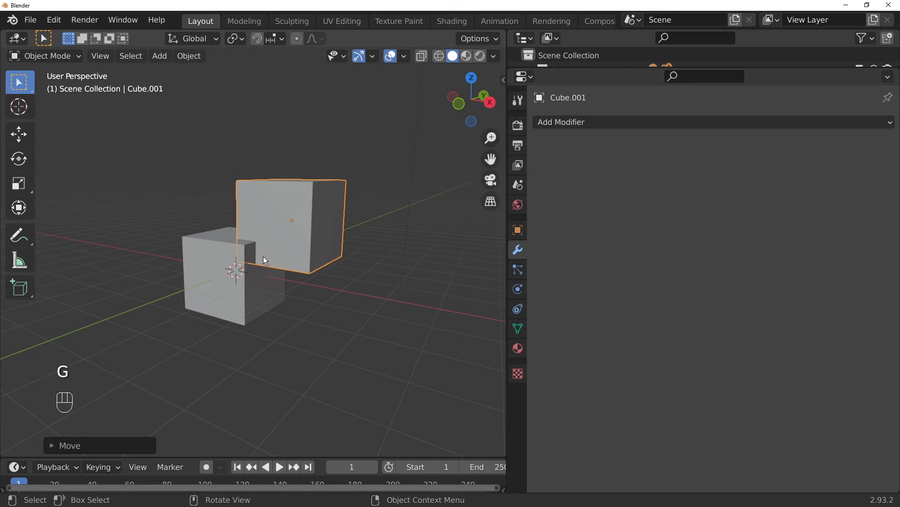
- Select the original cube, enlarge the Outliner area, and expand the 3D model collection
left_click(217, 263)
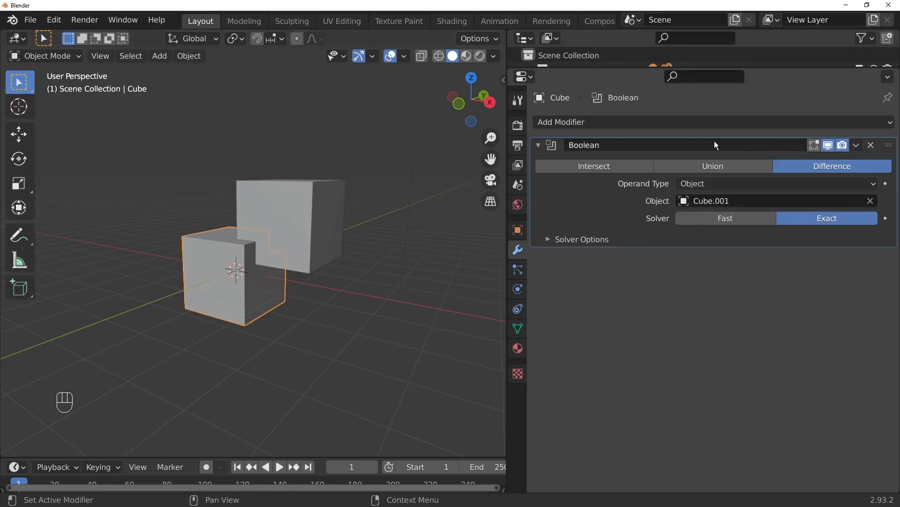
left_click_drag(699, 65, 699, 213)
left_click(528, 83)
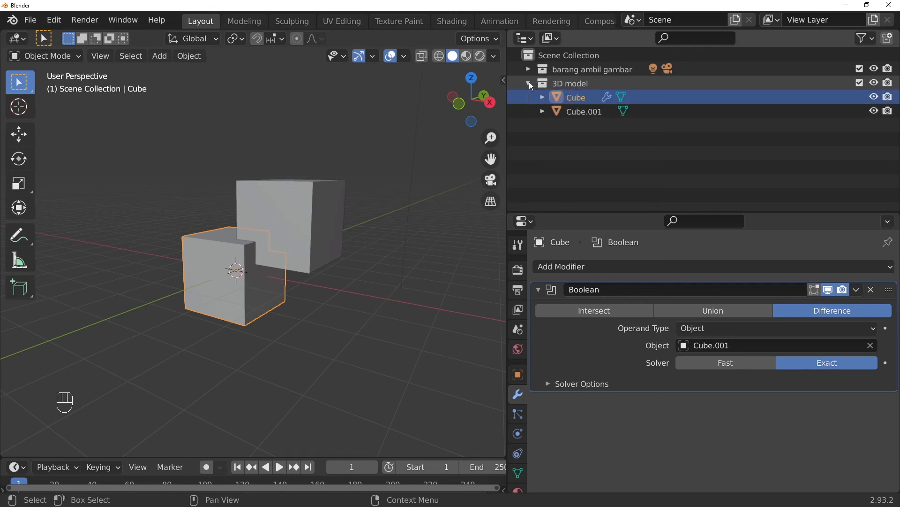
- Hide the duplicated cube and try the Boolean modifier's Union and Intersect modes before returning it to Difference
left_click(874, 111)
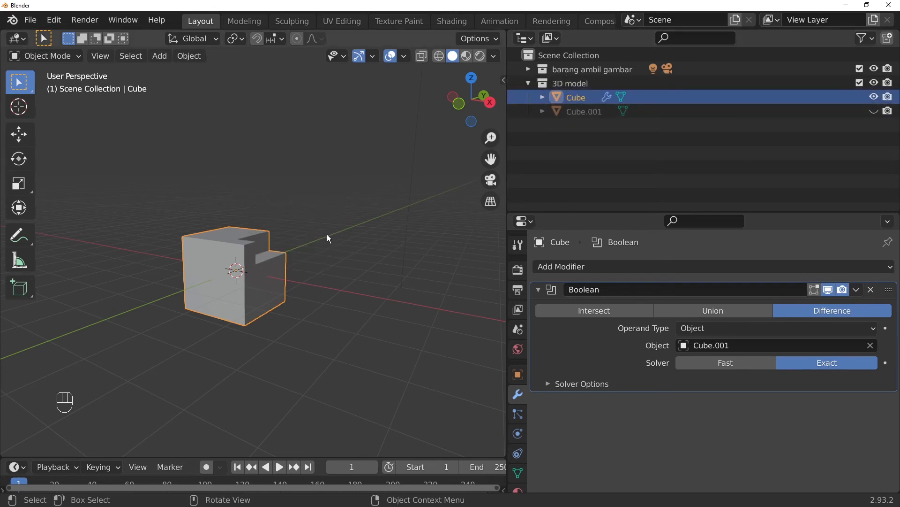
middle_click_drag(274, 241, 347, 289)
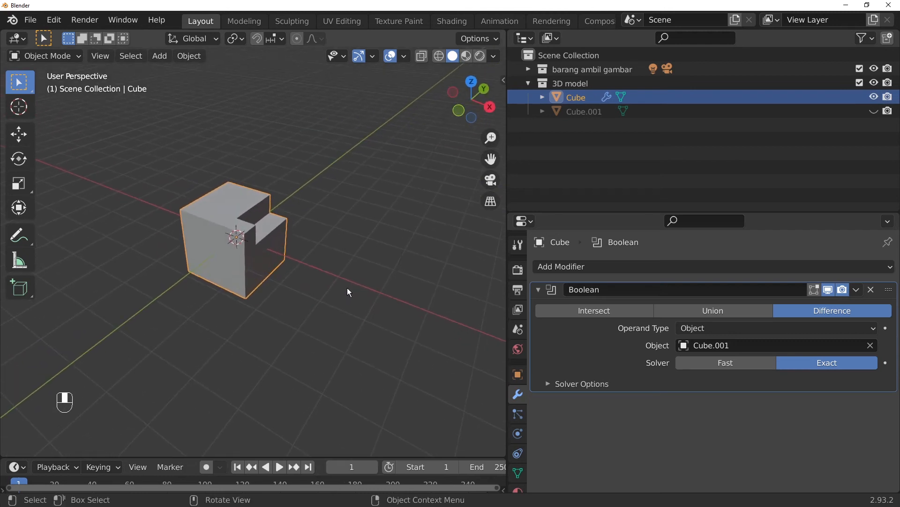
left_click(752, 314)
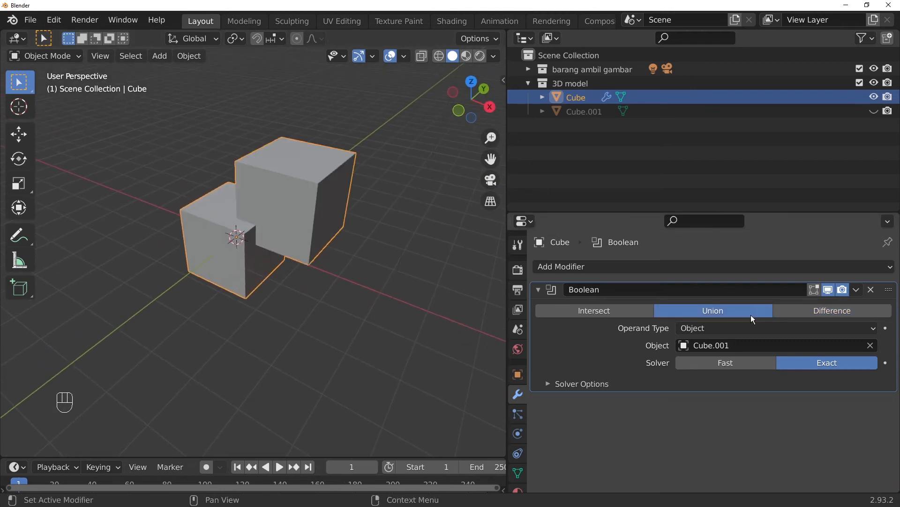
left_click(621, 308)
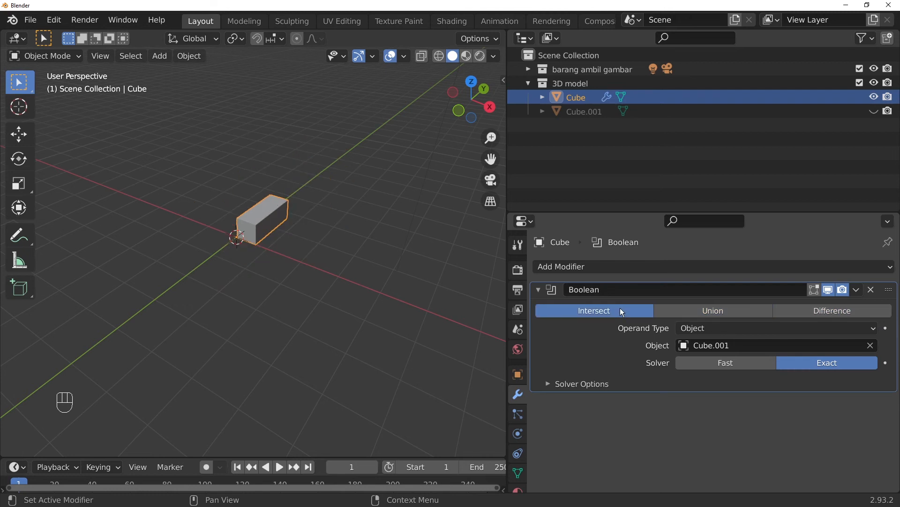
left_click(857, 316)
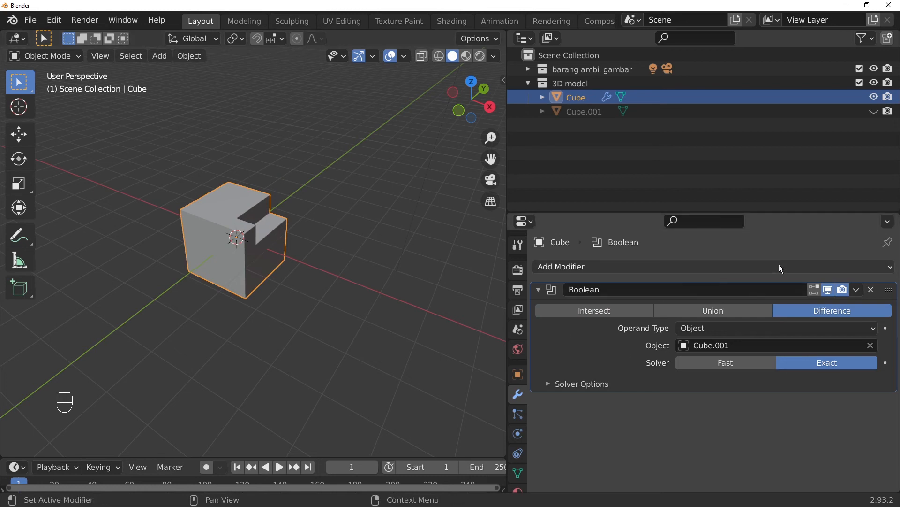
left_click(762, 268)
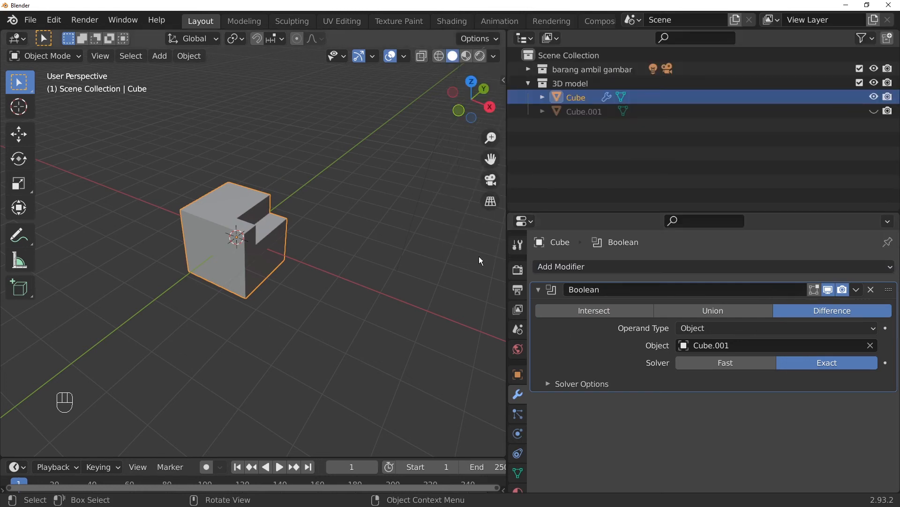
- Unhide the duplicated cube and move it slightly downward beside the original cube
left_click(874, 112)
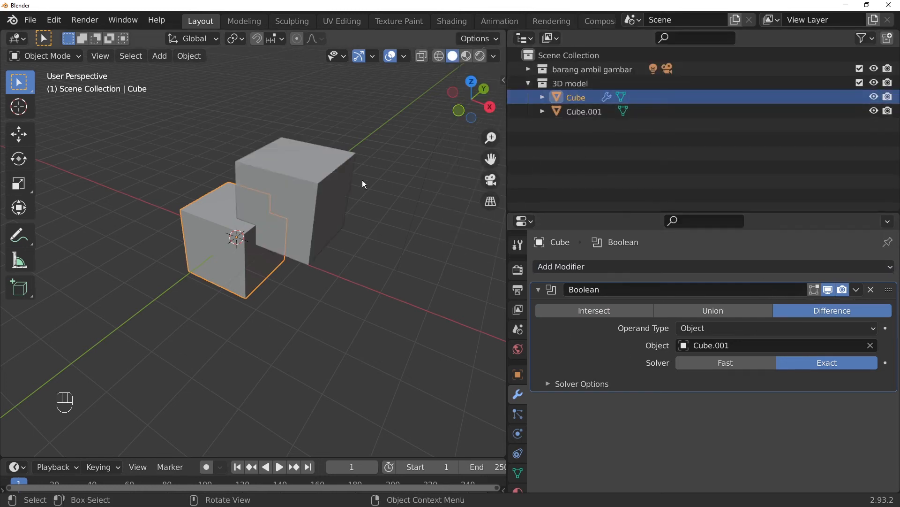
left_click(345, 182)
middle_click_drag(360, 201, 390, 167)
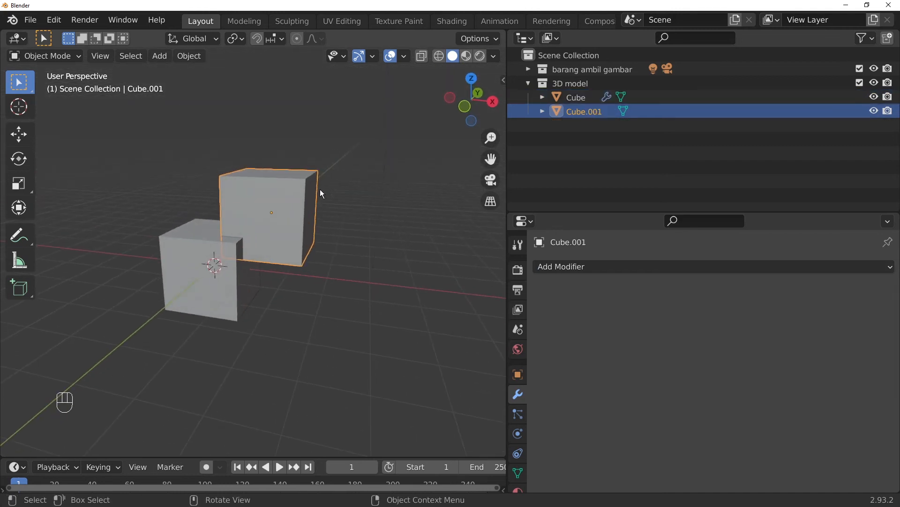
key("g")
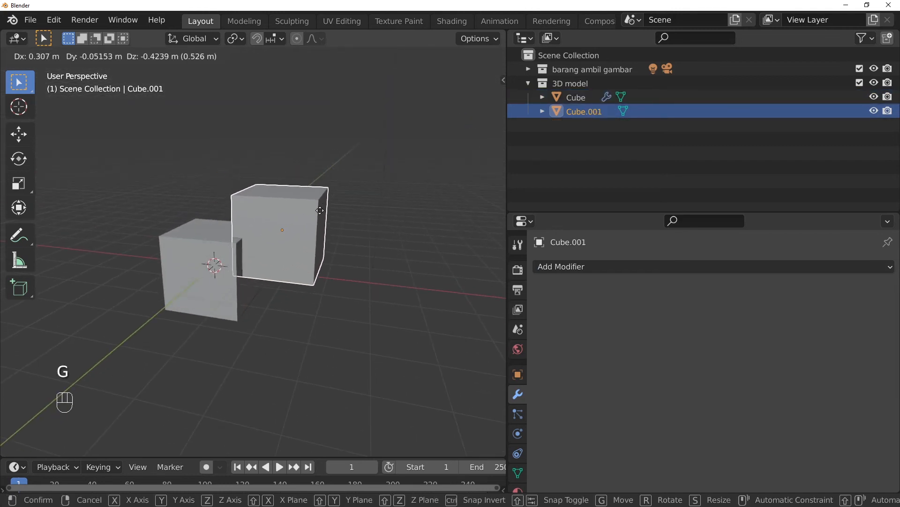
left_click(314, 220)
- Move the duplicated cube sideways toward the original so that the two overlap more
scroll(356, 255, "down", 2)
middle_click_drag(356, 255, 241, 222)
left_click(230, 250)
left_click(271, 227)
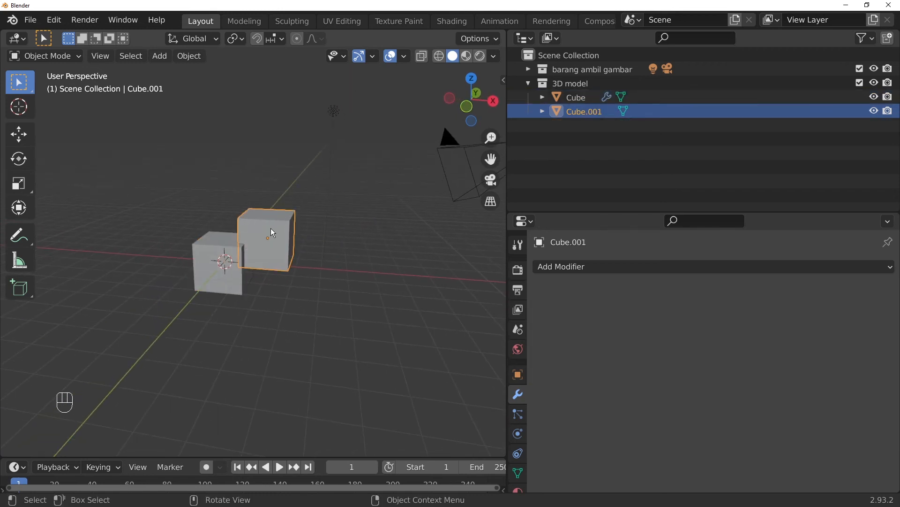
key("g")
left_click(254, 228)
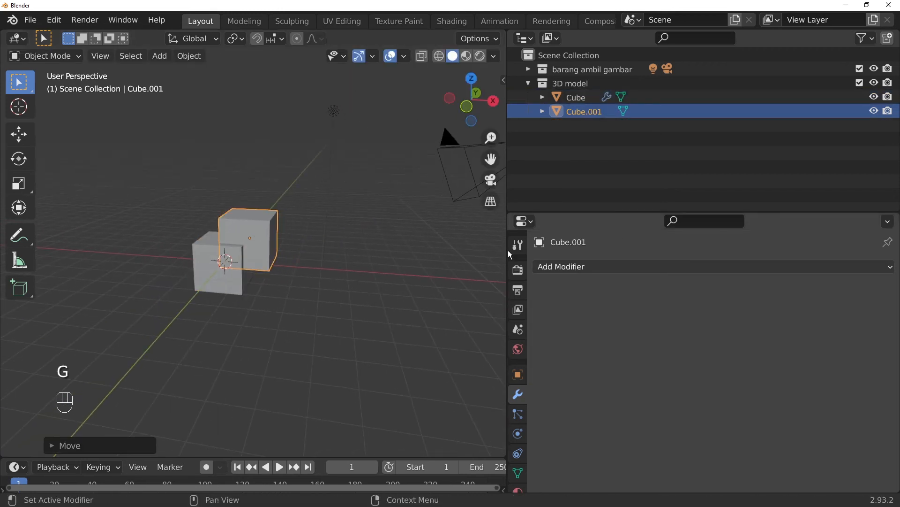
- Add a Mirror modifier to the original cube below its Boolean modifier
left_click(234, 280)
mouse_move(333, 269)
middle_mouse_down()
mouse_move(325, 238)
mouse_move(308, 265)
mouse_move(341, 270)
middle_mouse_up()
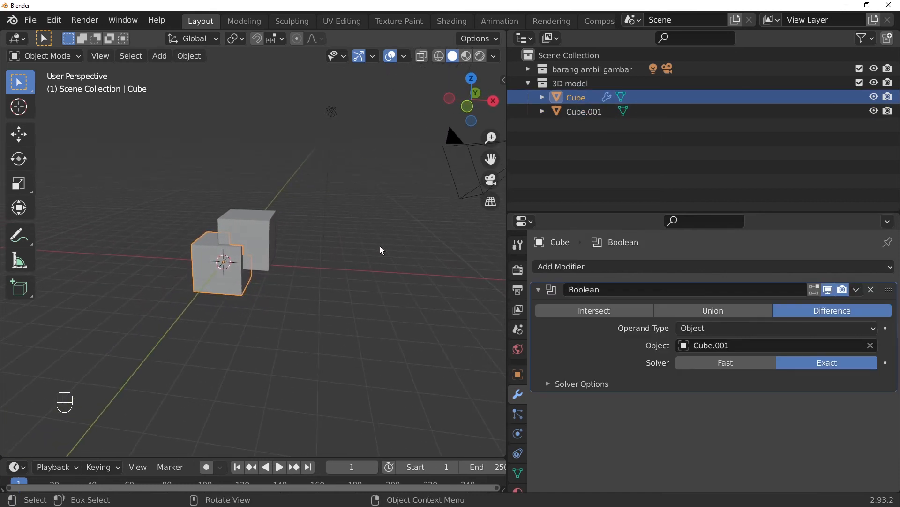
left_click(609, 266)
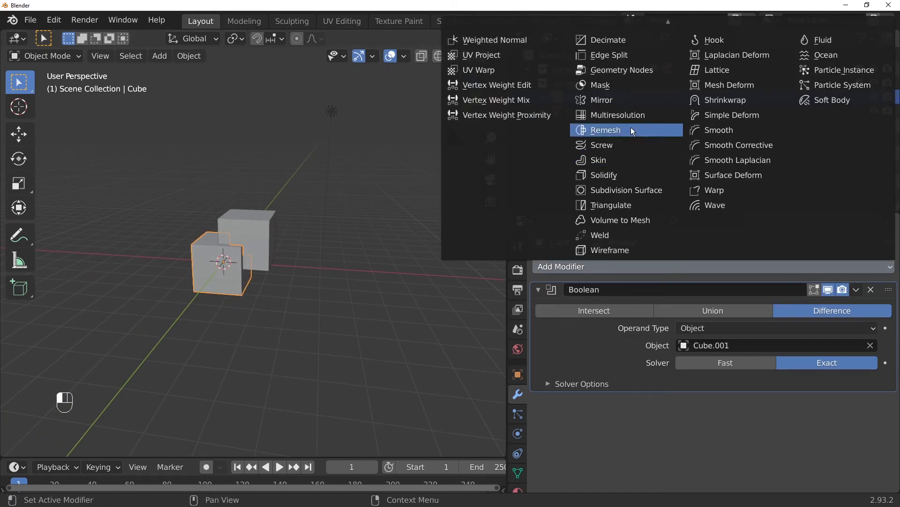
left_click(629, 100)
scroll(253, 342, "down", 3)
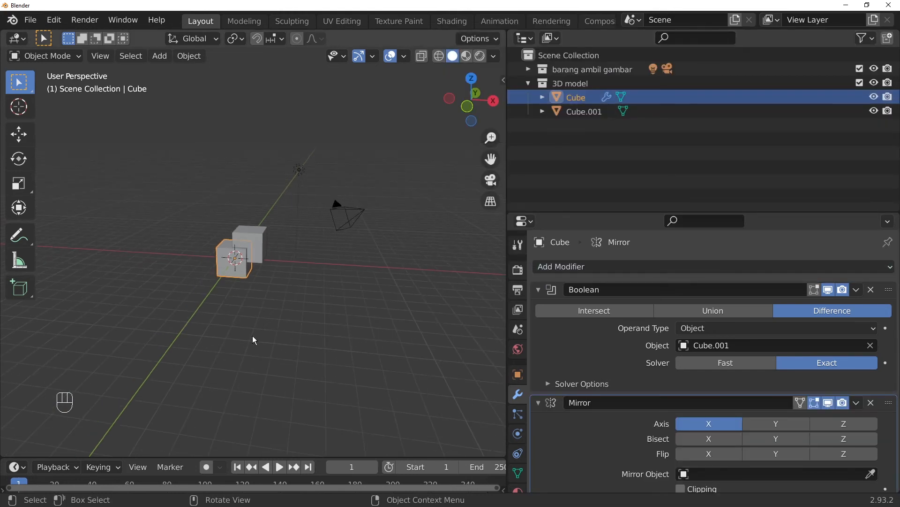
- Add a Subdivision Surface modifier to the original cube as the third modifier in its stack
mouse_move(254, 342)
middle_mouse_down()
mouse_move(241, 317)
mouse_move(270, 315)
mouse_move(244, 331)
middle_mouse_up()
left_click(647, 265)
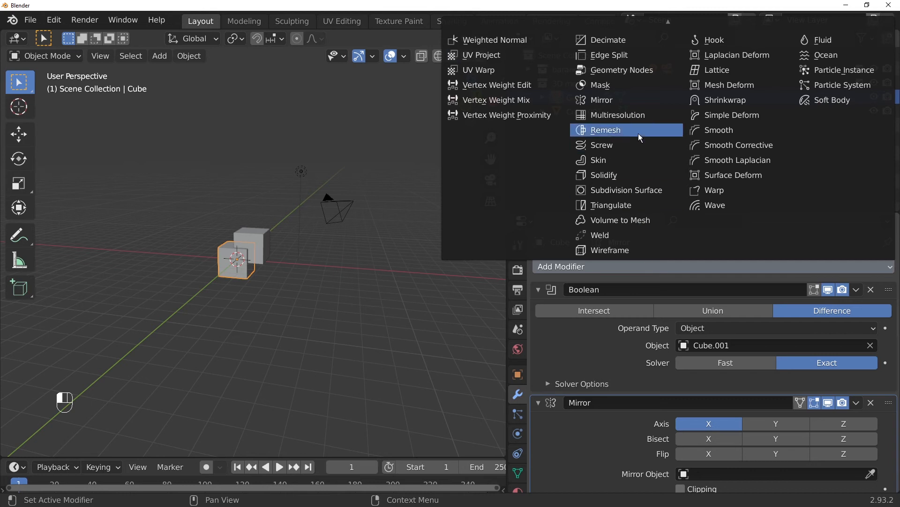
left_click(627, 195)
middle_click_drag(238, 322, 284, 323)
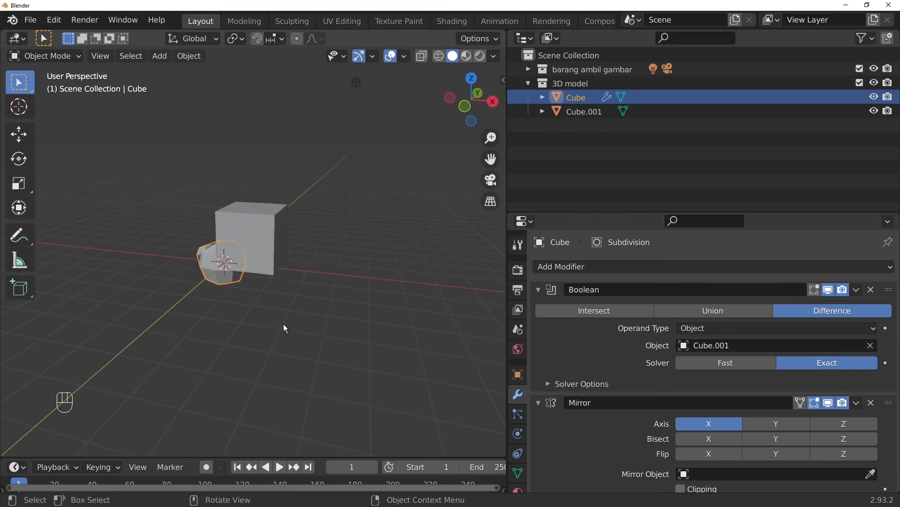
- Collapse the Boolean modifier, disable its viewport display, and remove it from the original cube
left_click(538, 289)
left_click(828, 289)
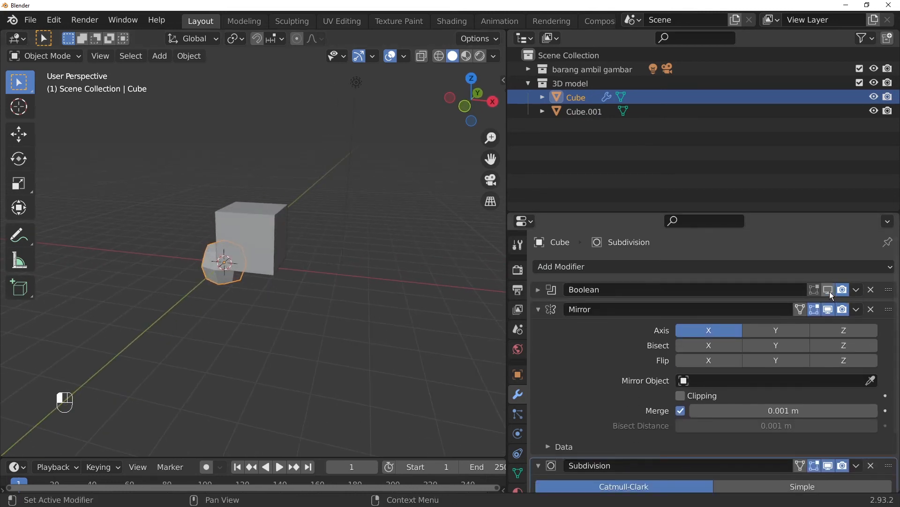
left_click(871, 290)
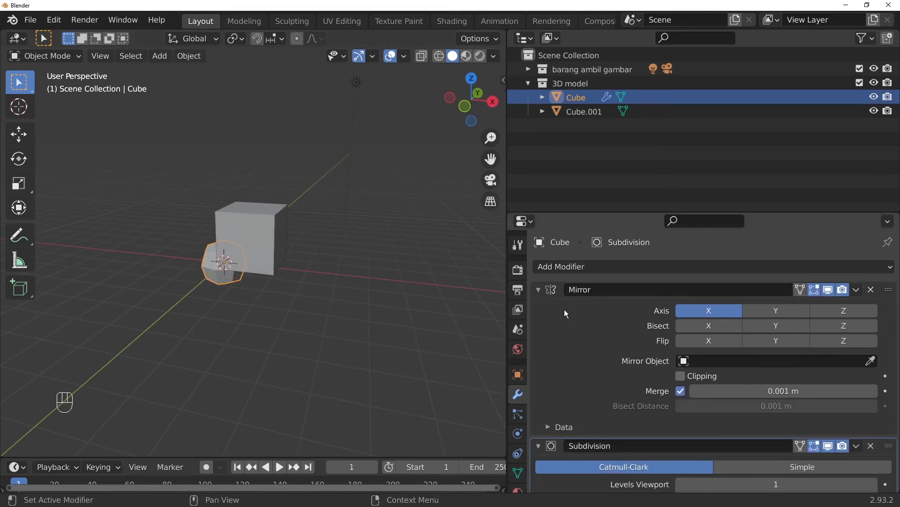
middle_click_drag(382, 280, 399, 278)
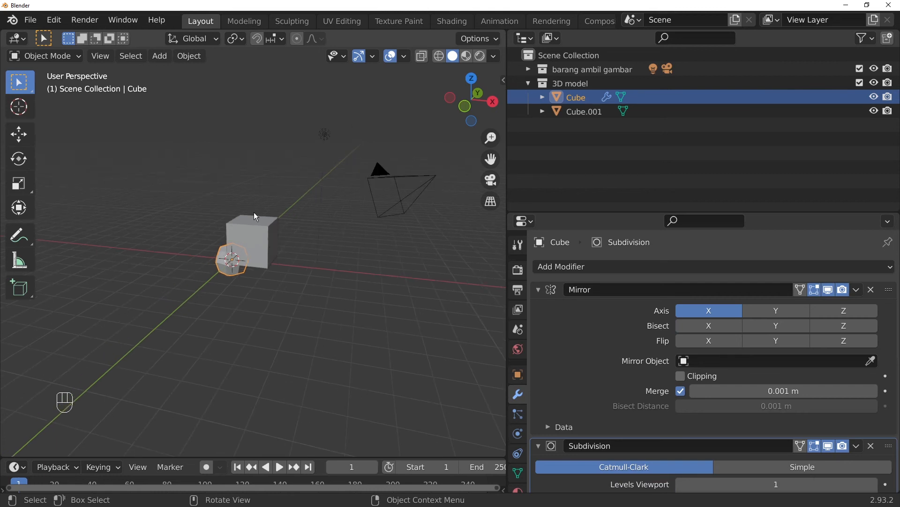
- Delete the duplicated cube from the scene
left_click(258, 233)
key("x")
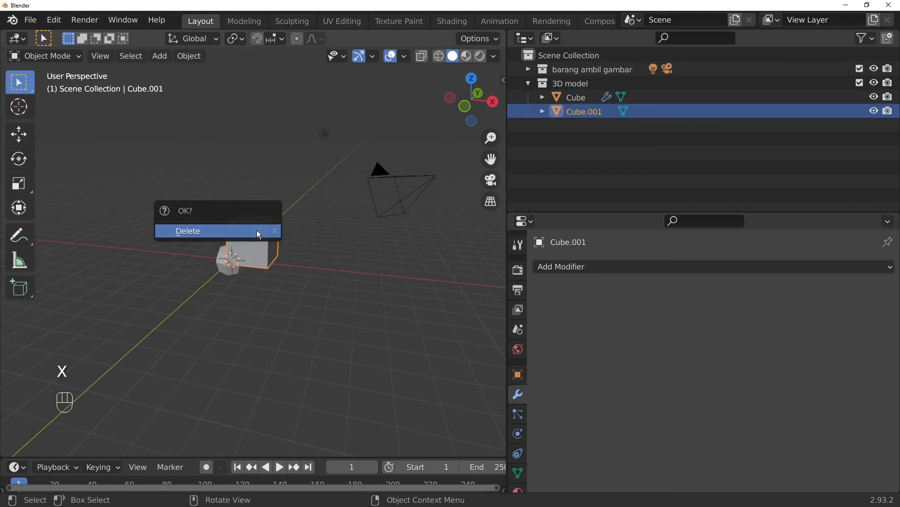
left_click(257, 230)
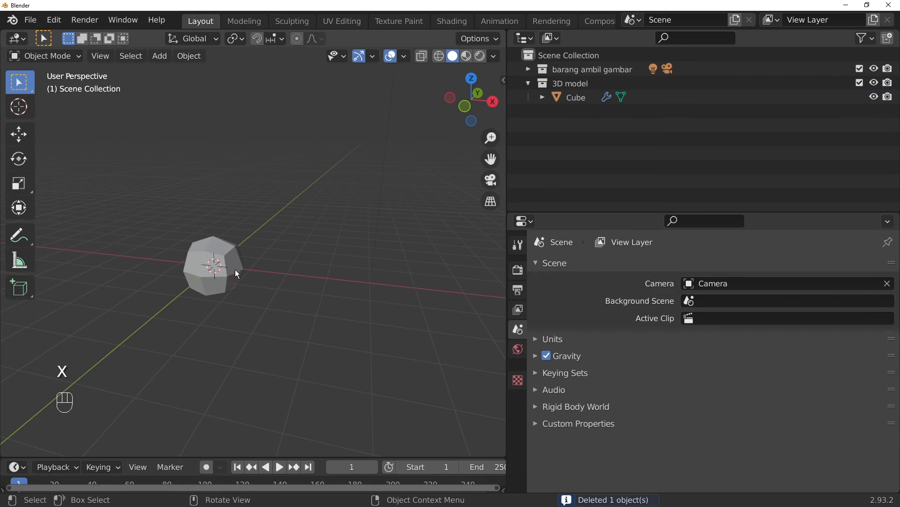
- Reorder the remaining cube's modifiers so that Mirror sits below Subdivision, and apply the Subdivision modifier
left_click(236, 273)
scroll(614, 329, "down", 2)
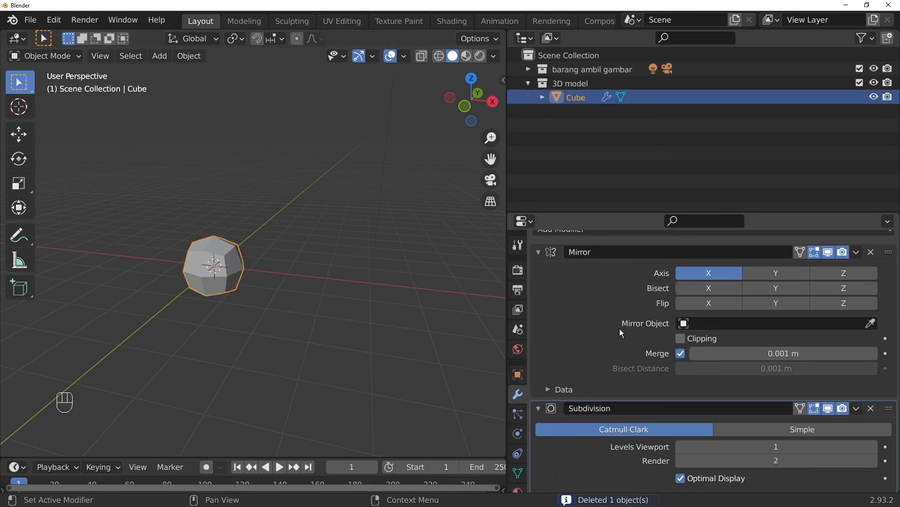
left_click(537, 253)
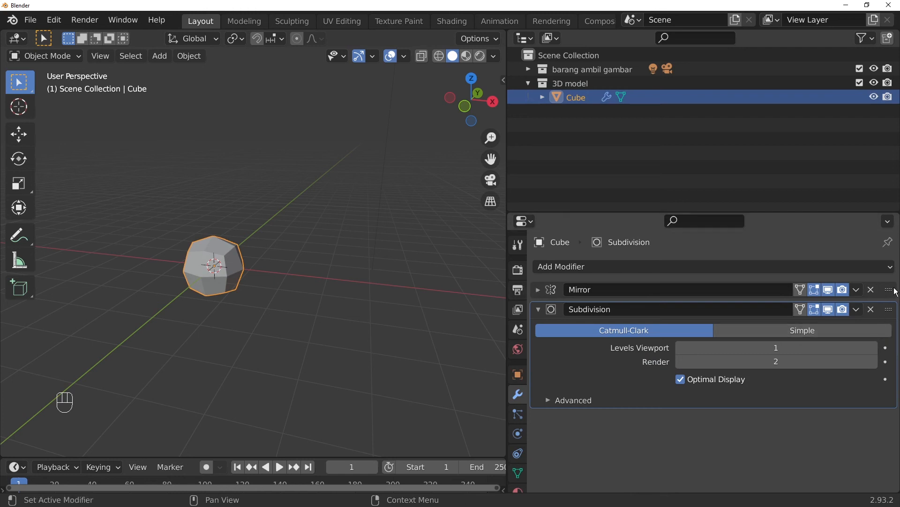
left_click_drag(896, 292, 894, 420)
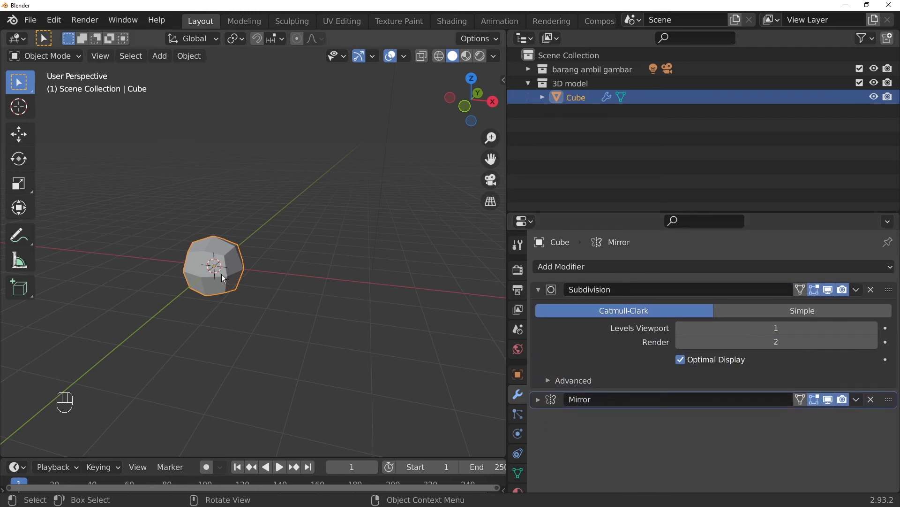
left_click(858, 289)
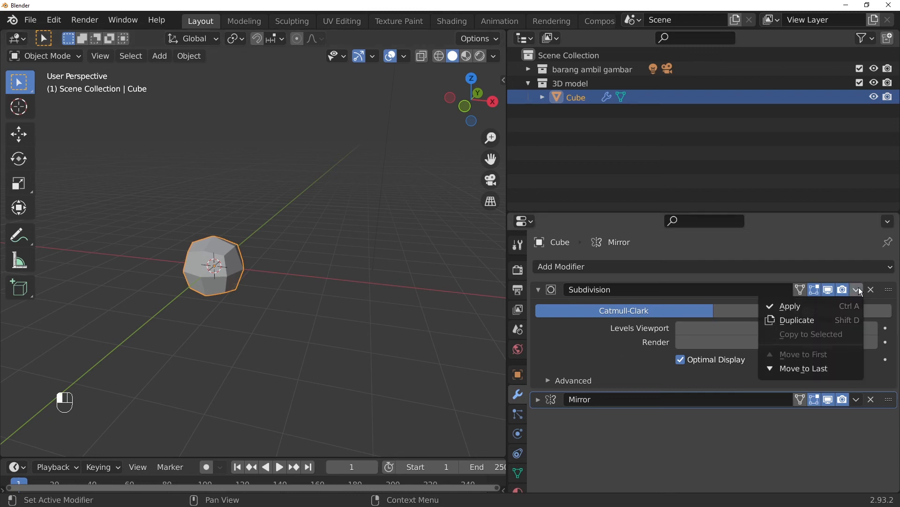
left_click(846, 305)
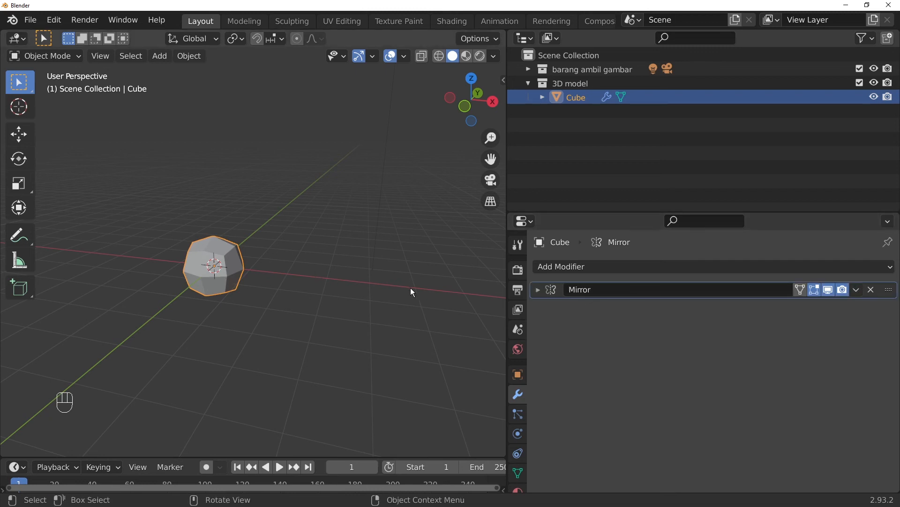
- In Edit Mode, delete the vertices on the negative X half of the mesh from the front view
key("Tab")
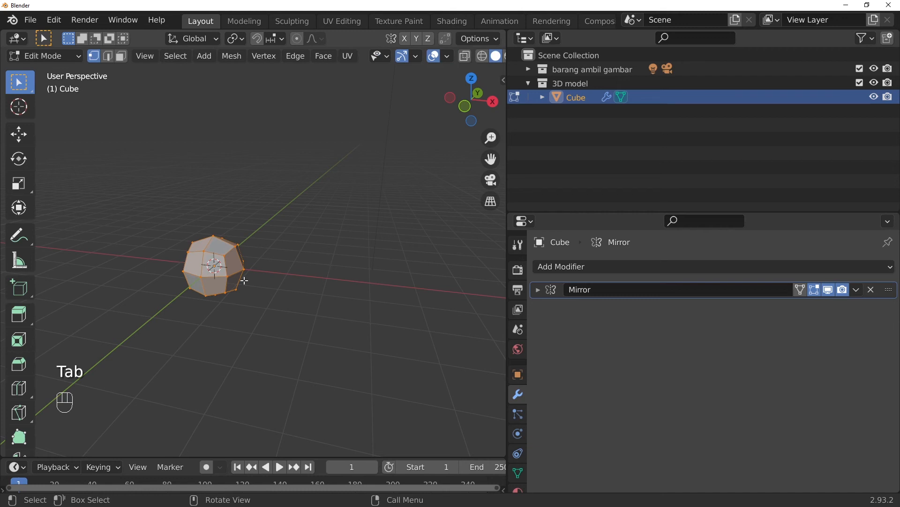
middle_click_drag(258, 284, 378, 213)
key("KP_1")
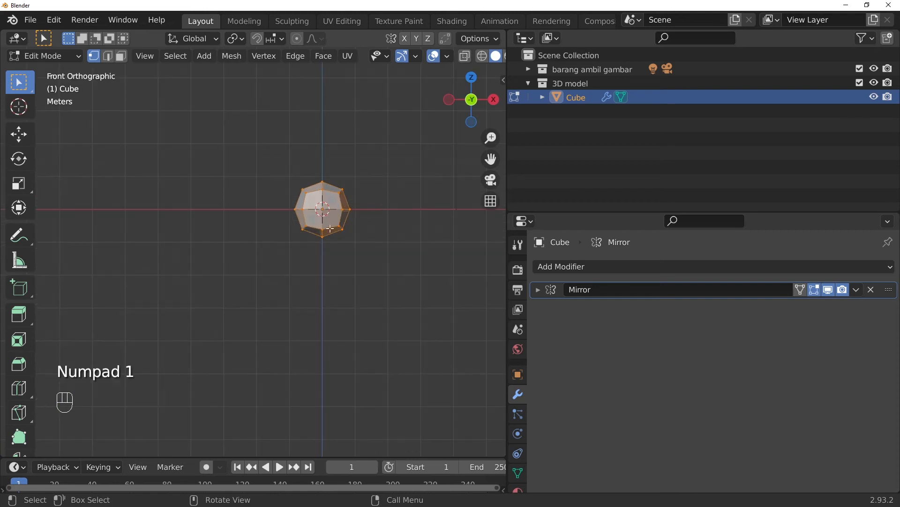
left_click_drag(272, 163, 309, 242)
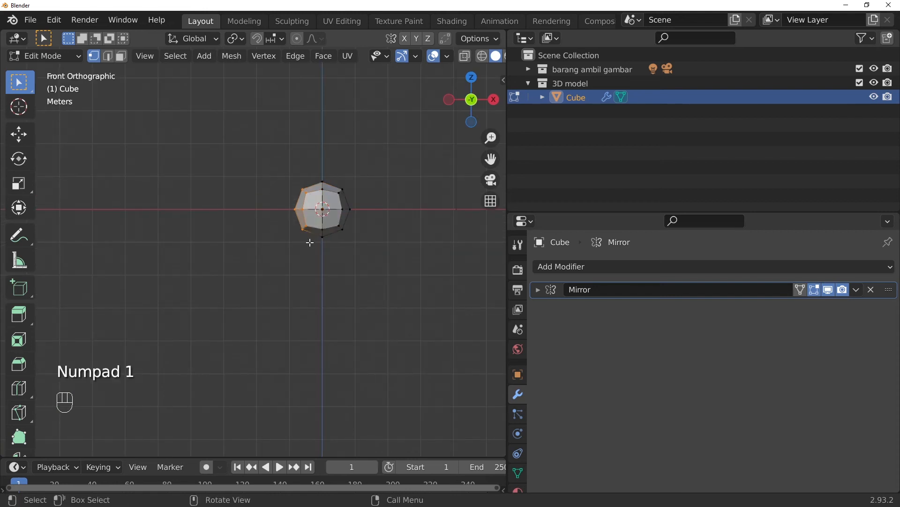
key("x")
left_click(310, 241)
left_click_drag(281, 167, 313, 279)
key("x")
left_click(313, 280)
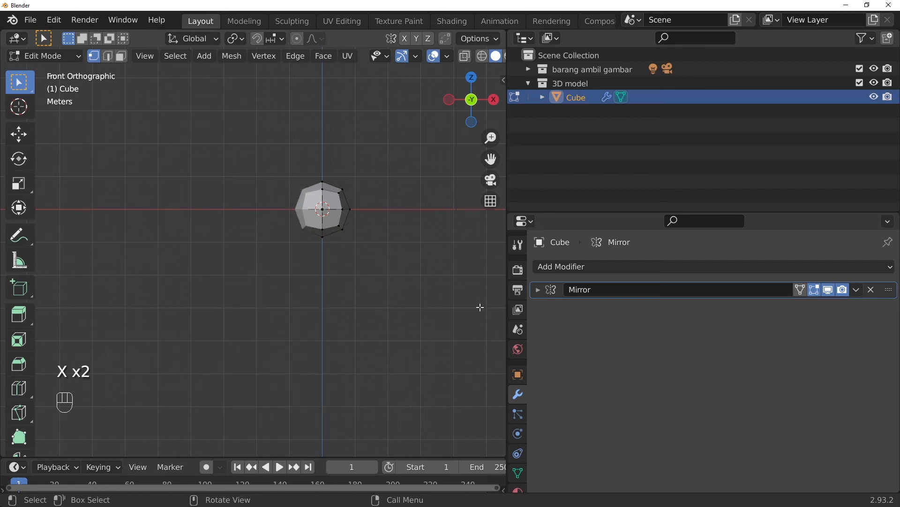
- Turn the Mirror modifier's viewport display off to inspect the remaining half mesh, and turn it back on
middle_click_drag(350, 370, 339, 301)
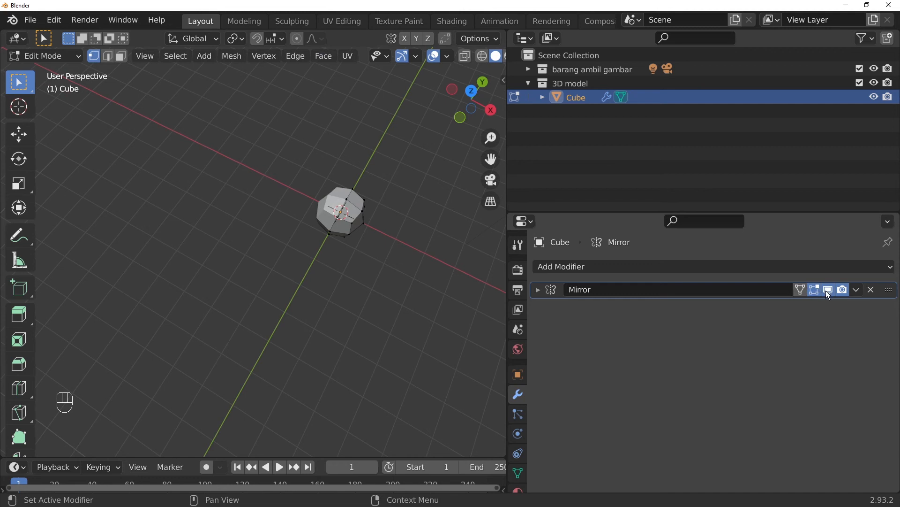
left_click(828, 290)
middle_click_drag(451, 291, 418, 253)
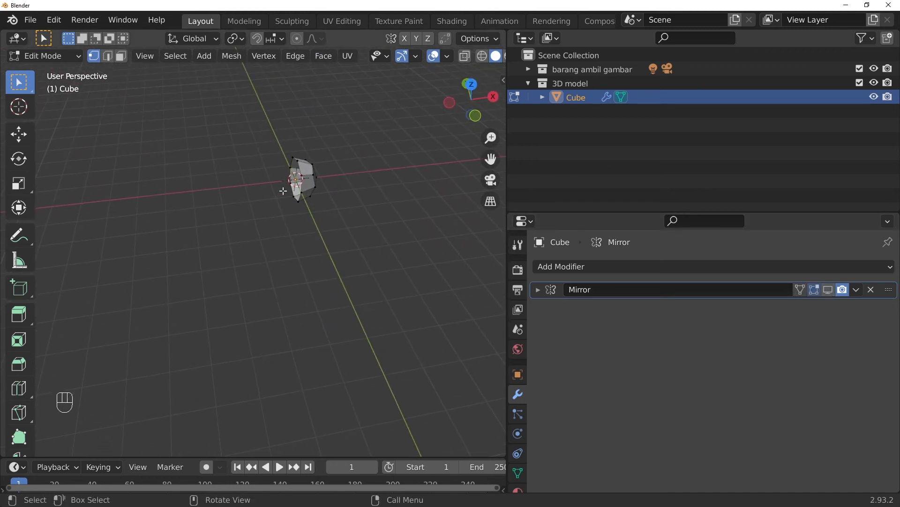
scroll(310, 220, "up", 3)
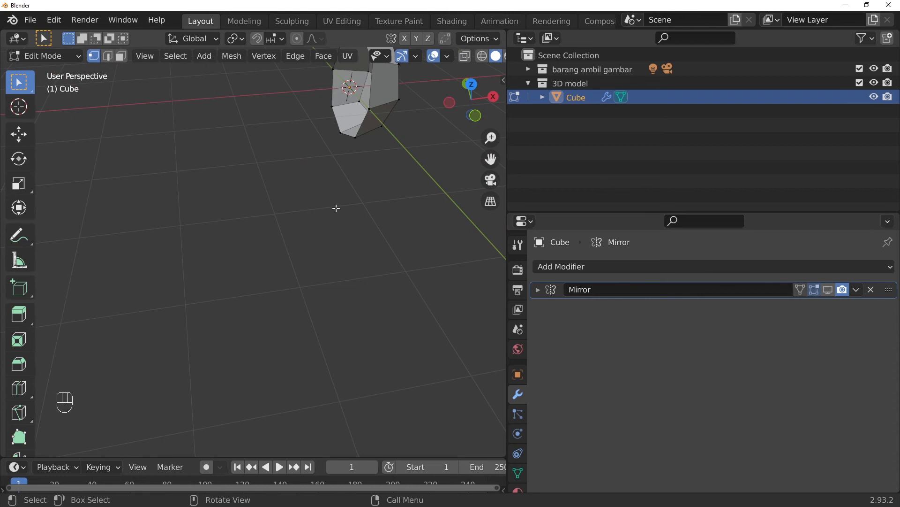
middle_click_drag(380, 92, 329, 202, "shift")
scroll(305, 295, "up", 3)
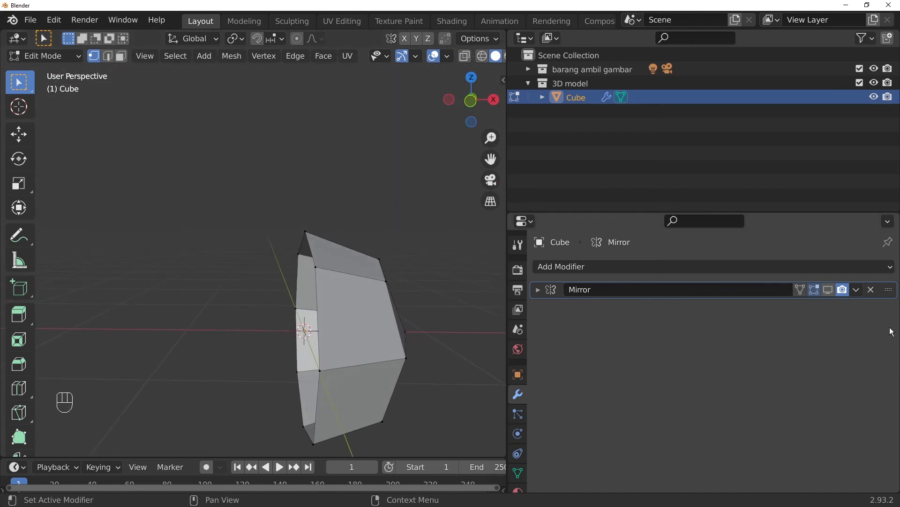
left_click(829, 290)
scroll(434, 302, "down", 3)
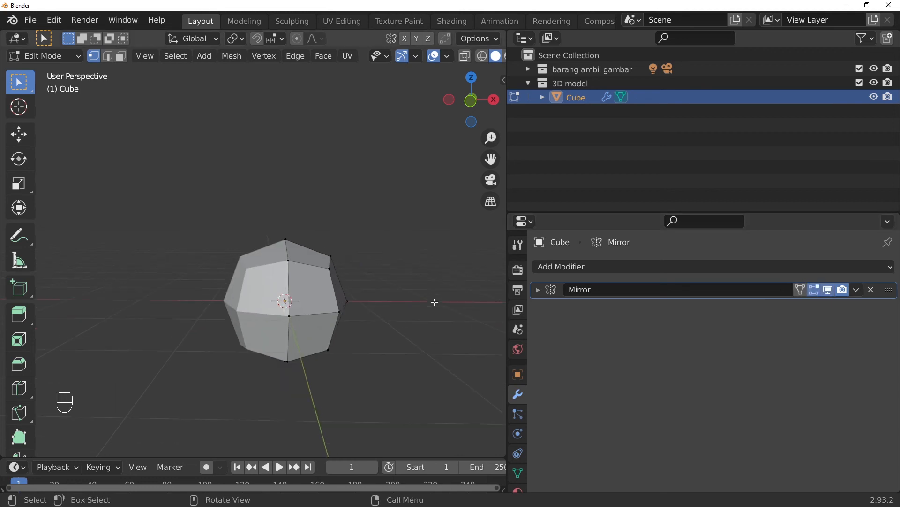
- In face select mode, extrude a bottom face of the mirrored half mesh downward to form a pair of legs
middle_click_drag(361, 291, 341, 262)
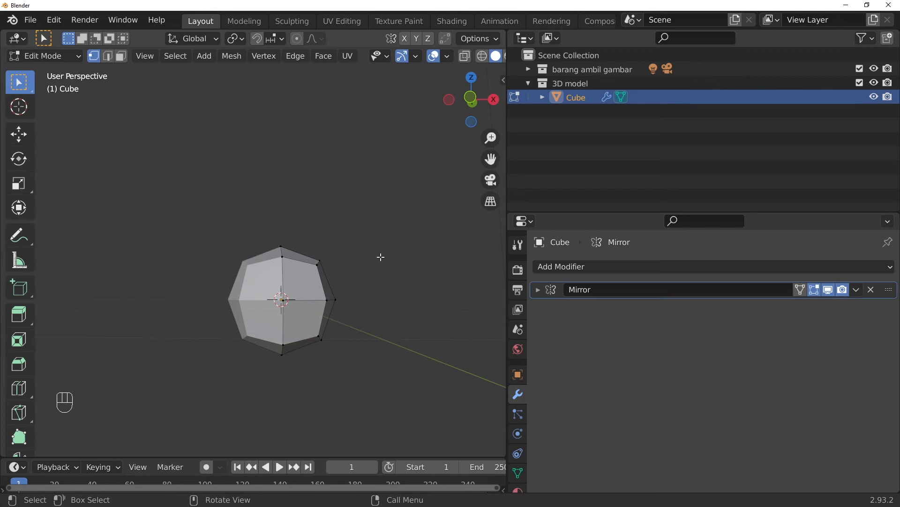
scroll(384, 270, "down", 3)
middle_click_drag(325, 324, 290, 310)
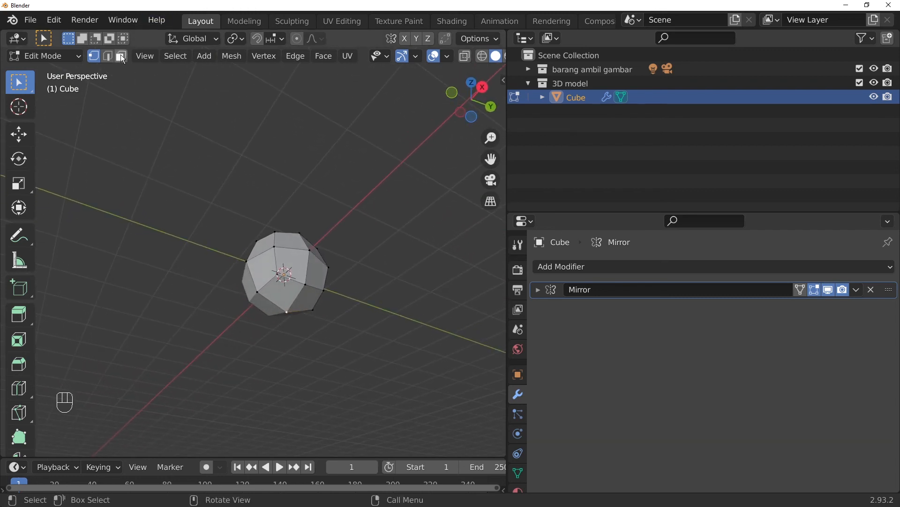
key("2")
left_click(121, 56)
left_click(303, 294)
middle_click_drag(350, 346, 415, 384)
key("e")
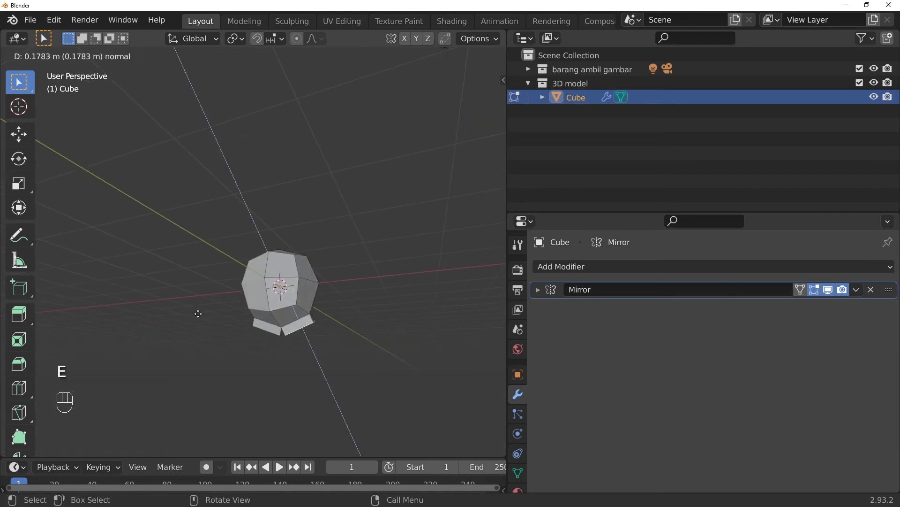
left_click(253, 354)
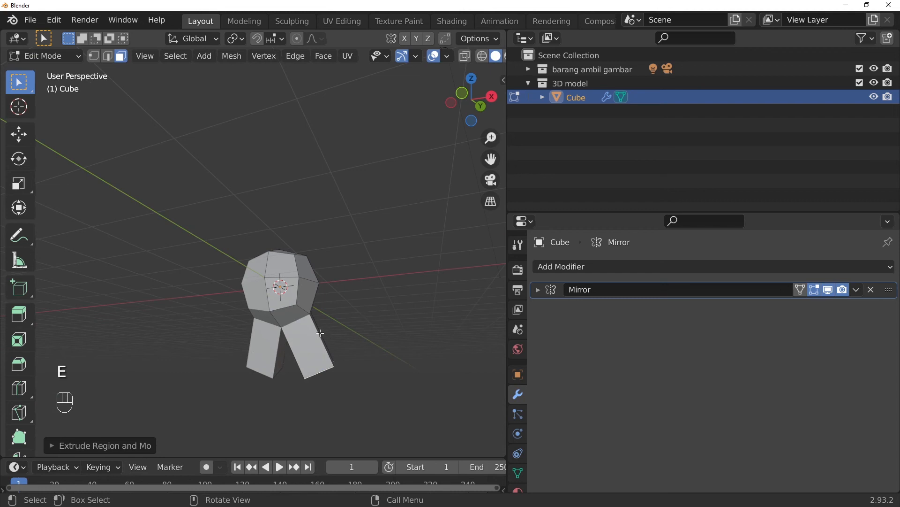
- Extrude the lower outer side face of the body outward to form a pair of arms
middle_click_drag(320, 333, 269, 318)
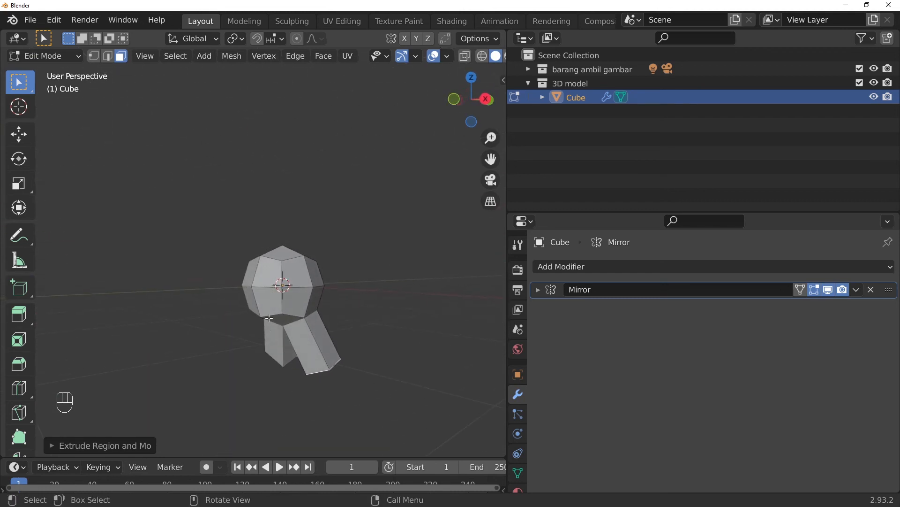
left_click(318, 294)
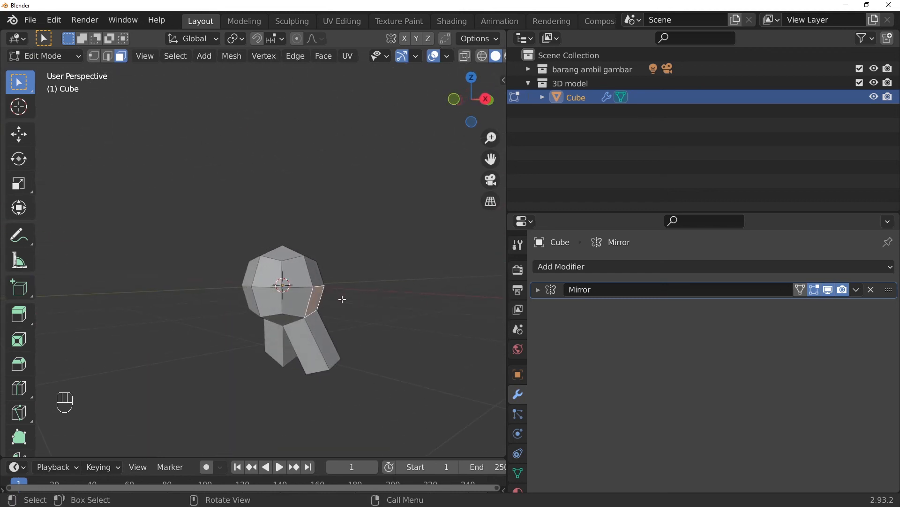
middle_click_drag(343, 299, 410, 291)
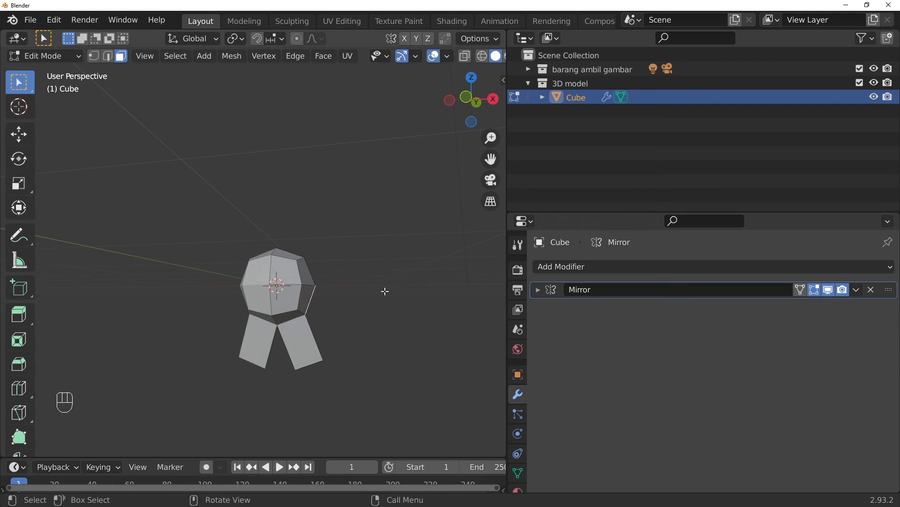
key("e")
left_click(442, 308)
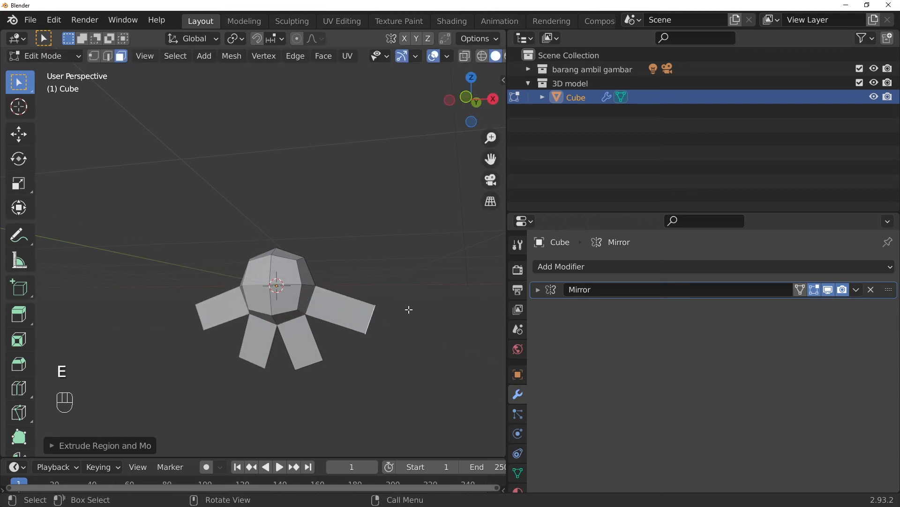
- Turn off the Mirror modifier's viewport display and add a Subdivision Surface modifier to the cube
middle_click_drag(394, 321, 331, 324)
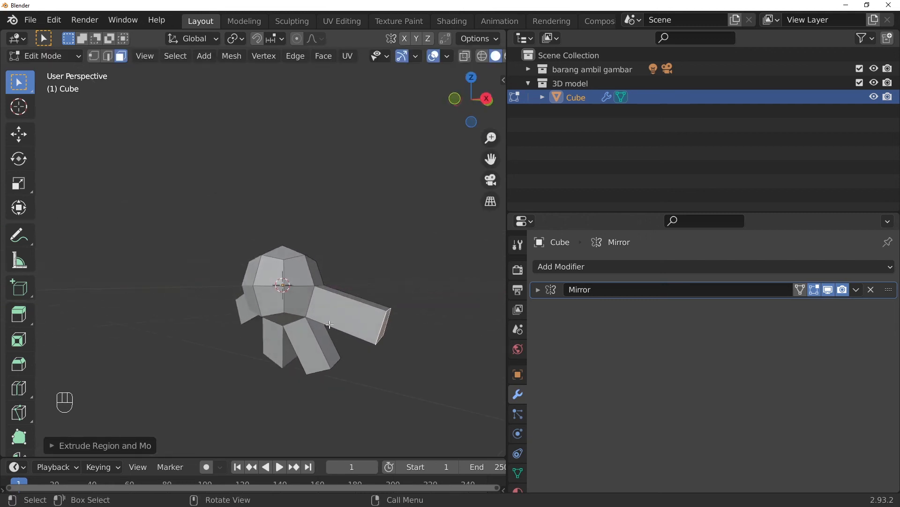
left_click(828, 289)
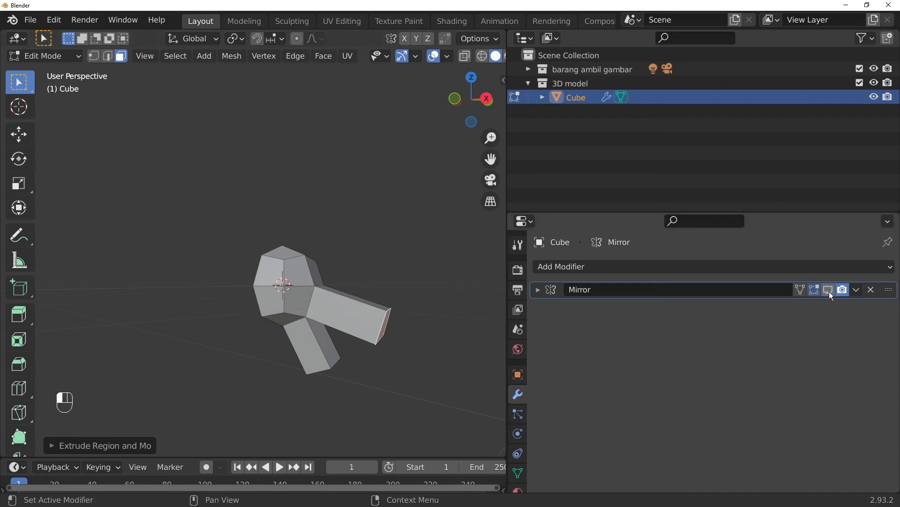
middle_click_drag(241, 295, 270, 274)
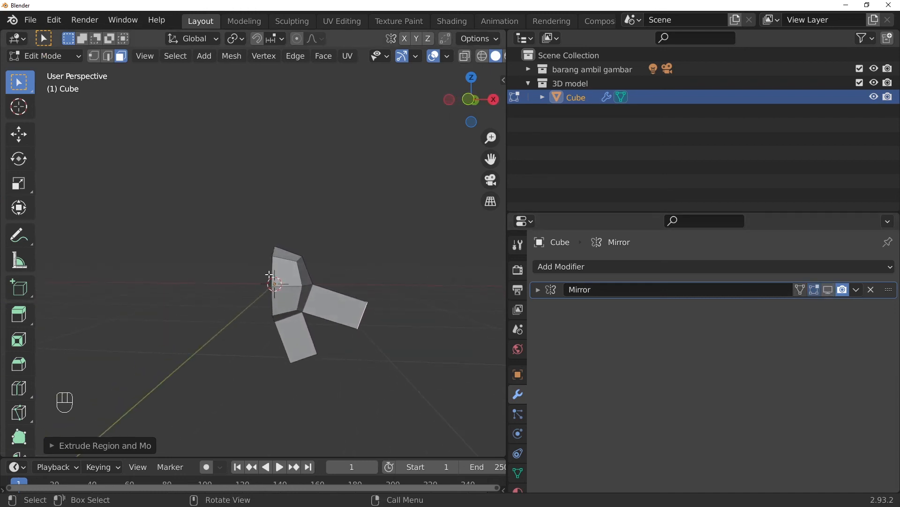
left_click(616, 267)
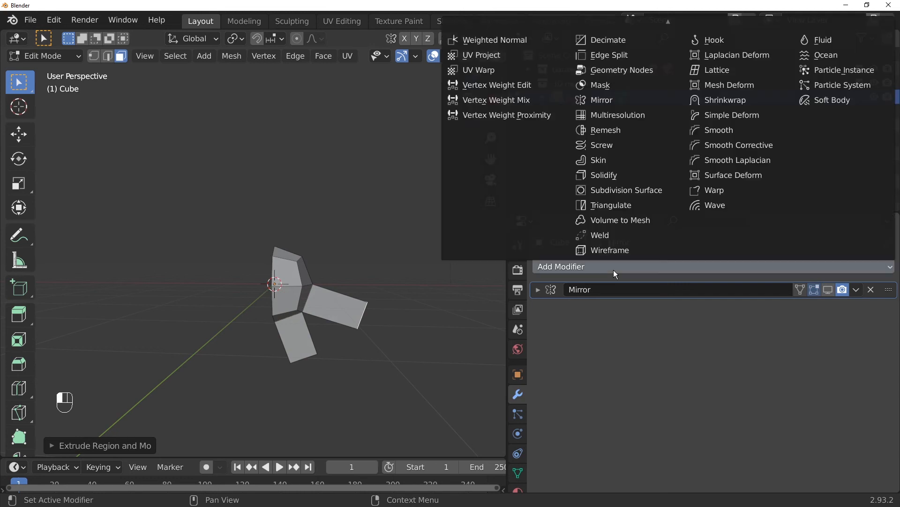
left_click(625, 191)
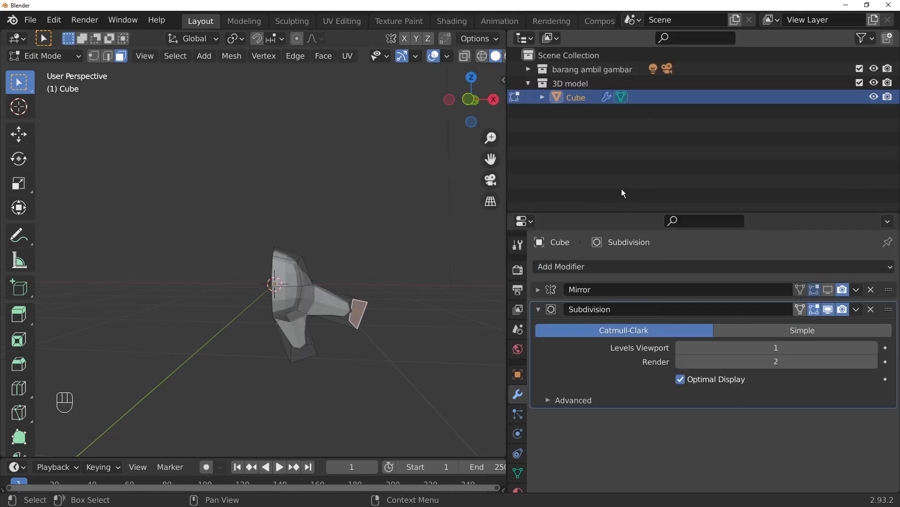
middle_click_drag(342, 375, 267, 331)
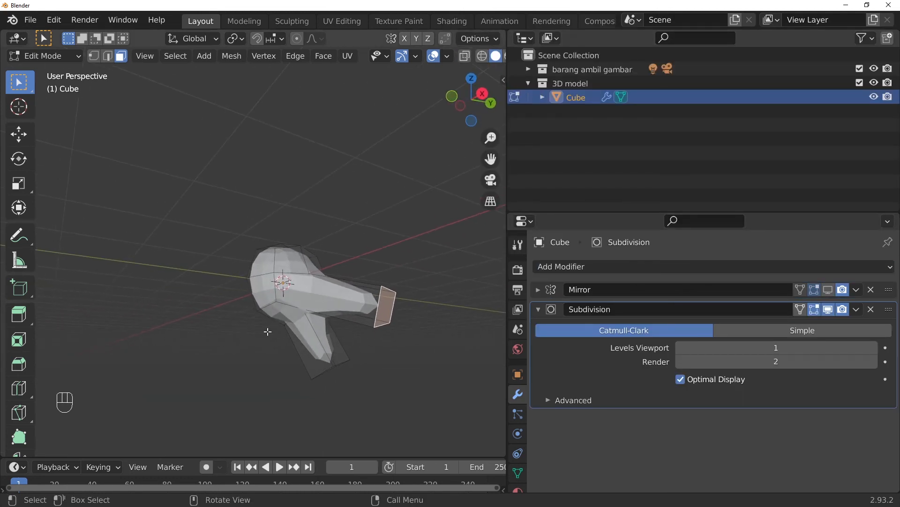
- Add one centred loop cut around the arm and another around the leg
middle_click_drag(396, 348, 366, 340)
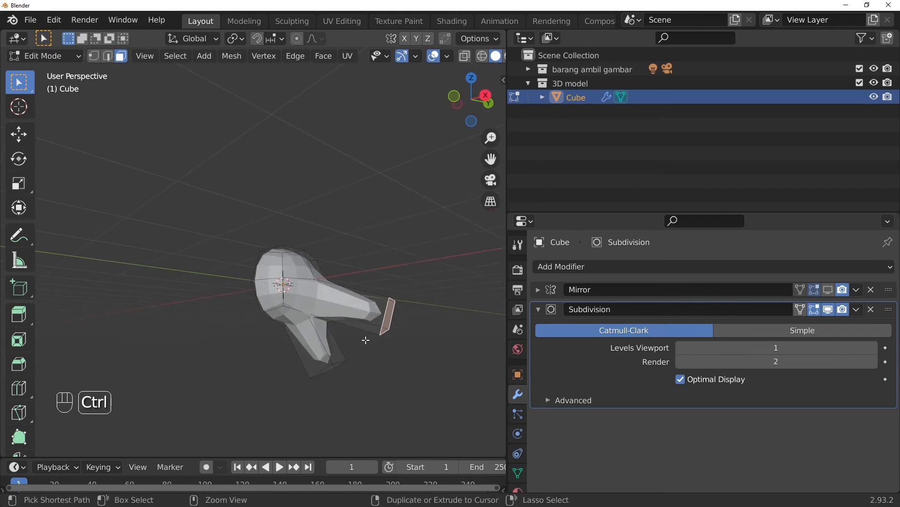
key("ctrl+r")
left_click(325, 313)
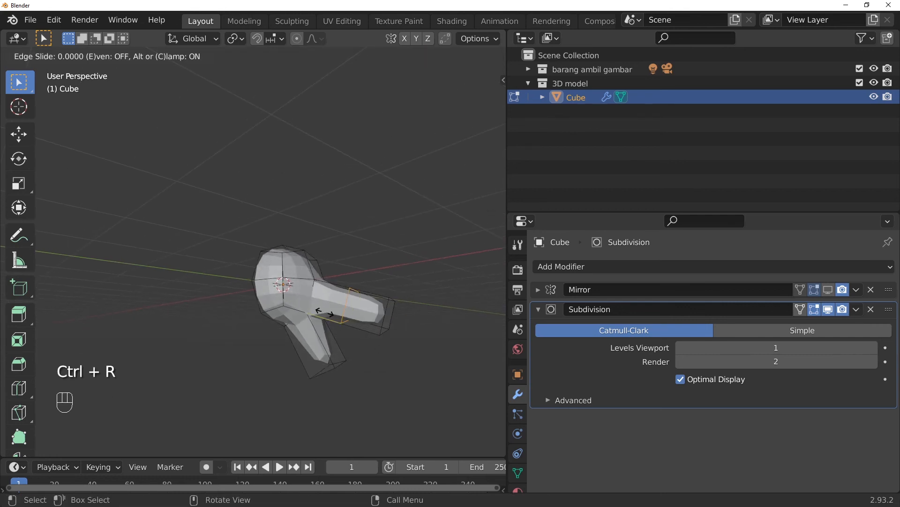
right_click(325, 312)
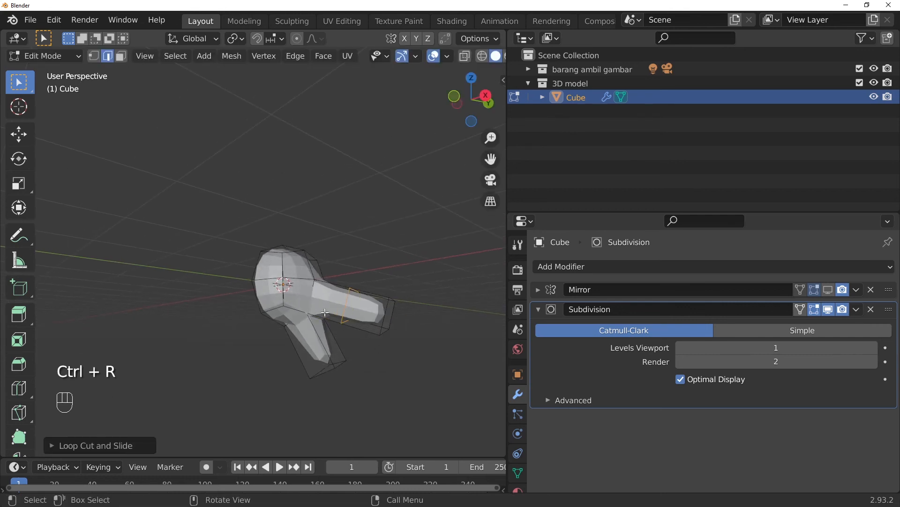
key("ctrl+r")
left_click(316, 358)
right_click(318, 360)
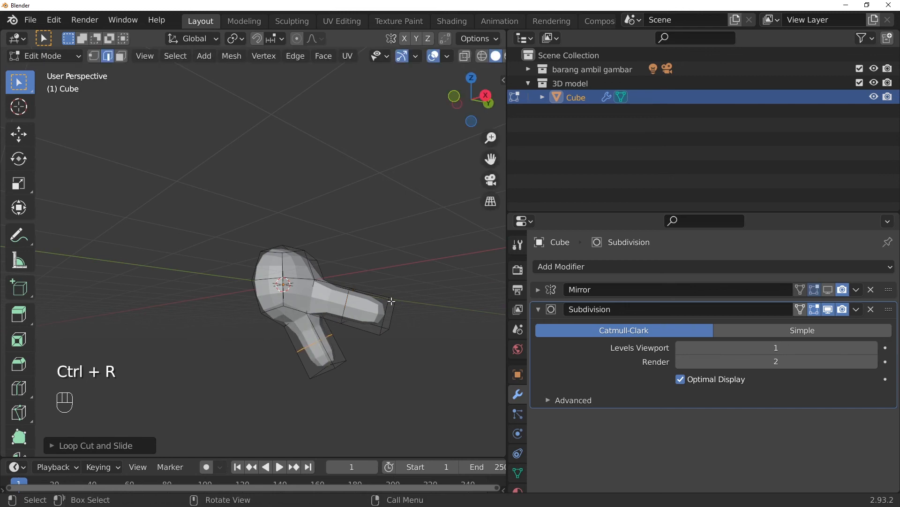
- Turn the Mirror modifier's viewport display back on and inspect the smoothed character
middle_click_drag(391, 301, 385, 324)
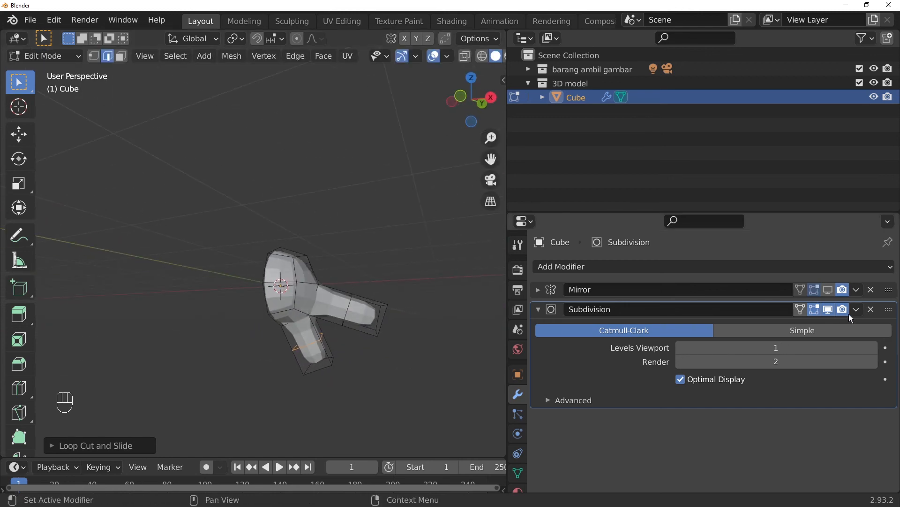
left_click(828, 289)
scroll(346, 360, "down", 3)
middle_click_drag(346, 362, 398, 381)
scroll(285, 335, "up", 3)
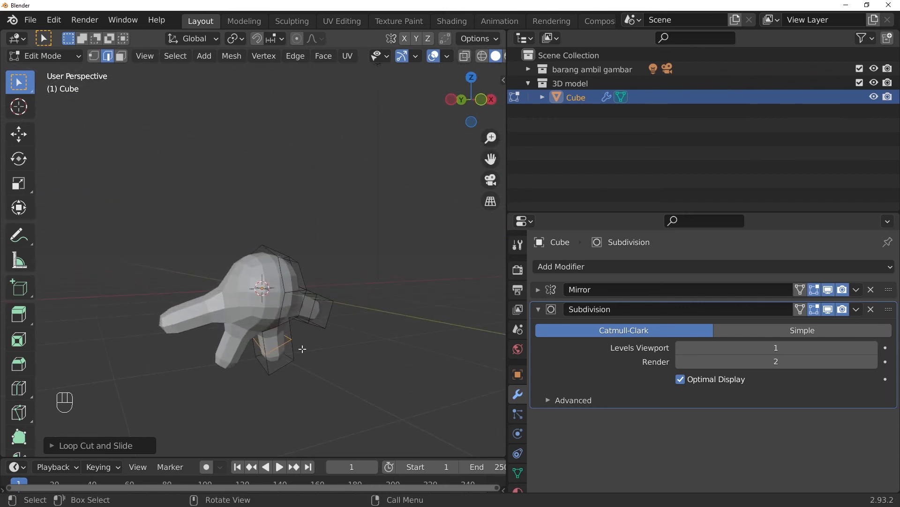
- In face select mode, extrude the leg's end face further down to lengthen the legs
middle_click_drag(302, 348, 204, 326)
middle_click_drag(392, 392, 353, 385)
left_click(354, 382)
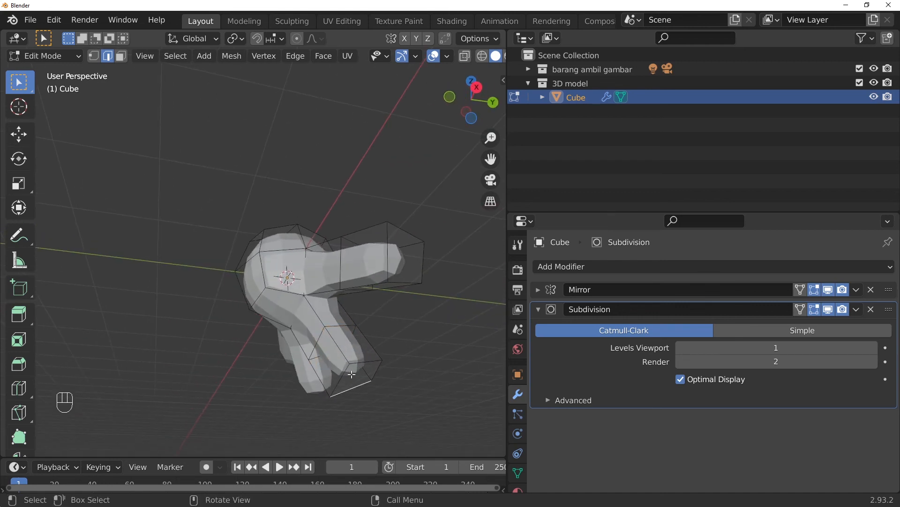
left_click(121, 55)
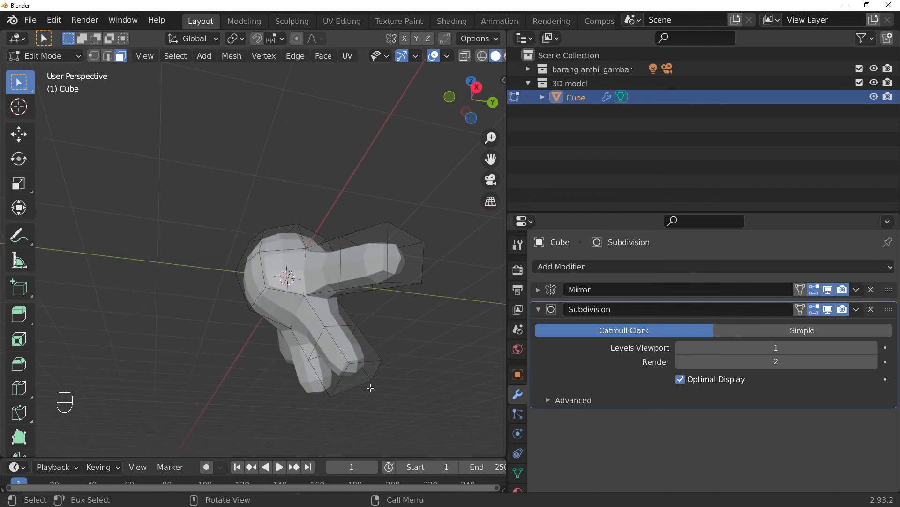
left_click(359, 374)
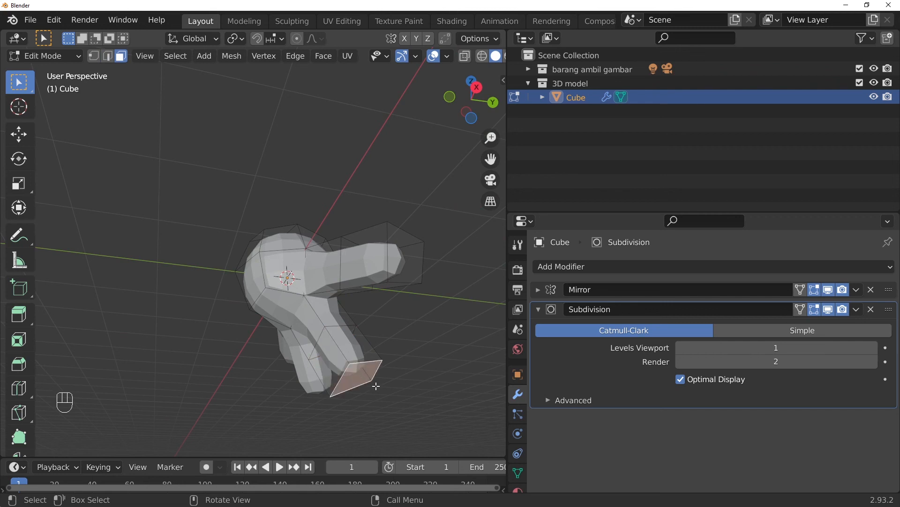
middle_click_drag(383, 385, 369, 437)
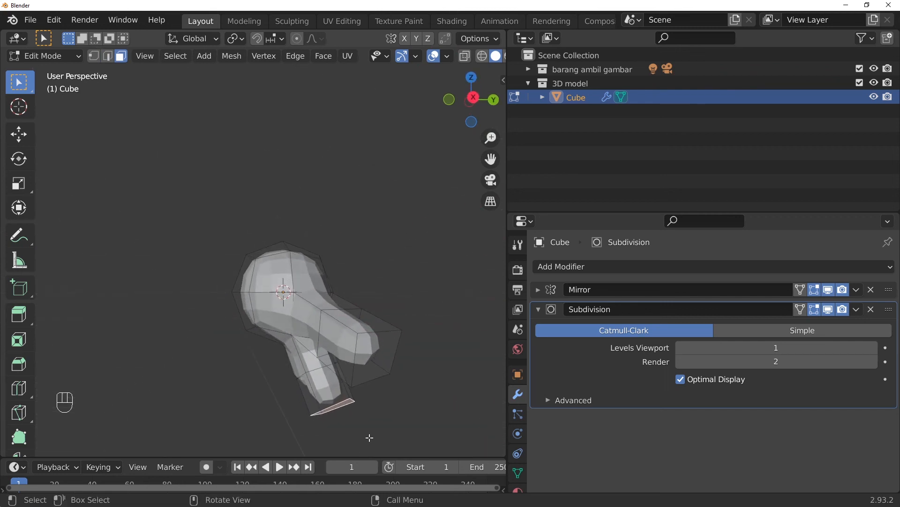
key("e")
left_click(369, 448)
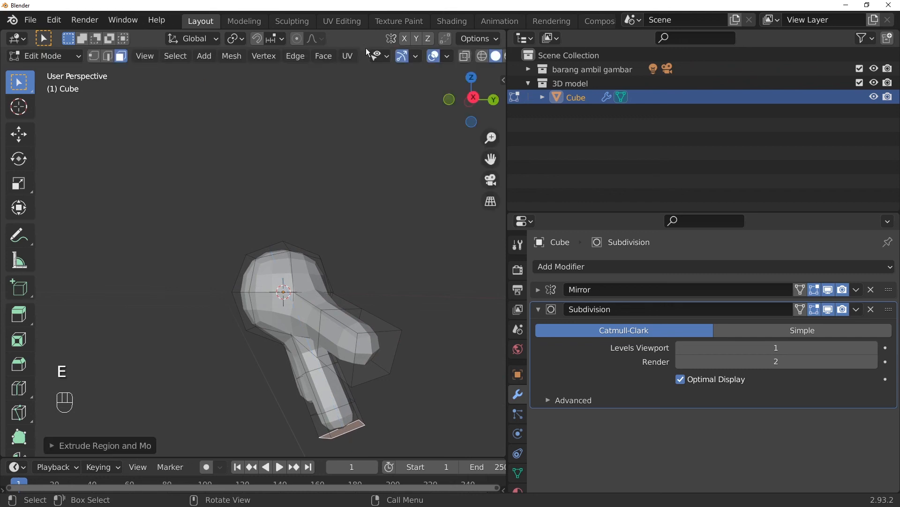
- Extrude the front face of the leg's lowest segment forward by about 0.59 m to form the feet
scroll(365, 171, "down", 4)
middle_click_drag(366, 218, 397, 138, "shift")
middle_click_drag(404, 185, 419, 211)
left_click(328, 258)
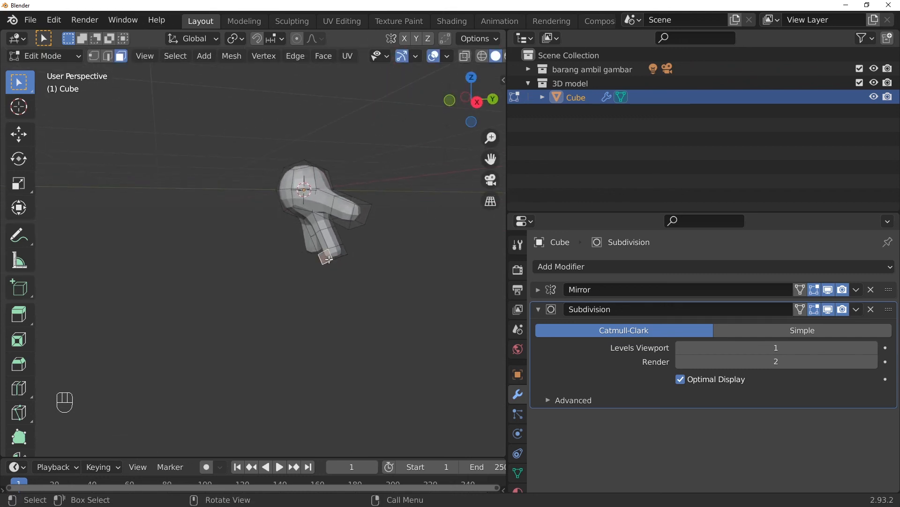
key("e")
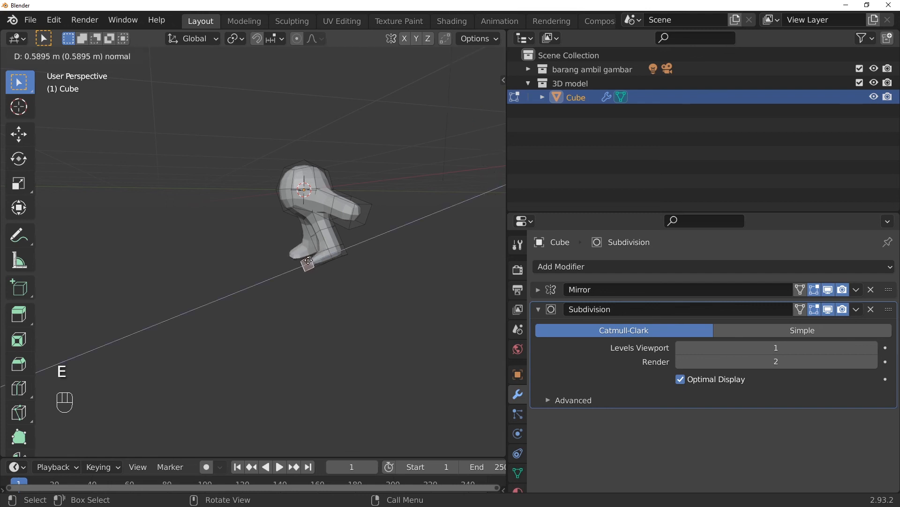
left_click(310, 260)
- Toggle the Mirror modifier's viewport display off and on to compare the half mesh with the full character
middle_click_drag(368, 274, 408, 281)
middle_click_drag(235, 241, 295, 270)
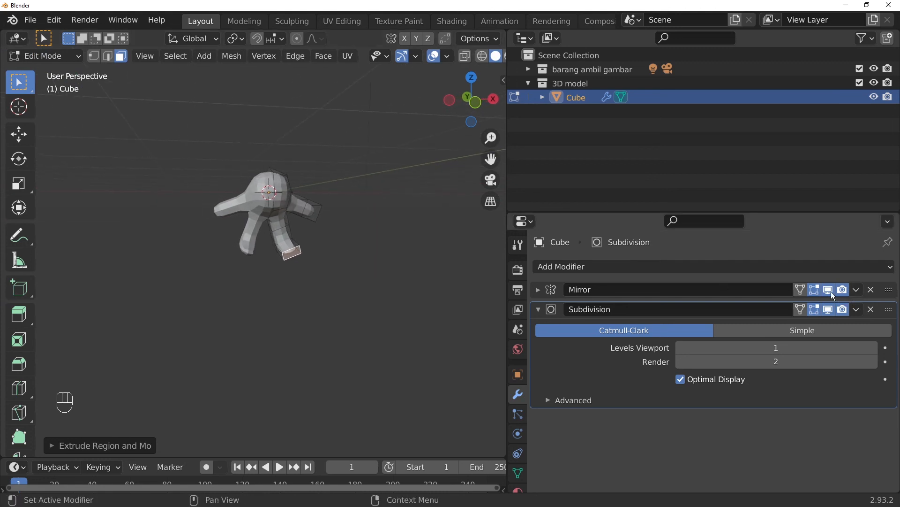
left_click(831, 291)
double_click(830, 291)
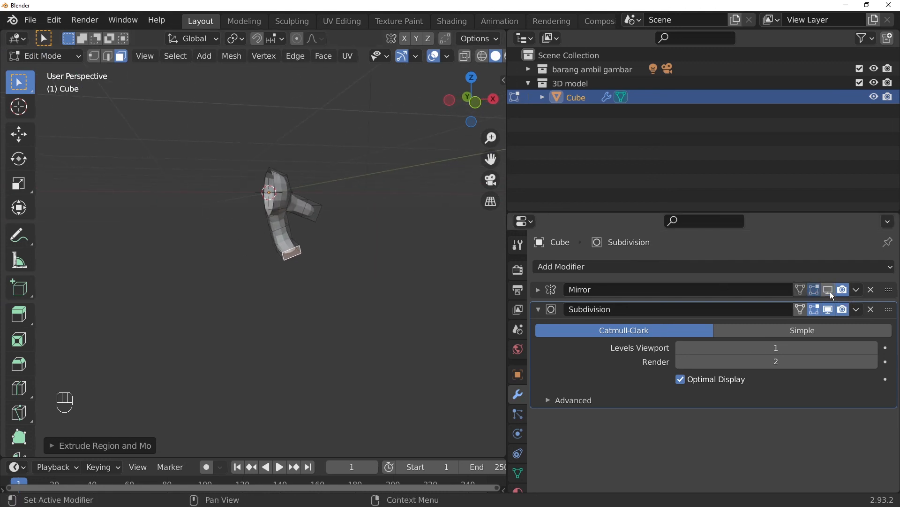
left_click(830, 291)
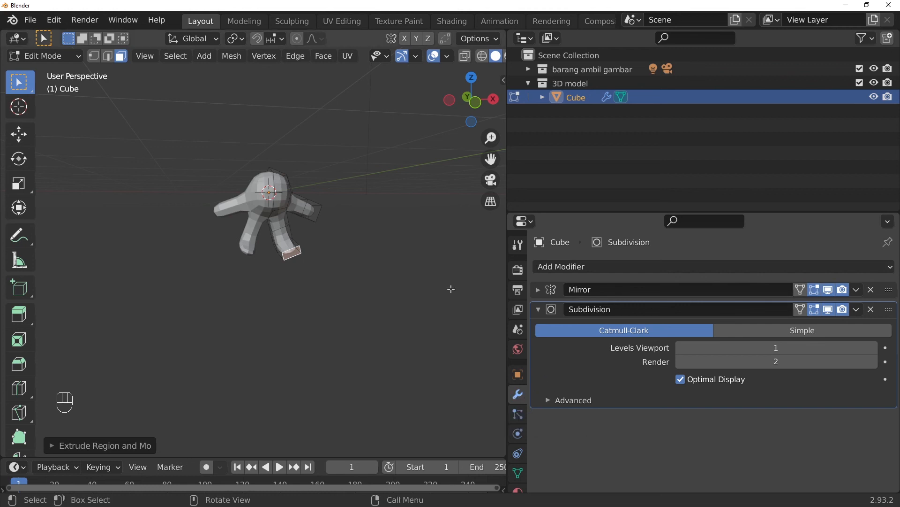
- Show the character with Rendered shading in Object Mode and check it through the camera and from the front
scroll(502, 57, "down", 3)
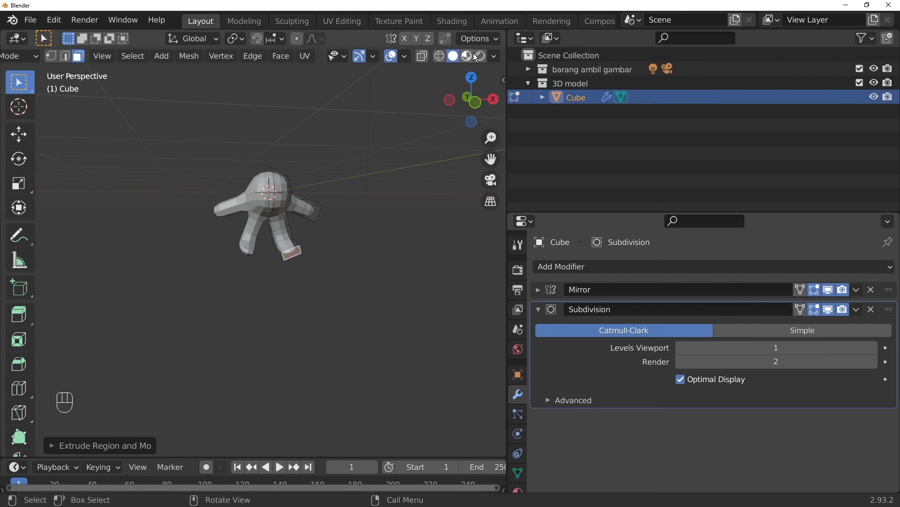
left_click(480, 56)
middle_click_drag(388, 196, 338, 201)
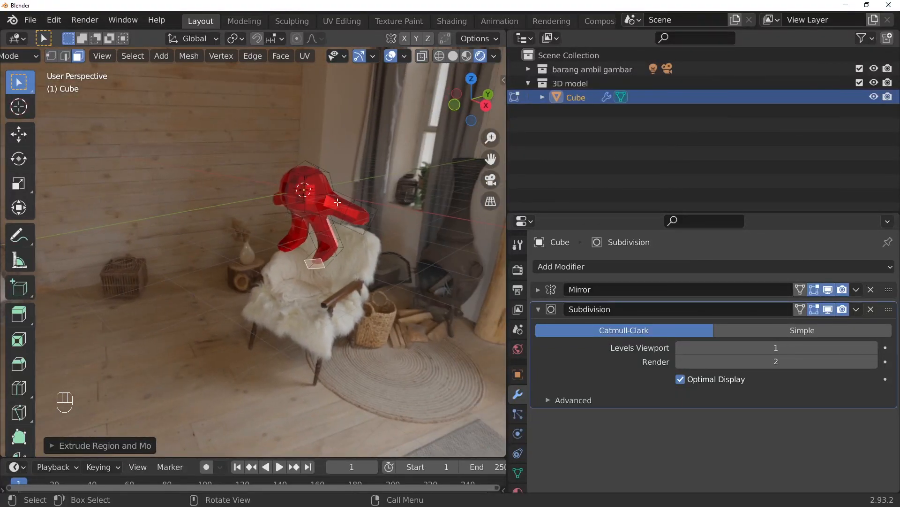
key("Tab")
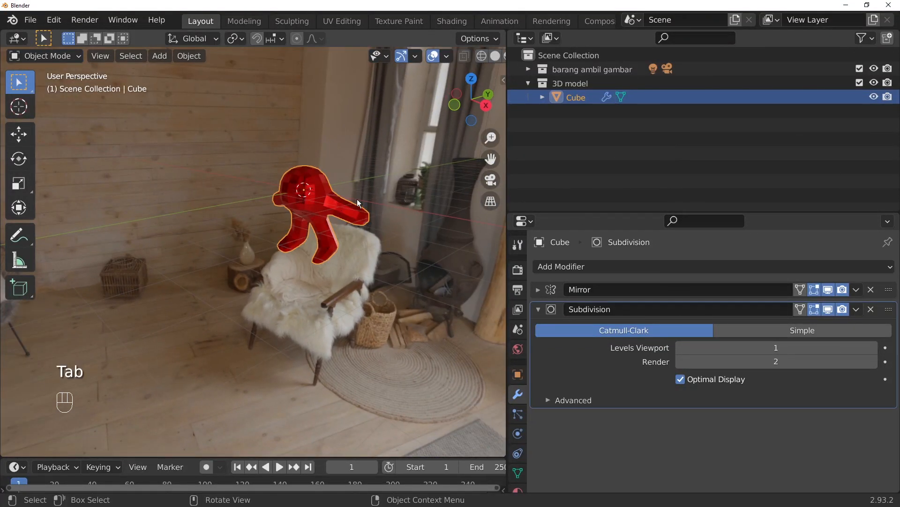
key("KP_0")
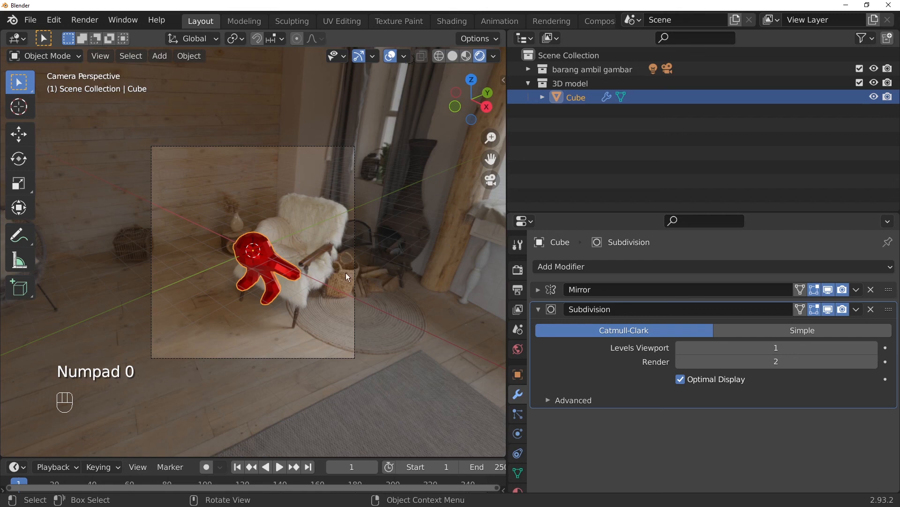
mouse_move(345, 272)
middle_mouse_down()
mouse_move(305, 300)
mouse_move(348, 284)
mouse_move(362, 271)
mouse_move(353, 266)
middle_mouse_up()
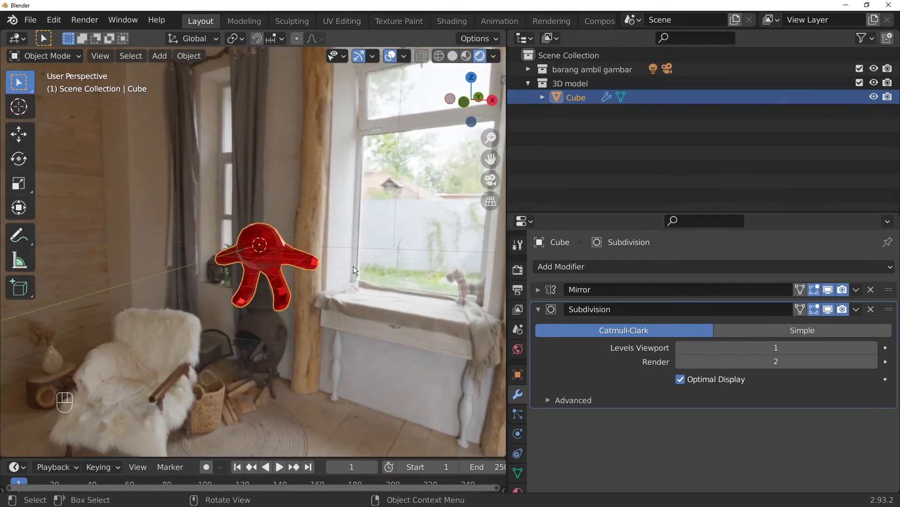
- Orbit to a frontal view of the character and align the camera to that view
scroll(354, 266, "down", 6)
scroll(305, 288, "up", 6)
middle_click_drag(305, 287, 331, 276)
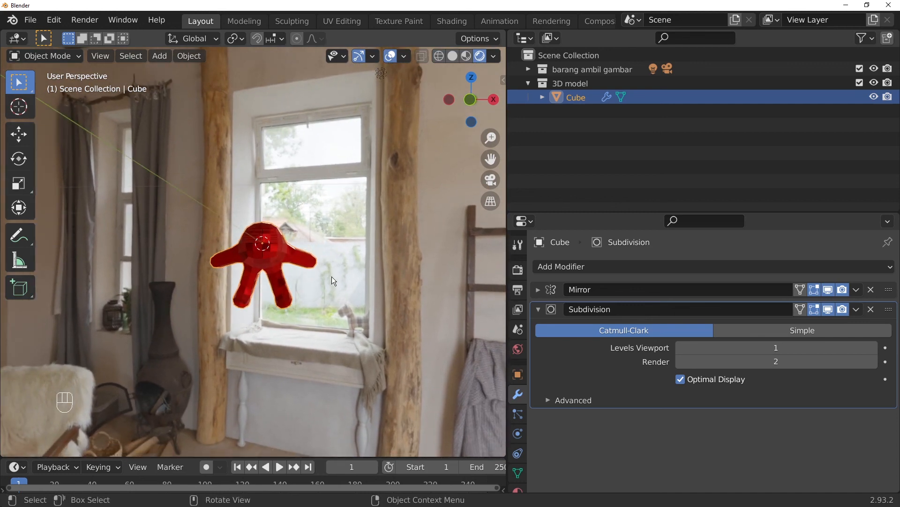
key("ctrl+alt+KP_0")
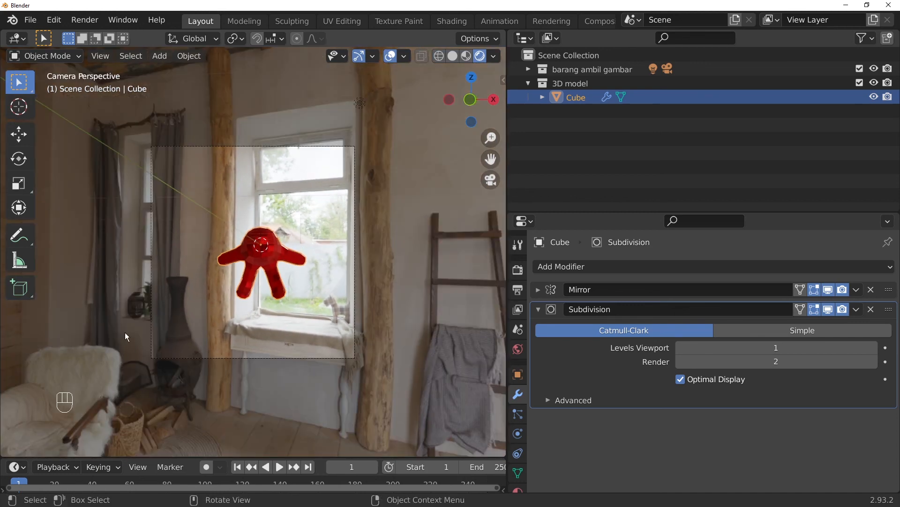
key("ctrl+alt+KP_0")
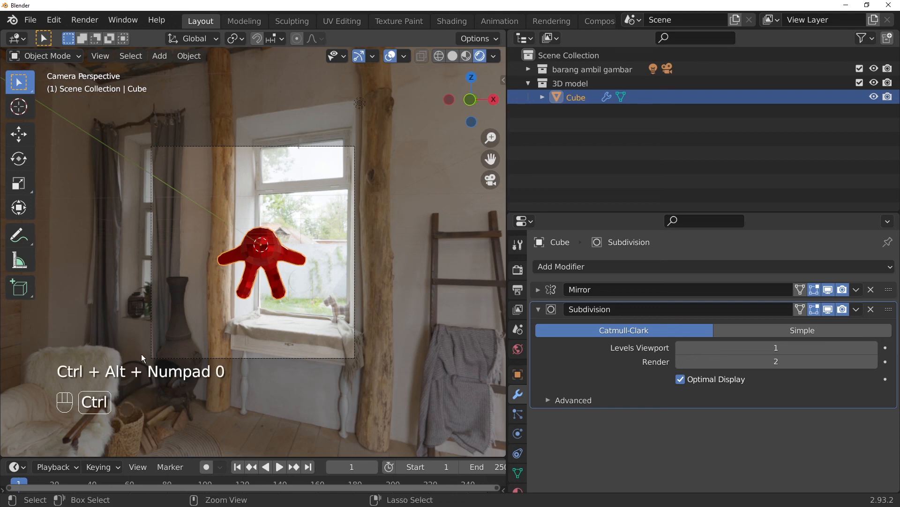
- Select the camera, move it along X to about 4.26 m and rotate it around Z to about 10.6°
middle_click_drag(244, 370, 227, 353)
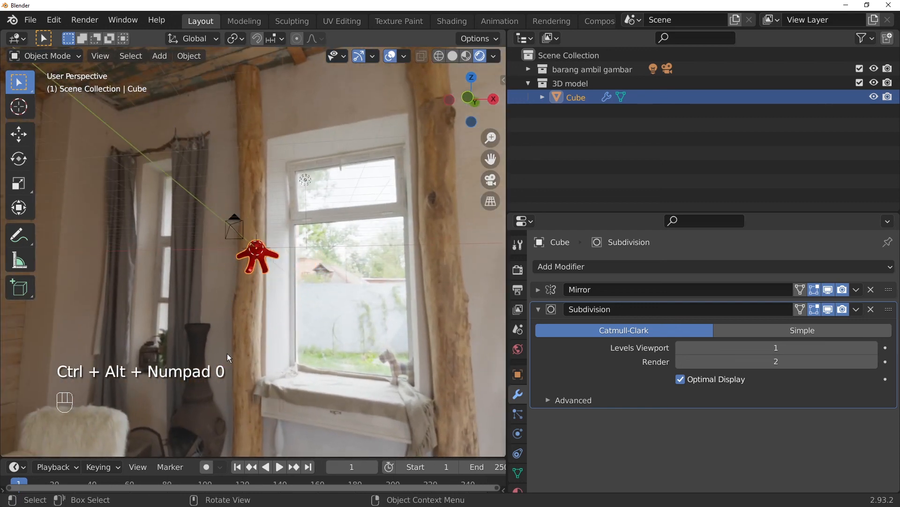
left_click(235, 217)
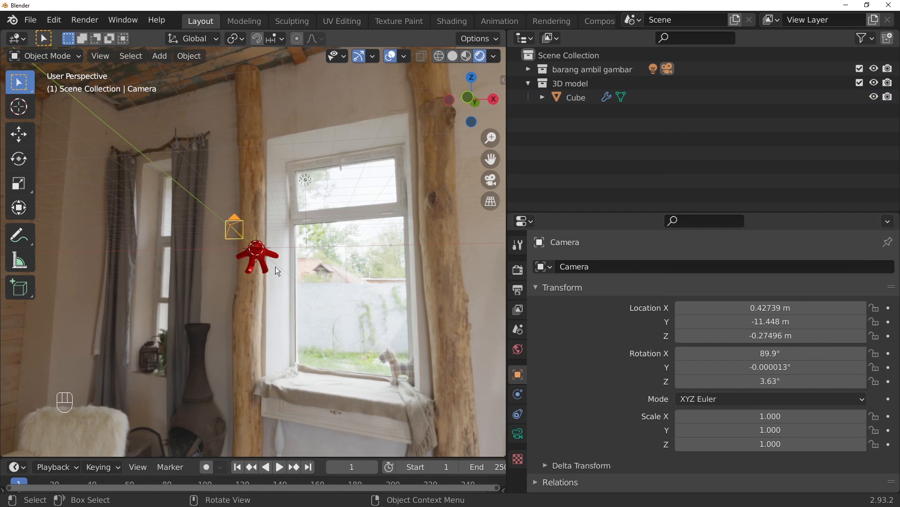
middle_click_drag(274, 266, 273, 320)
left_click(18, 135)
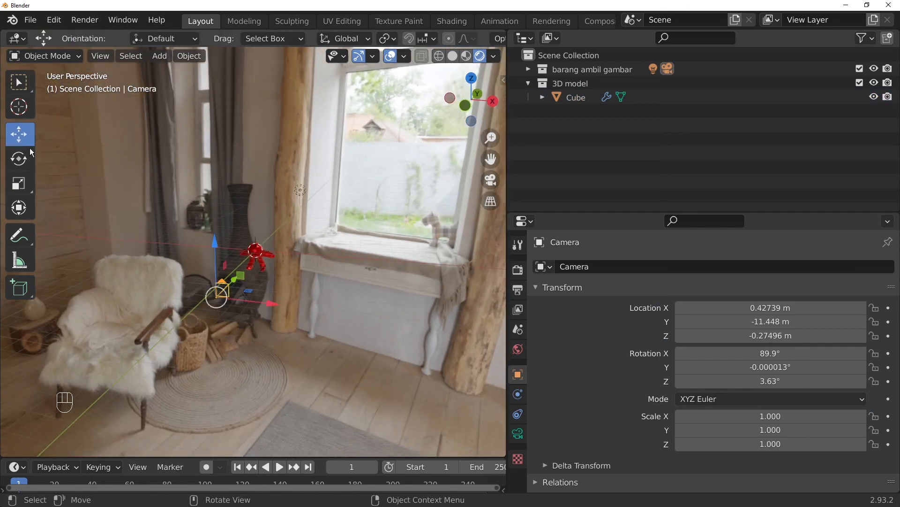
left_click_drag(256, 302, 311, 307)
left_click(26, 161)
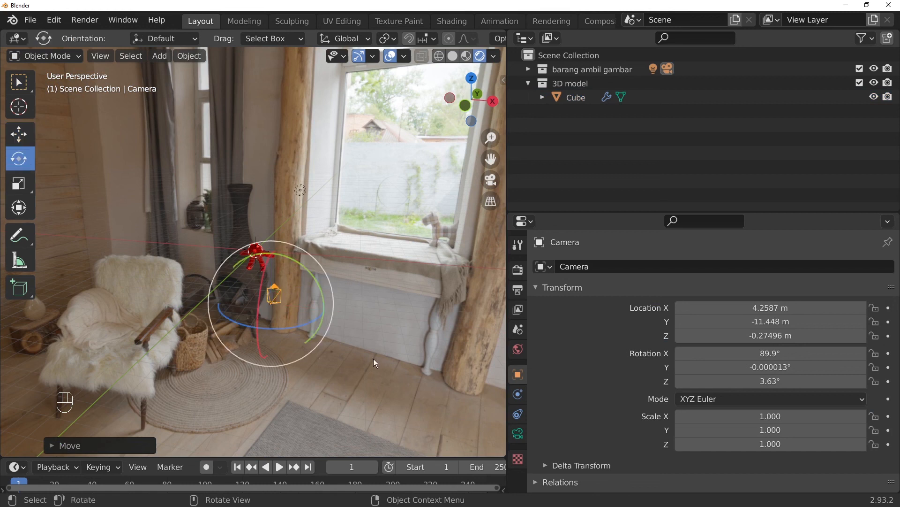
left_click_drag(308, 324, 318, 319)
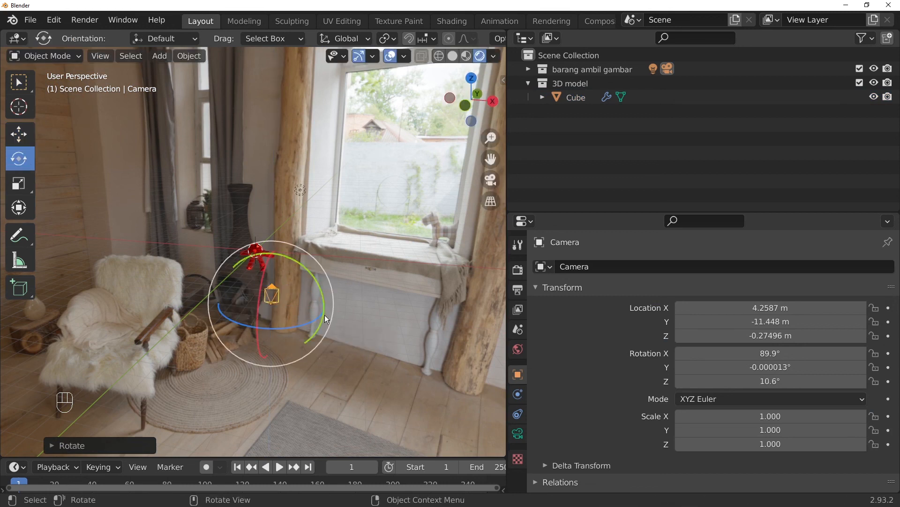
left_click(364, 280)
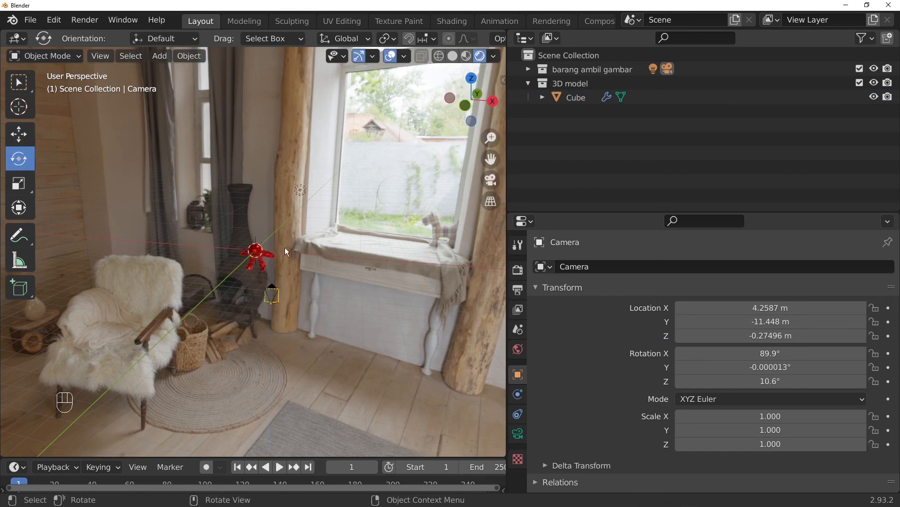
left_click(19, 82)
- Frame the character closely from the front and snap the camera to this view
scroll(264, 260, "up", 5)
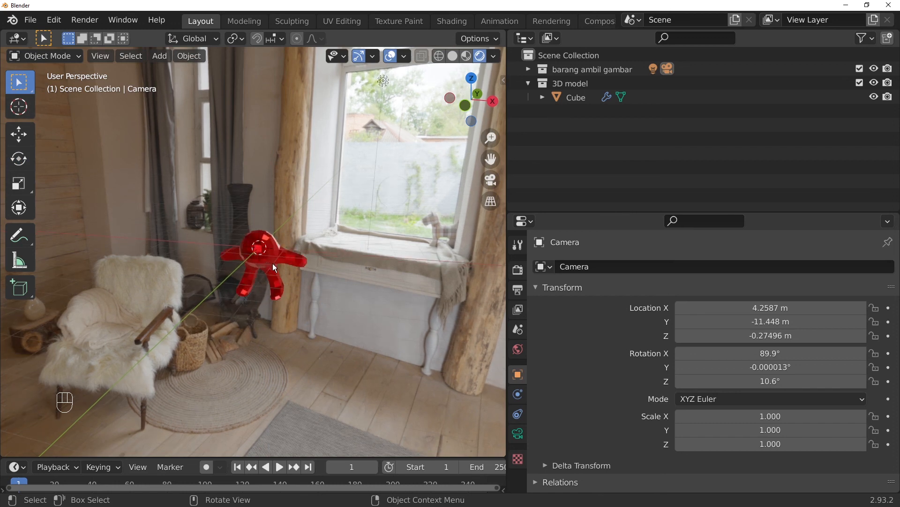
scroll(272, 263, "up", 2)
middle_click_drag(273, 263, 290, 238)
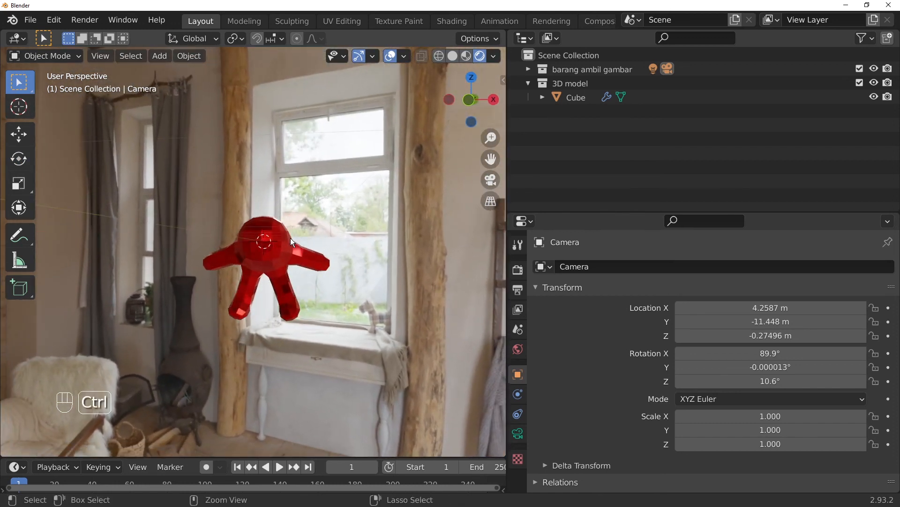
key("ctrl+alt+KP_0")
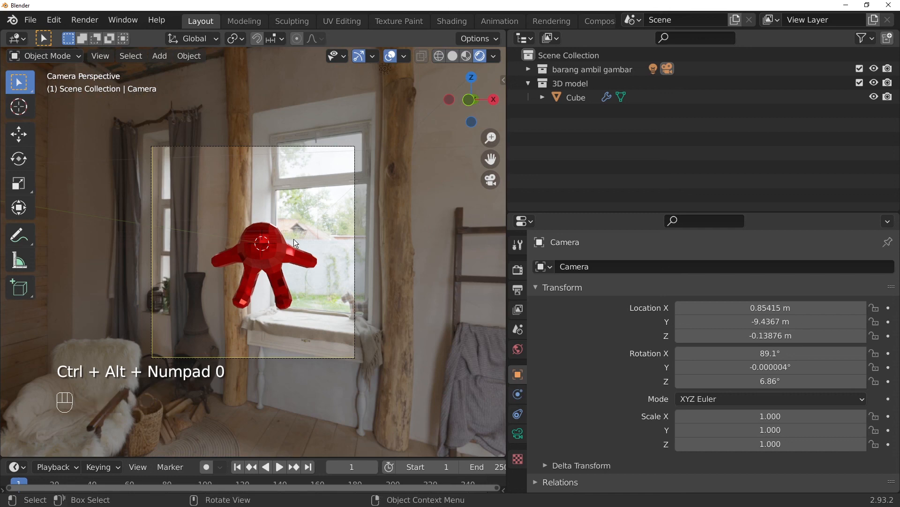
- Render the camera's image, fit the whole render result in its window, and close it
key("F12")
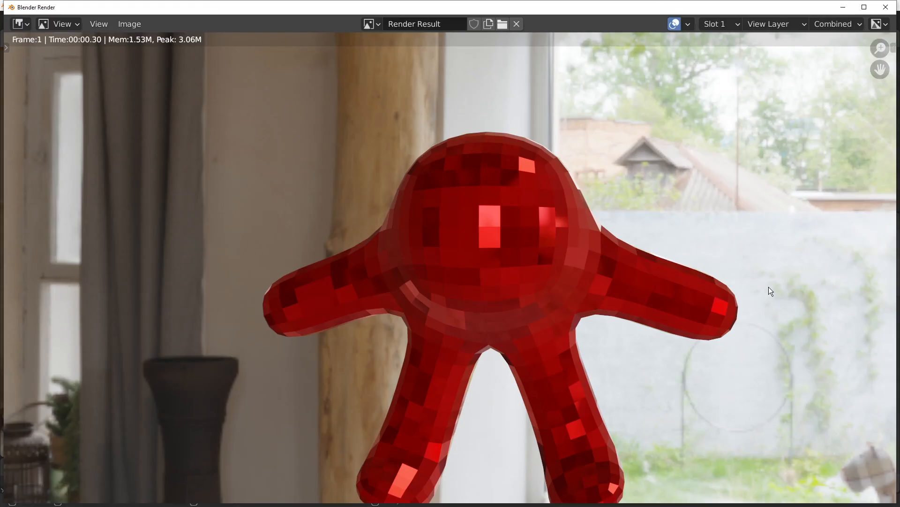
key("Home")
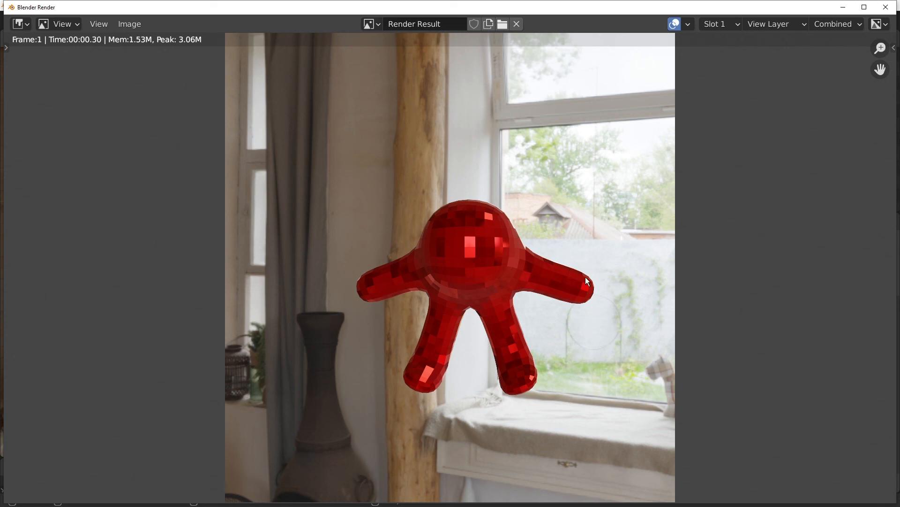
left_click(886, 7)
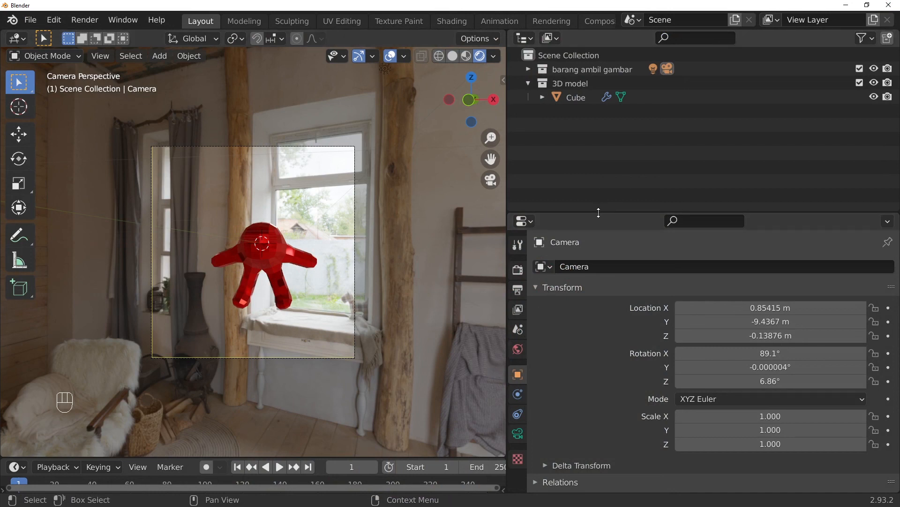
- Enlarge the Properties editor upward and collapse the 3D model collection in the Outliner
left_click_drag(599, 213, 599, 135)
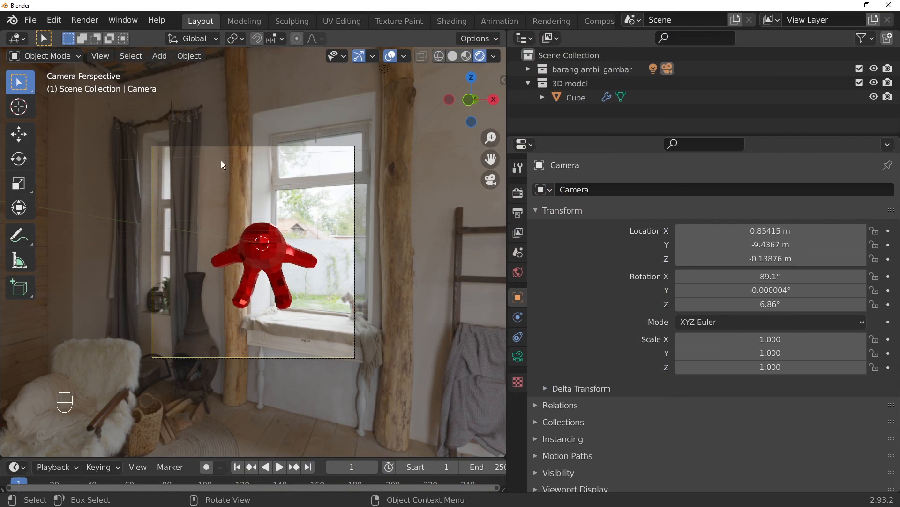
left_click(528, 86)
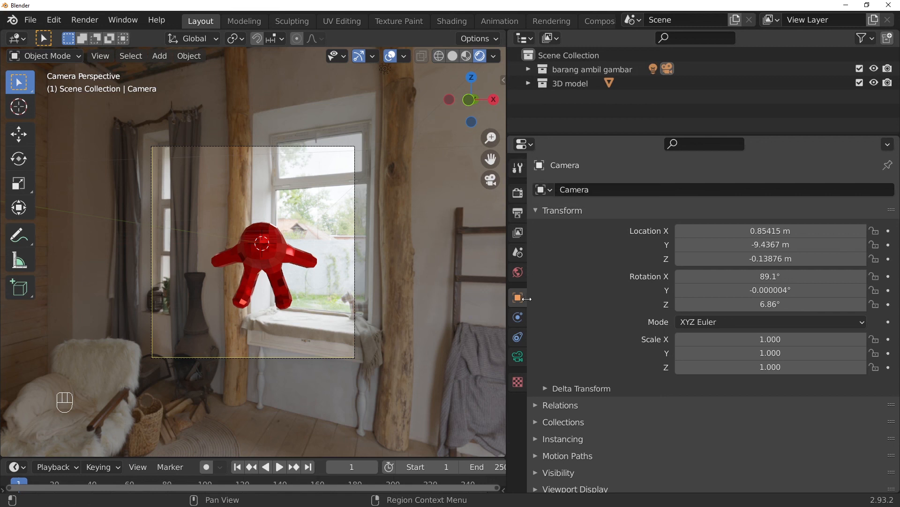
- Select the character and show its Render, Output and Modifier properties in turn
left_click(518, 193)
left_click(262, 241)
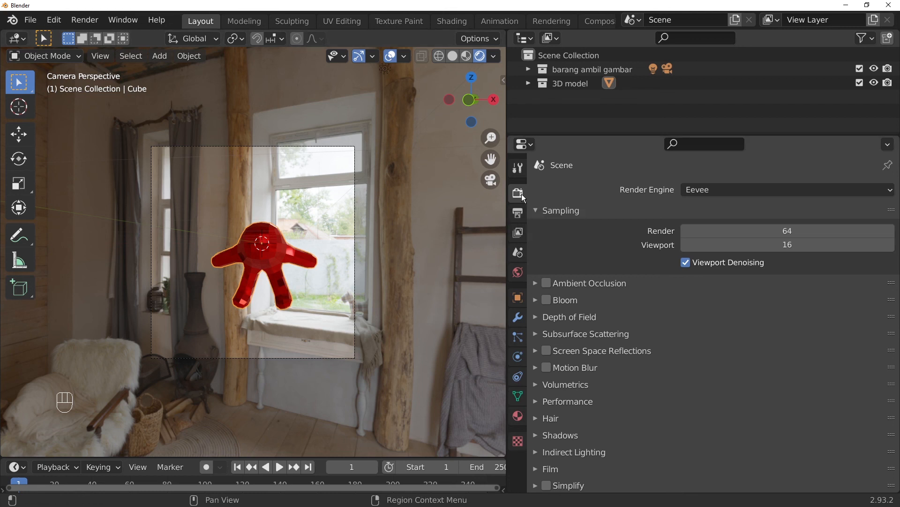
left_click(518, 215)
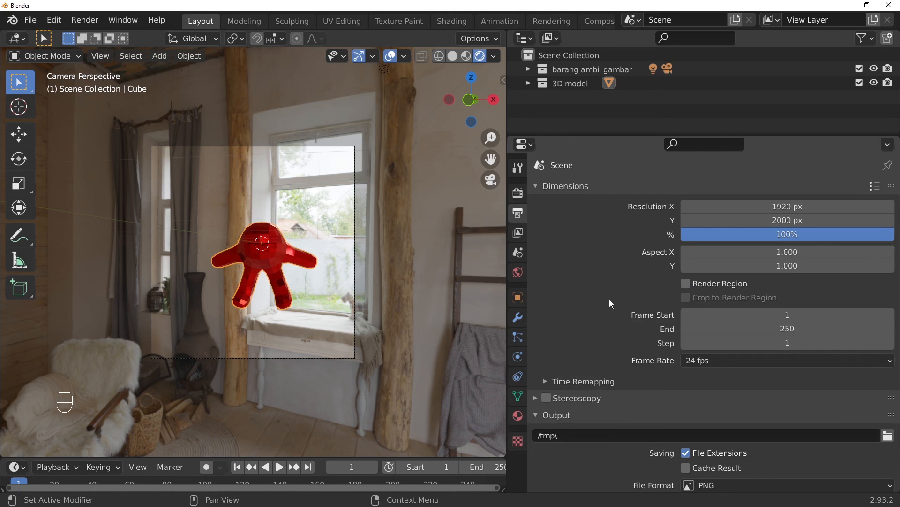
left_click(517, 317)
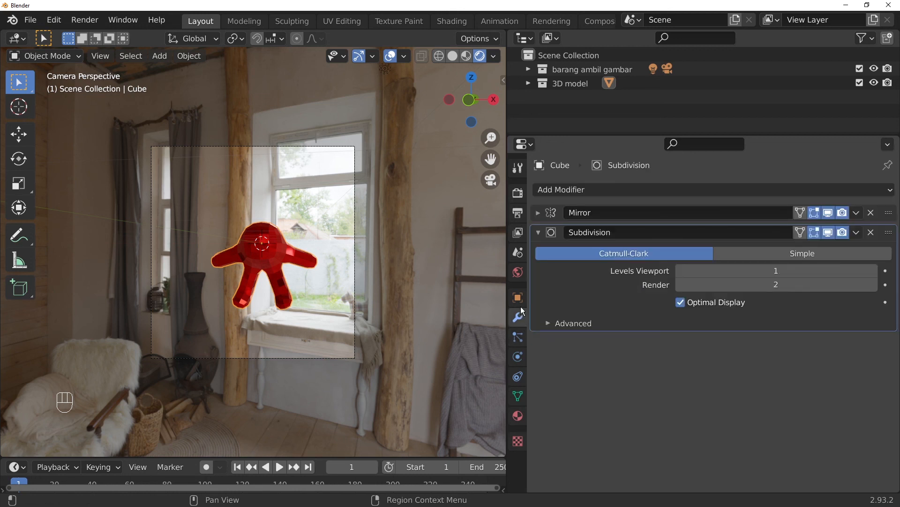
- Show the World properties and examine the studio_country_hall_4k.exr background around the character from several angles
left_click(520, 271)
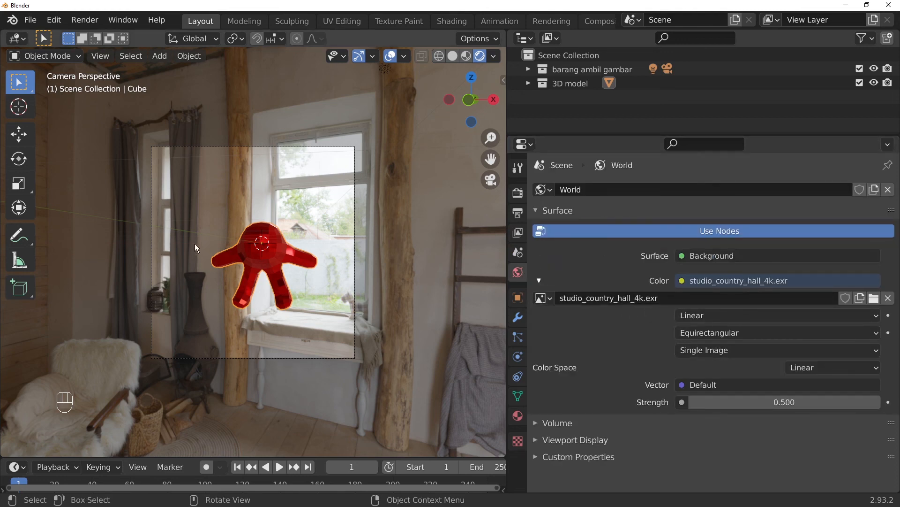
mouse_move(386, 294)
middle_mouse_down()
mouse_move(339, 292)
mouse_move(376, 300)
middle_mouse_up()
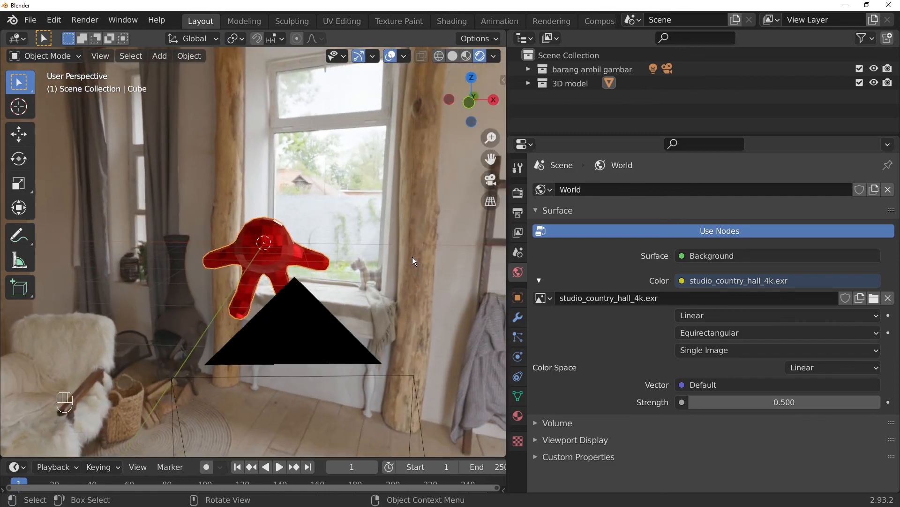
middle_click_drag(412, 258, 432, 235)
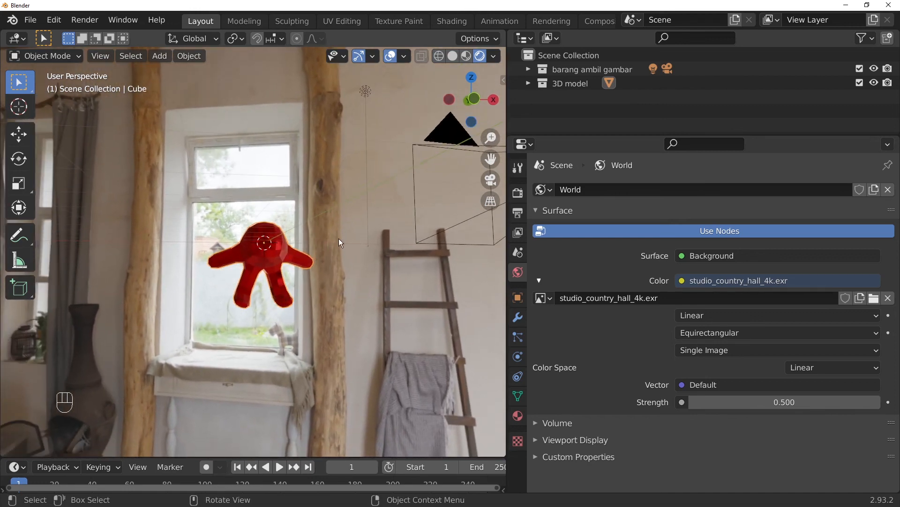
middle_click_drag(338, 239, 277, 238)
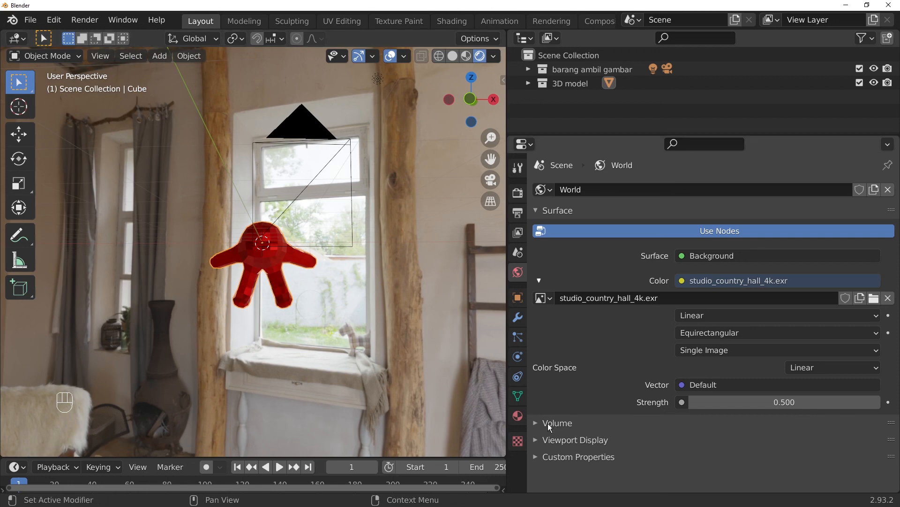
- Change the Base Color of the character's material to a lighter, slightly pinkish red
left_click(522, 419)
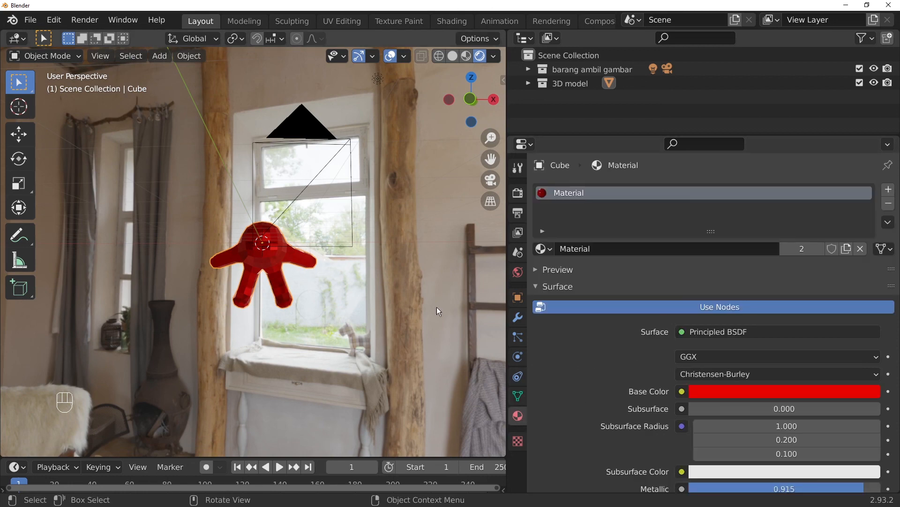
middle_click_drag(291, 291, 327, 302)
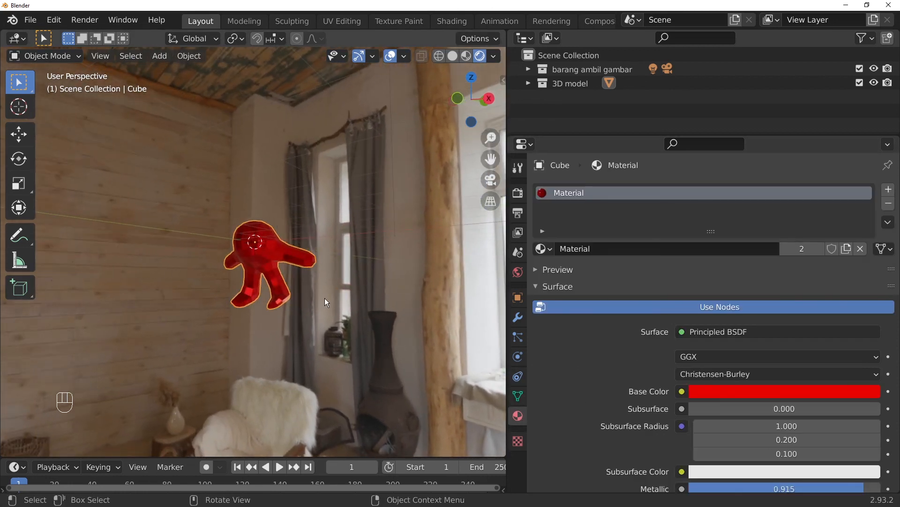
left_click(729, 395)
left_click_drag(799, 245, 812, 284)
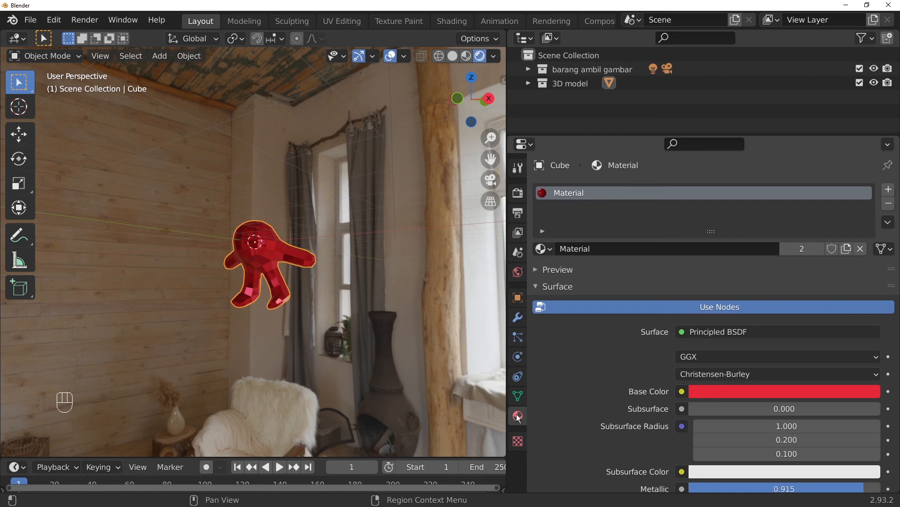
- Review the Modifier, World, Output and Render properties again and view the character from the front
left_click(518, 318)
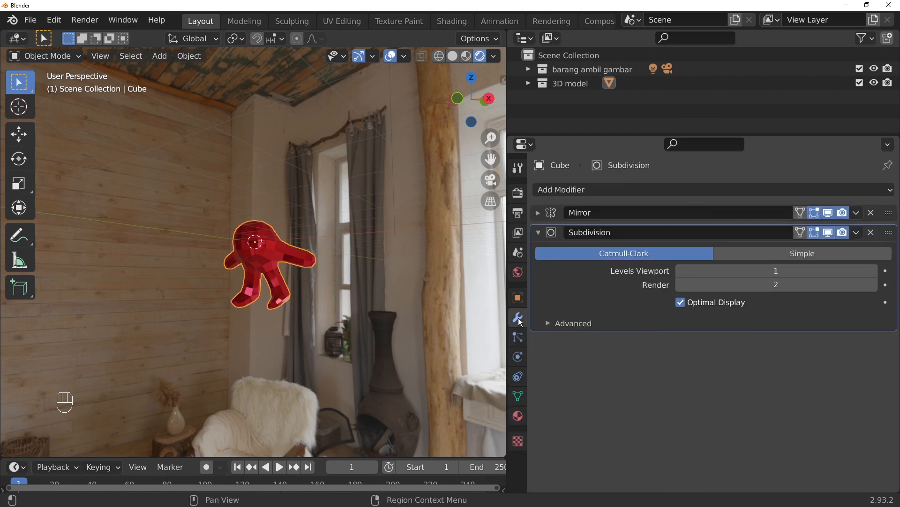
left_click(519, 269)
left_click(519, 213)
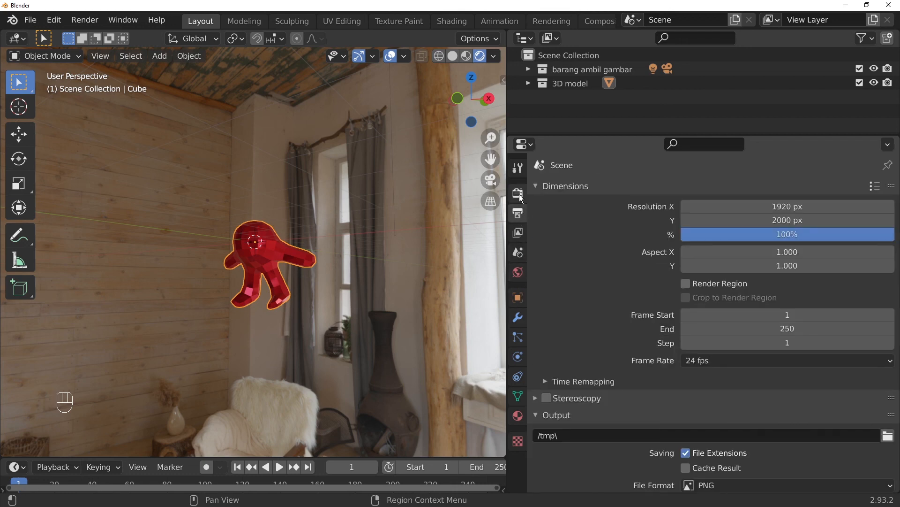
left_click(519, 193)
middle_click_drag(319, 297, 382, 308)
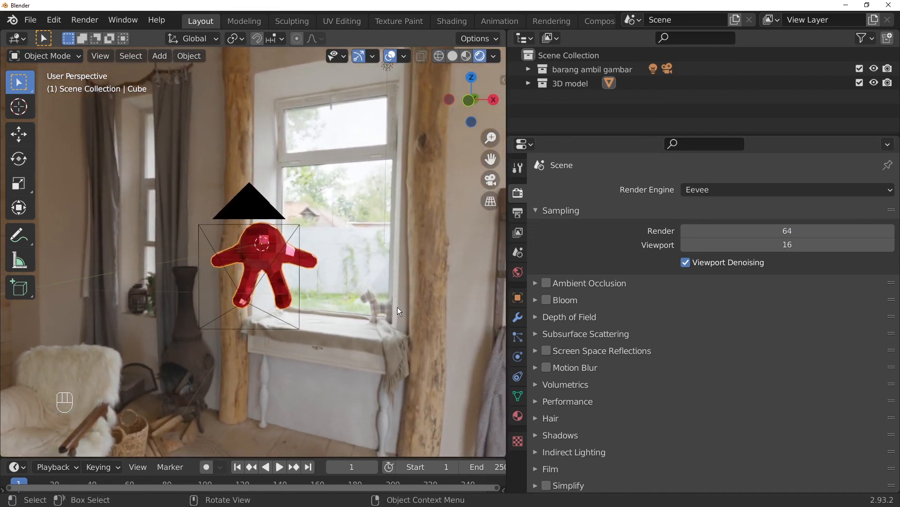